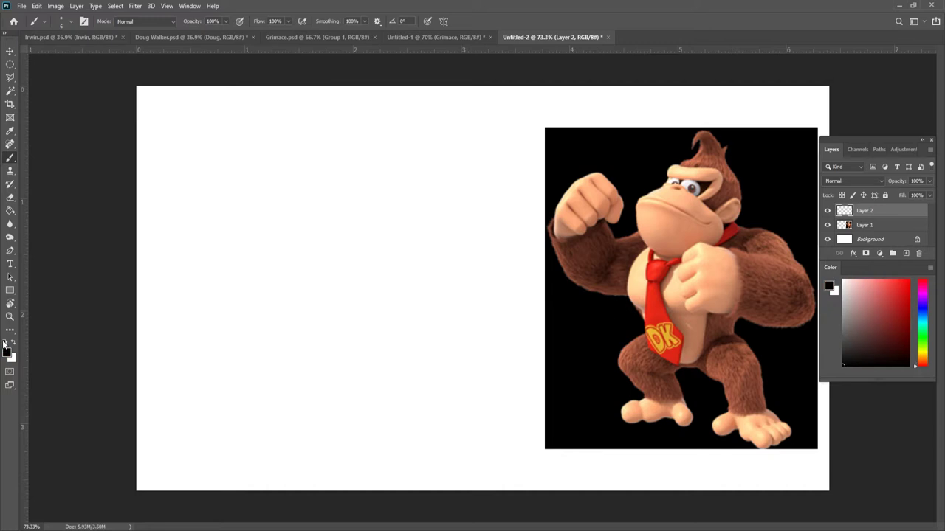
{"action": "mouse_move", "coordinate": [379, 275]}
{"action": "left_mouse_down"}
{"action": "mouse_move", "coordinate": [290, 186]}
{"action": "mouse_move", "coordinate": [259, 262]}
{"action": "mouse_move", "coordinate": [299, 284]}
{"action": "left_mouse_up"}
{"action": "key", "text": "ctrl+z"}
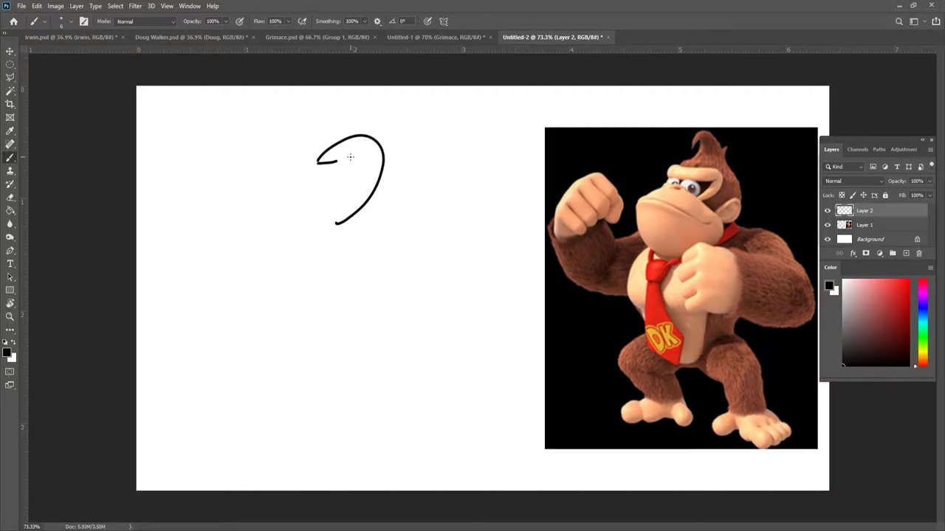
{"action": "mouse_move", "coordinate": [350, 155]}
{"action": "left_mouse_down"}
{"action": "mouse_move", "coordinate": [339, 192]}
{"action": "mouse_move", "coordinate": [302, 209]}
{"action": "left_mouse_up"}
{"action": "key", "text": "ctrl+z"}
{"action": "key", "text": "ctrl+z"}
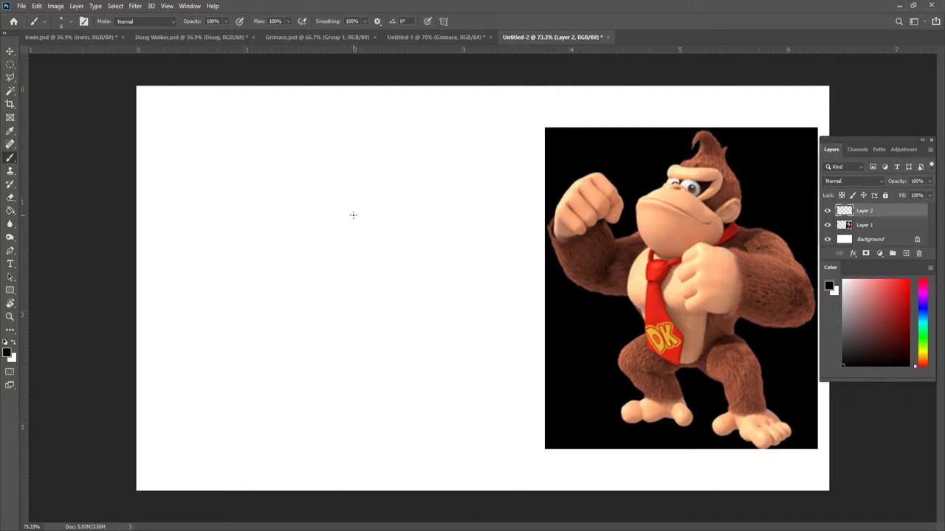
Sketch the gorilla's basic face on Layer 2 with a long lip shape, two round eyes and a rounded forehead
{"action": "left_click_drag", "start_coordinate": [304, 185], "coordinate": [317, 213]}
{"action": "left_click_drag", "start_coordinate": [334, 198], "coordinate": [336, 193]}
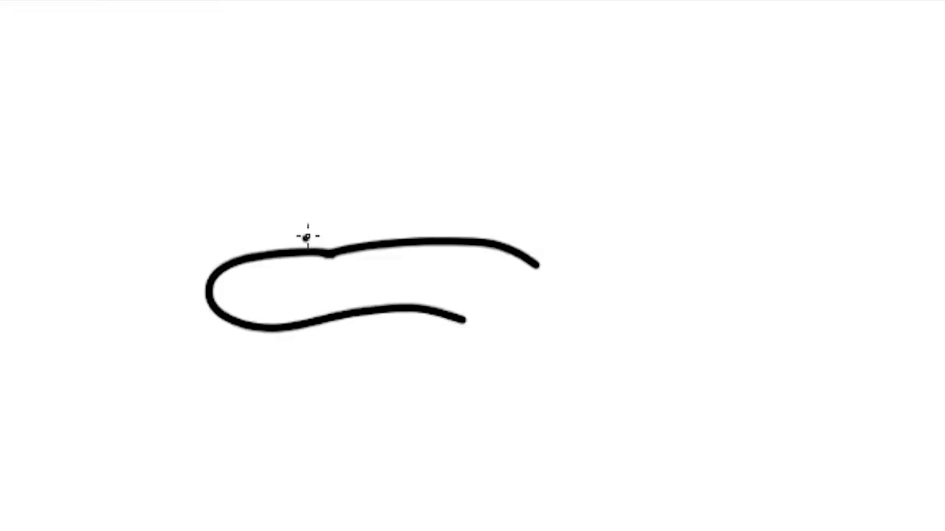
{"action": "mouse_move", "coordinate": [321, 159]}
{"action": "left_mouse_down"}
{"action": "mouse_move", "coordinate": [372, 140]}
{"action": "mouse_move", "coordinate": [477, 146]}
{"action": "mouse_move", "coordinate": [545, 172]}
{"action": "mouse_move", "coordinate": [414, 140]}
{"action": "left_mouse_up"}
{"action": "key", "text": "ctrl+z"}
{"action": "mouse_move", "coordinate": [304, 137]}
{"action": "left_mouse_down"}
{"action": "mouse_move", "coordinate": [380, 124]}
{"action": "mouse_move", "coordinate": [322, 147]}
{"action": "left_mouse_up"}
{"action": "left_click_drag", "start_coordinate": [363, 132], "coordinate": [355, 136]}
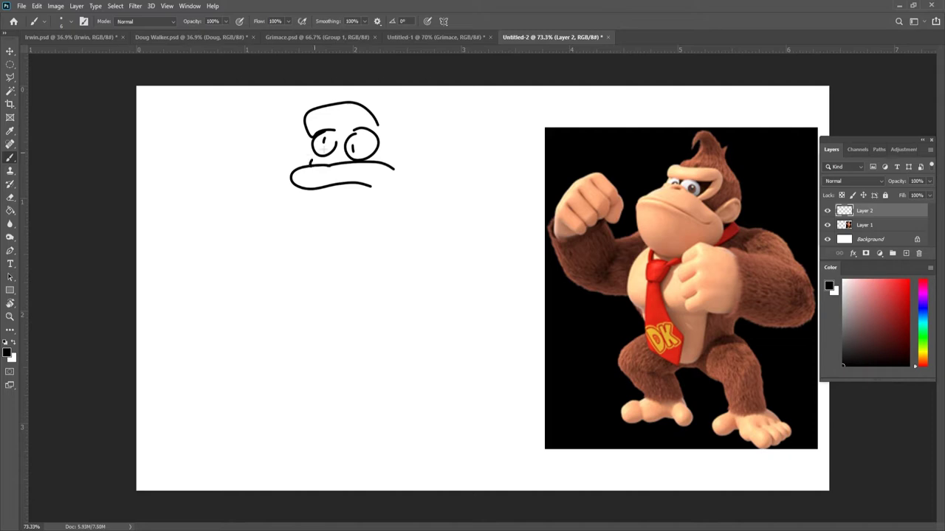
Draw two rounded nostril bumps above the lip and a heavy brow ridge over the eyes
{"action": "left_click_drag", "start_coordinate": [326, 154], "coordinate": [347, 160]}
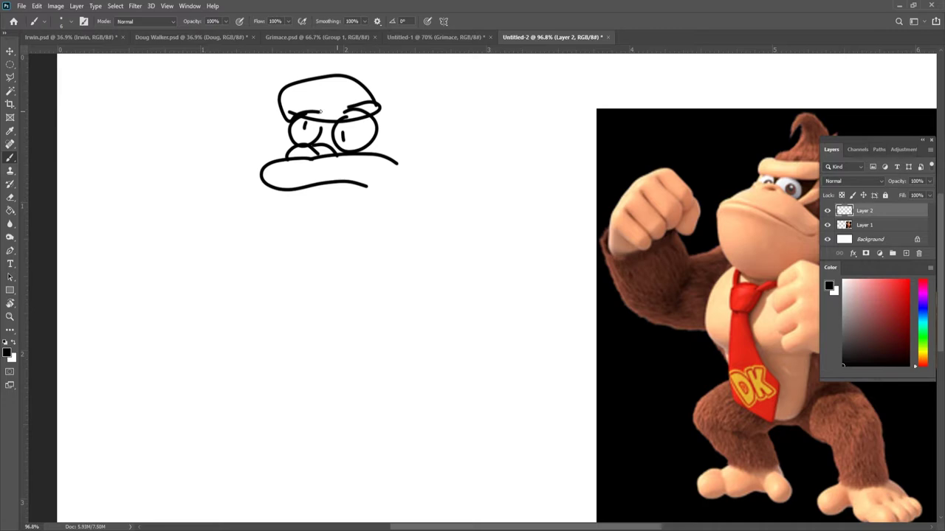
{"action": "left_click_drag", "start_coordinate": [320, 112], "coordinate": [275, 116]}
{"action": "scroll", "coordinate": [390, 126], "scroll_direction": "down", "scroll_amount": 6}
{"action": "scroll", "coordinate": [390, 133], "scroll_direction": "up", "scroll_amount": 4}
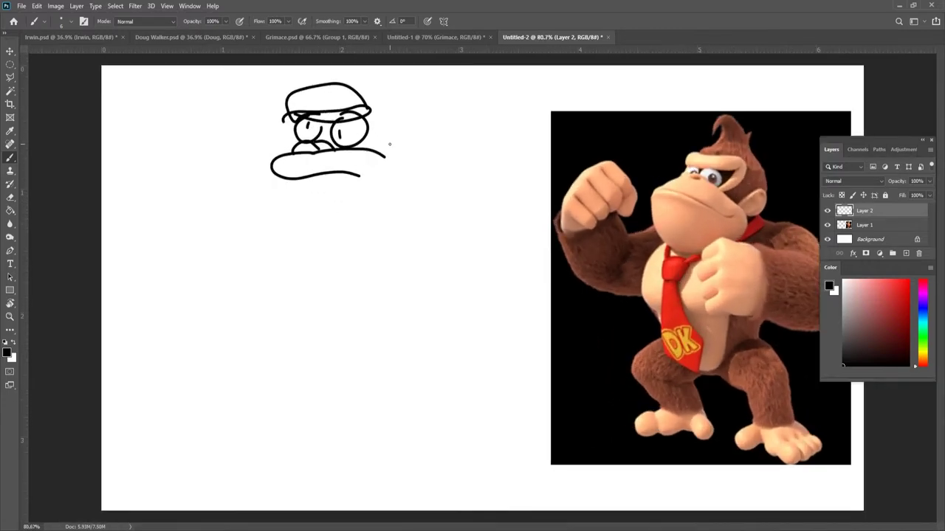
Add a round ear beside the head, a mouth line inside the lip and a large rounded jaw below
{"action": "mouse_move", "coordinate": [378, 153]}
{"action": "left_mouse_down"}
{"action": "mouse_move", "coordinate": [422, 124]}
{"action": "mouse_move", "coordinate": [397, 166]}
{"action": "left_mouse_up"}
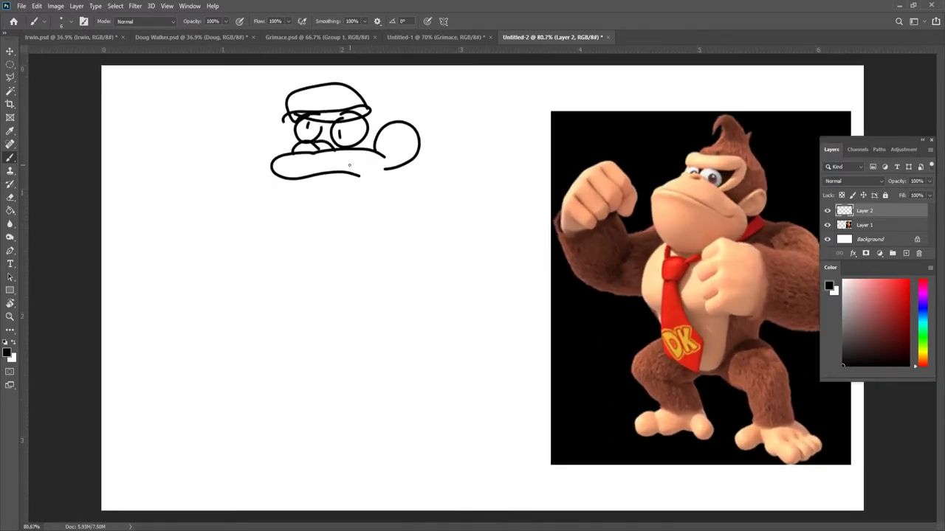
{"action": "left_click_drag", "start_coordinate": [301, 166], "coordinate": [357, 160]}
{"action": "mouse_move", "coordinate": [272, 171]}
{"action": "left_mouse_down"}
{"action": "mouse_move", "coordinate": [286, 203]}
{"action": "mouse_move", "coordinate": [383, 248]}
{"action": "mouse_move", "coordinate": [399, 187]}
{"action": "left_mouse_up"}
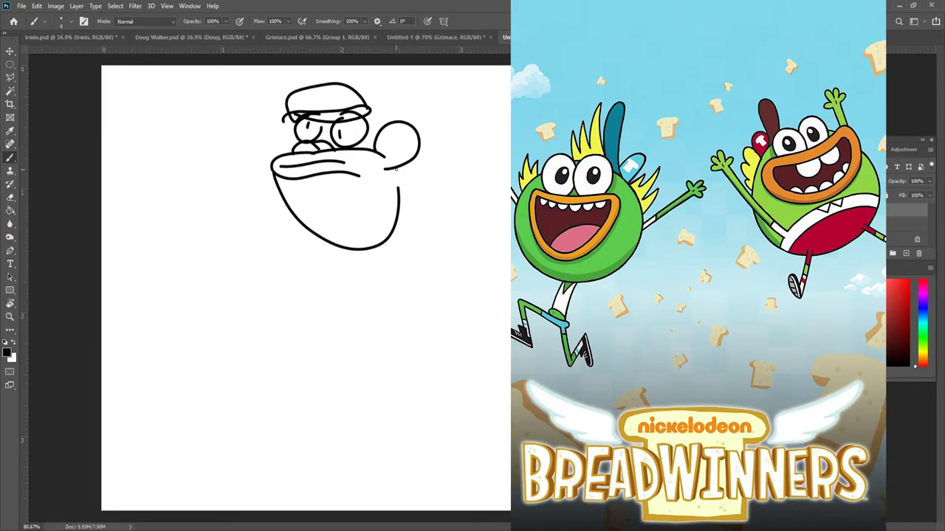
Erase the top of the forehead outline and replace it with a swooping tuft of hair curling forward
{"action": "key", "text": "e"}
{"action": "left_click_drag", "start_coordinate": [343, 84], "coordinate": [285, 93]}
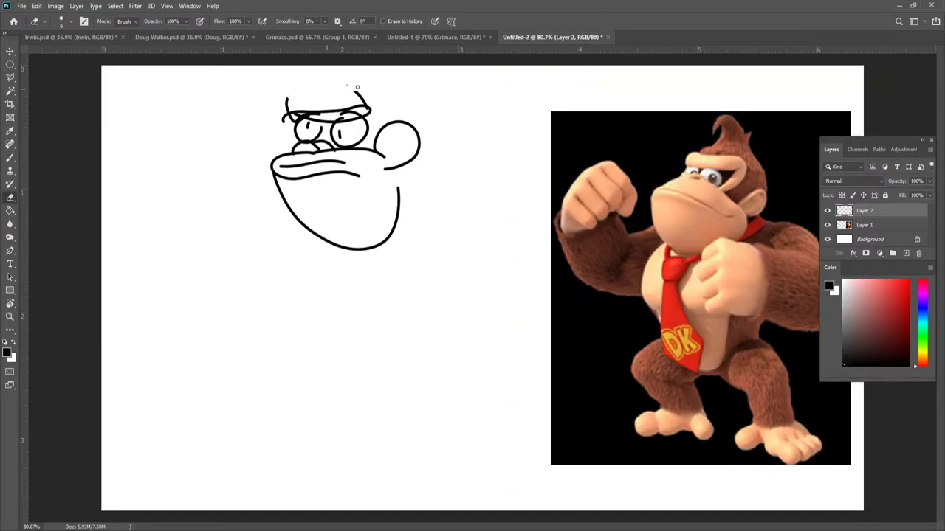
{"action": "scroll", "coordinate": [357, 87], "scroll_direction": "up", "scroll_amount": 2}
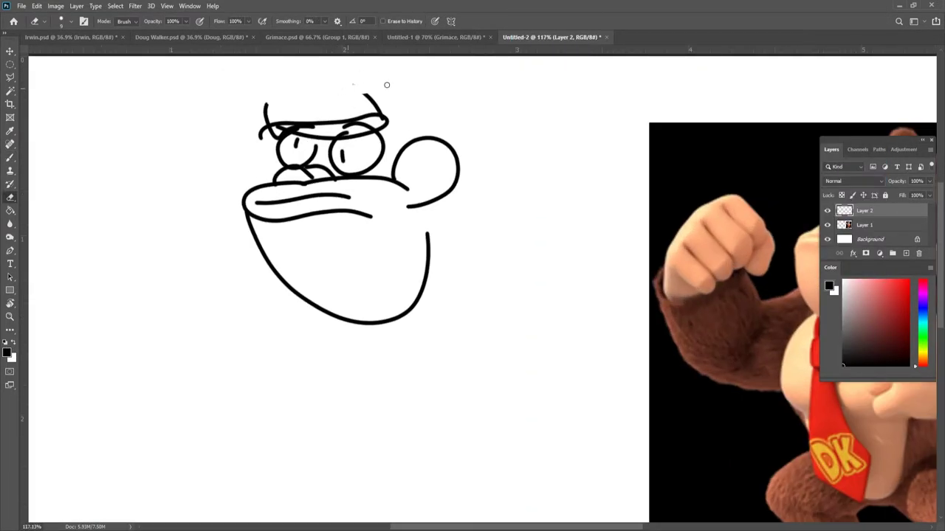
{"action": "key", "text": "b"}
{"action": "mouse_move", "coordinate": [222, 120]}
{"action": "left_mouse_down"}
{"action": "mouse_move", "coordinate": [270, 84]}
{"action": "mouse_move", "coordinate": [262, 144]}
{"action": "mouse_move", "coordinate": [274, 140]}
{"action": "left_mouse_up"}
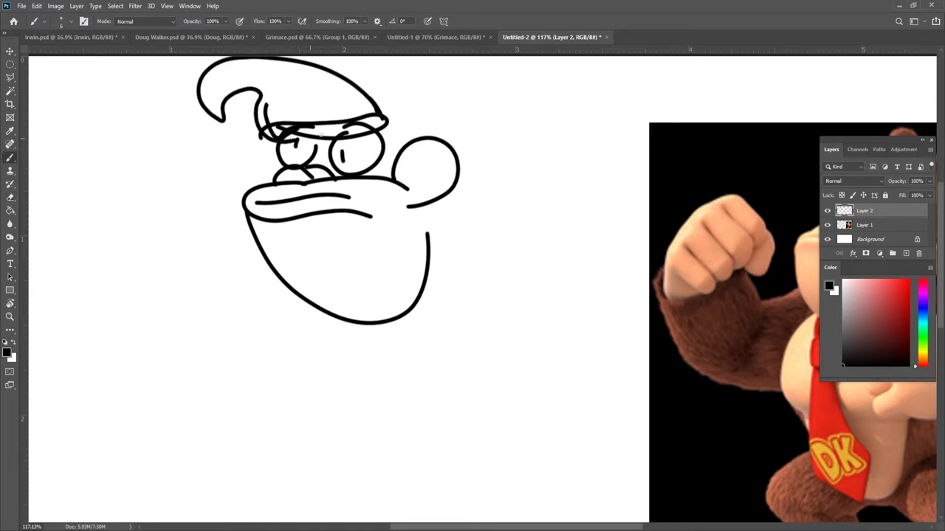
Clean the overlapping strokes inside the brow ridge and redraw its lower edge above the eyes
{"action": "left_click_drag", "start_coordinate": [357, 126], "coordinate": [376, 119]}
{"action": "key", "text": "w"}
{"action": "key", "text": "e"}
{"action": "scroll", "coordinate": [308, 119], "scroll_direction": "up", "scroll_amount": 5}
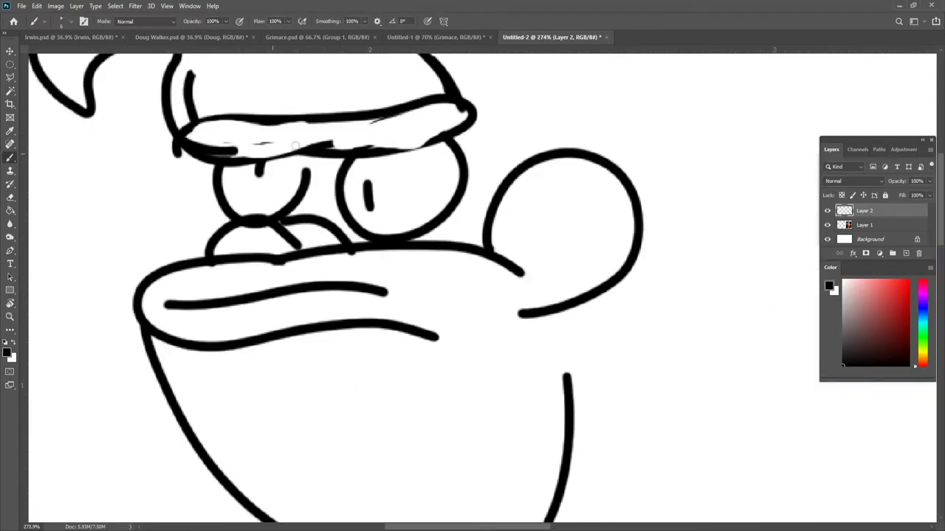
{"action": "mouse_move", "coordinate": [286, 144]}
{"action": "left_mouse_down"}
{"action": "mouse_move", "coordinate": [350, 132]}
{"action": "mouse_move", "coordinate": [442, 175]}
{"action": "left_mouse_up"}
{"action": "key", "text": "ctrl+z"}
{"action": "mouse_move", "coordinate": [434, 141]}
{"action": "left_mouse_down"}
{"action": "mouse_move", "coordinate": [269, 144]}
{"action": "mouse_move", "coordinate": [233, 161]}
{"action": "mouse_move", "coordinate": [186, 164]}
{"action": "mouse_move", "coordinate": [143, 118]}
{"action": "left_mouse_up"}
{"action": "scroll", "coordinate": [285, 138], "scroll_direction": "down", "scroll_amount": 5}
{"action": "scroll", "coordinate": [319, 158], "scroll_direction": "up", "scroll_amount": 3}
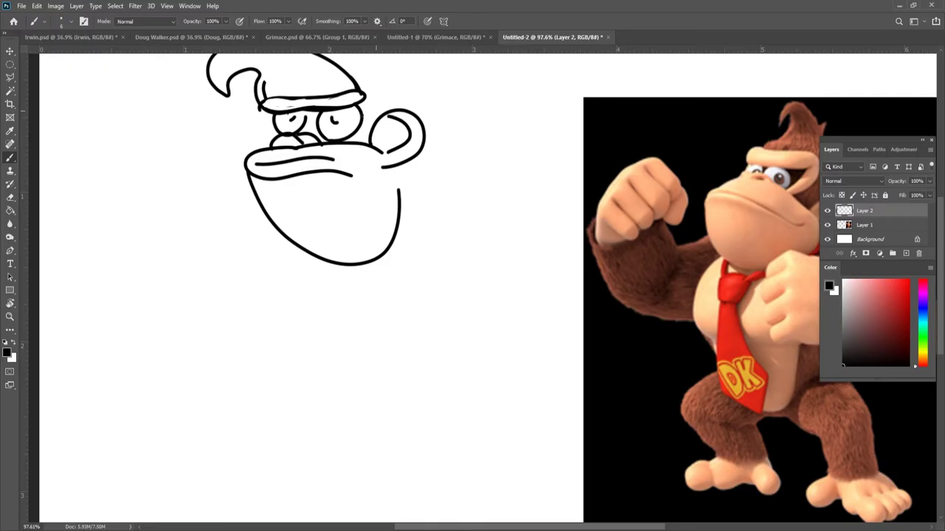
Replace the inner ear line with a curved spiral inside the round ear
{"action": "key", "text": "ctrl+z"}
{"action": "mouse_move", "coordinate": [414, 146]}
{"action": "left_mouse_down"}
{"action": "mouse_move", "coordinate": [421, 119]}
{"action": "mouse_move", "coordinate": [400, 114]}
{"action": "mouse_move", "coordinate": [374, 120]}
{"action": "mouse_move", "coordinate": [376, 145]}
{"action": "left_mouse_up"}
{"action": "scroll", "coordinate": [378, 163], "scroll_direction": "down", "scroll_amount": 2}
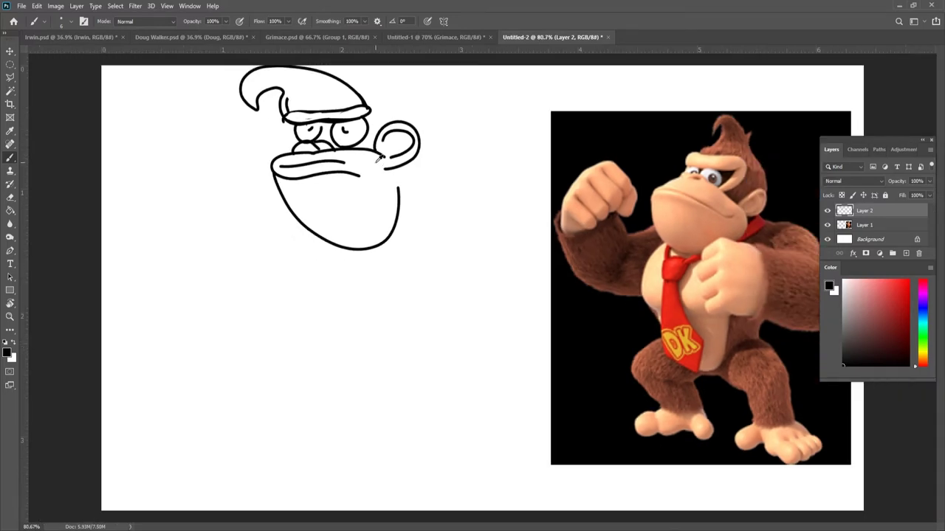
{"action": "scroll", "coordinate": [380, 157], "scroll_direction": "up", "scroll_amount": 1}
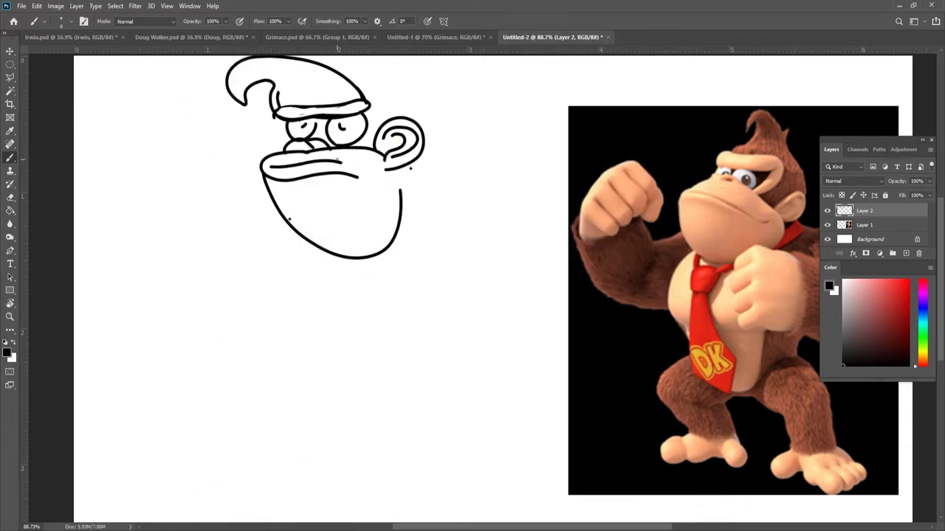
Erase the lower lip line and outline the bent arm, collar edge and tie knot below the head
{"action": "left_click_drag", "start_coordinate": [386, 156], "coordinate": [382, 158]}
{"action": "key", "text": "ctrl+z"}
{"action": "key", "text": "ctrl+shift+z"}
{"action": "key", "text": "e"}
{"action": "left_click_drag", "start_coordinate": [377, 172], "coordinate": [369, 172]}
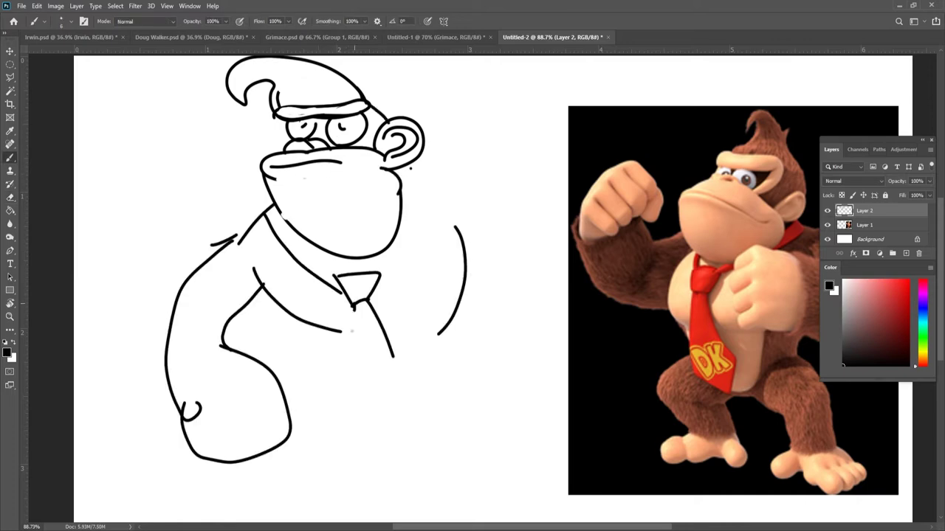
Draw the long pointed blade of the necktie below the knot
{"action": "left_click_drag", "start_coordinate": [356, 304], "coordinate": [347, 343]}
{"action": "left_click_drag", "start_coordinate": [344, 348], "coordinate": [373, 405]}
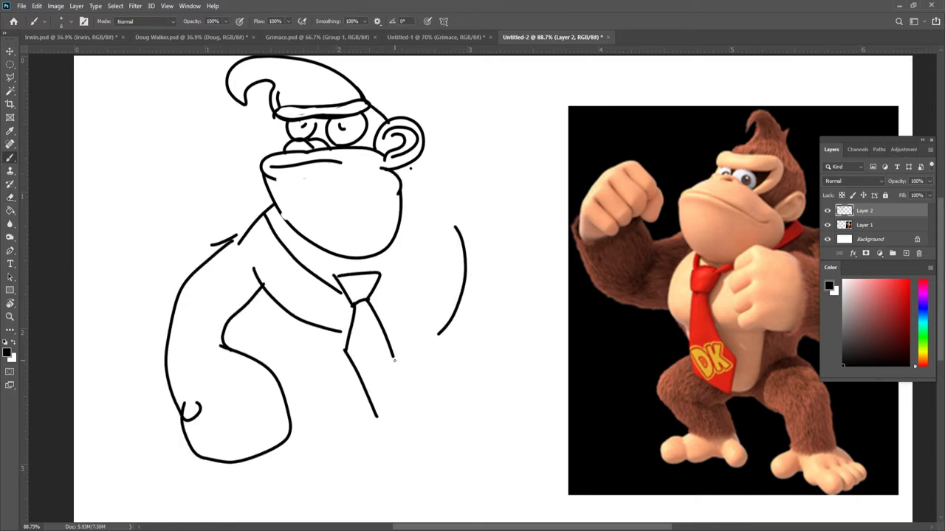
{"action": "left_click_drag", "start_coordinate": [393, 356], "coordinate": [390, 384]}
Complete the collar band on both sides of the neck and erase the stray curve beside the chest
{"action": "left_click_drag", "start_coordinate": [276, 209], "coordinate": [310, 262]}
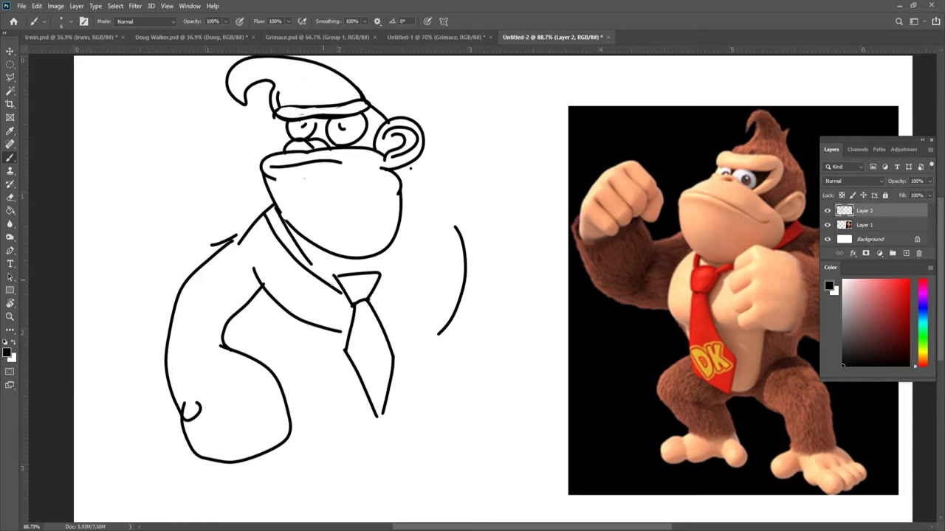
{"action": "mouse_move", "coordinate": [441, 199]}
{"action": "left_mouse_down"}
{"action": "mouse_move", "coordinate": [419, 268]}
{"action": "mouse_move", "coordinate": [374, 292]}
{"action": "left_mouse_up"}
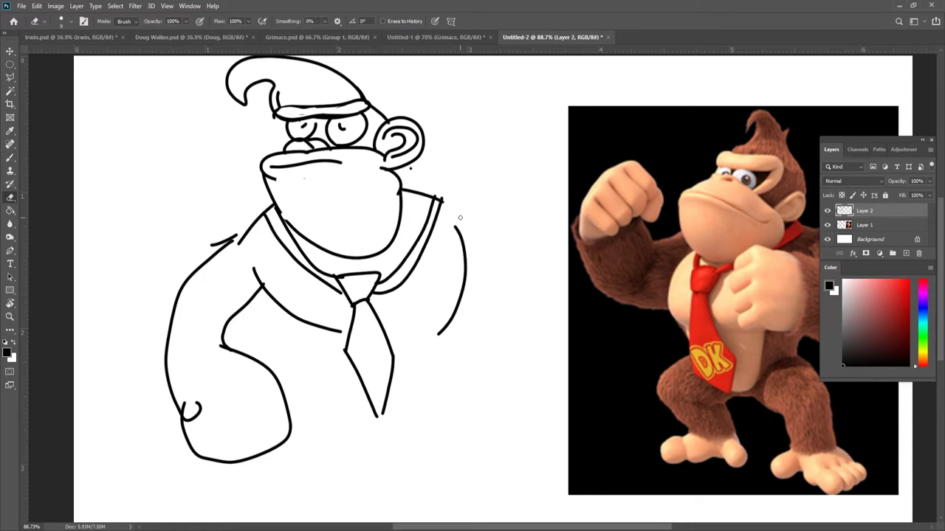
{"action": "mouse_move", "coordinate": [464, 236]}
{"action": "left_mouse_down"}
{"action": "mouse_move", "coordinate": [447, 213]}
{"action": "mouse_move", "coordinate": [472, 269]}
{"action": "mouse_move", "coordinate": [462, 230]}
{"action": "mouse_move", "coordinate": [456, 301]}
{"action": "mouse_move", "coordinate": [438, 334]}
{"action": "left_mouse_up"}
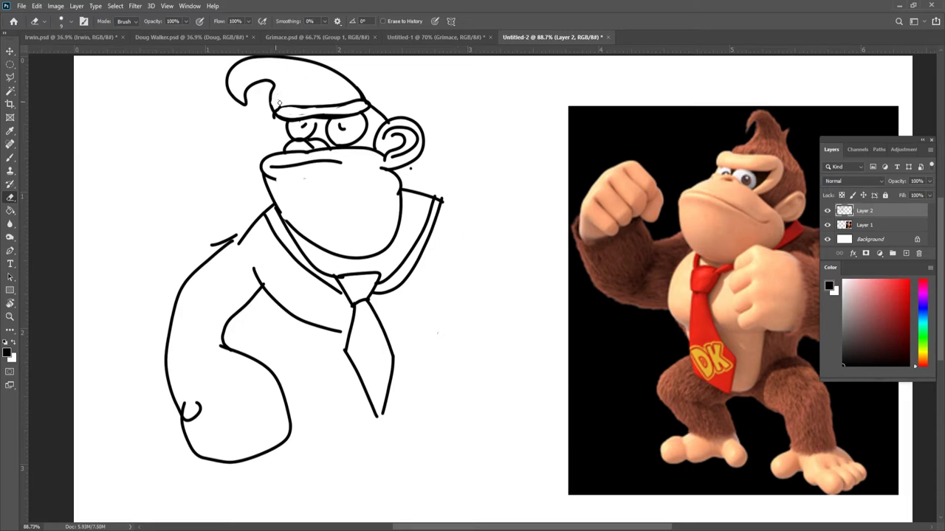
Letter "DK" on the tie and outline the long hanging arm with its rounded fist
{"action": "scroll", "coordinate": [376, 142], "scroll_direction": "up", "scroll_amount": 5}
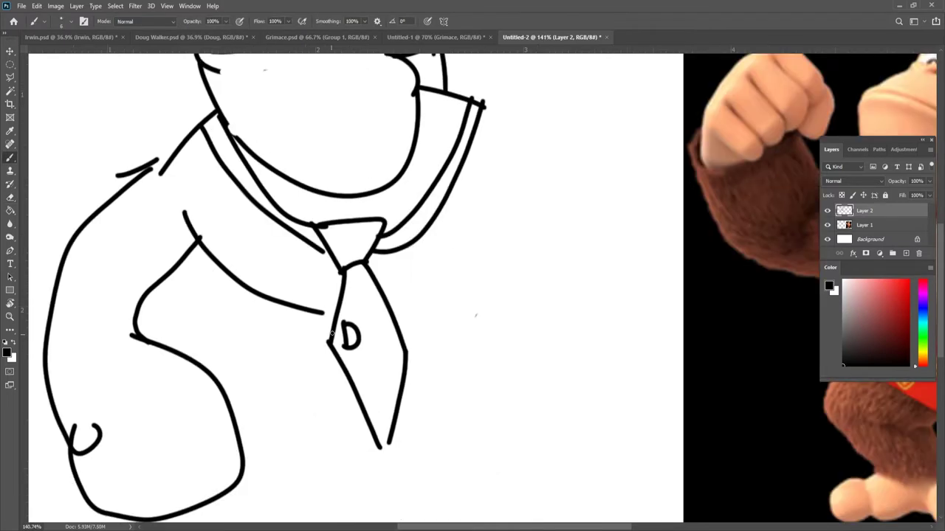
{"action": "mouse_move", "coordinate": [368, 323]}
{"action": "left_mouse_down"}
{"action": "mouse_move", "coordinate": [377, 372]}
{"action": "mouse_move", "coordinate": [376, 324]}
{"action": "left_mouse_up"}
{"action": "left_click_drag", "start_coordinate": [491, 223], "coordinate": [553, 300]}
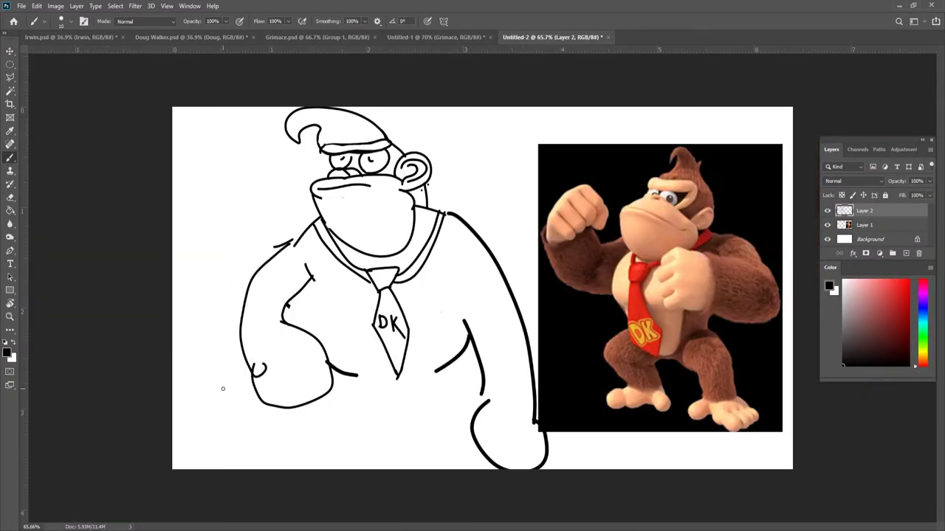
{"action": "mouse_move", "coordinate": [248, 374]}
{"action": "left_mouse_down"}
{"action": "mouse_move", "coordinate": [191, 396]}
{"action": "mouse_move", "coordinate": [174, 427]}
{"action": "left_mouse_up"}
{"action": "key", "text": "ctrl+z"}
{"action": "left_click_drag", "start_coordinate": [238, 356], "coordinate": [143, 398]}
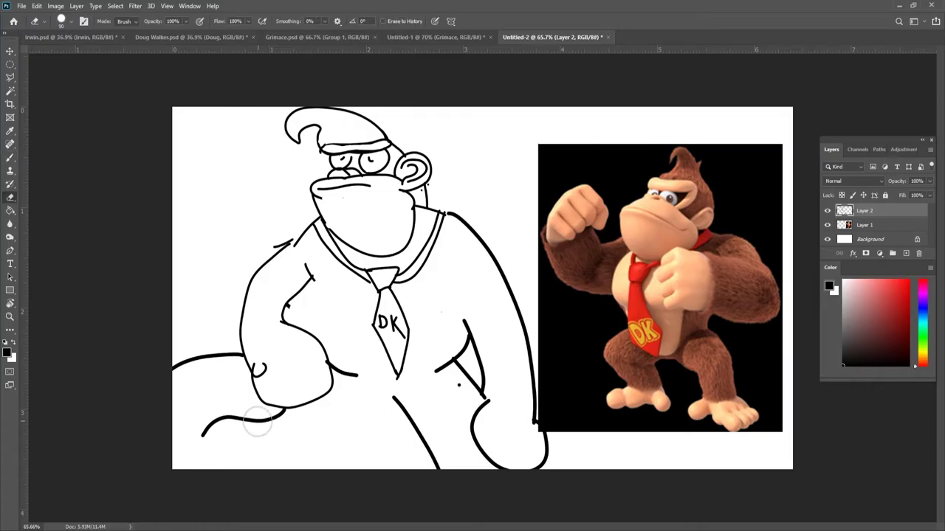
{"action": "key", "text": "ctrl+z"}
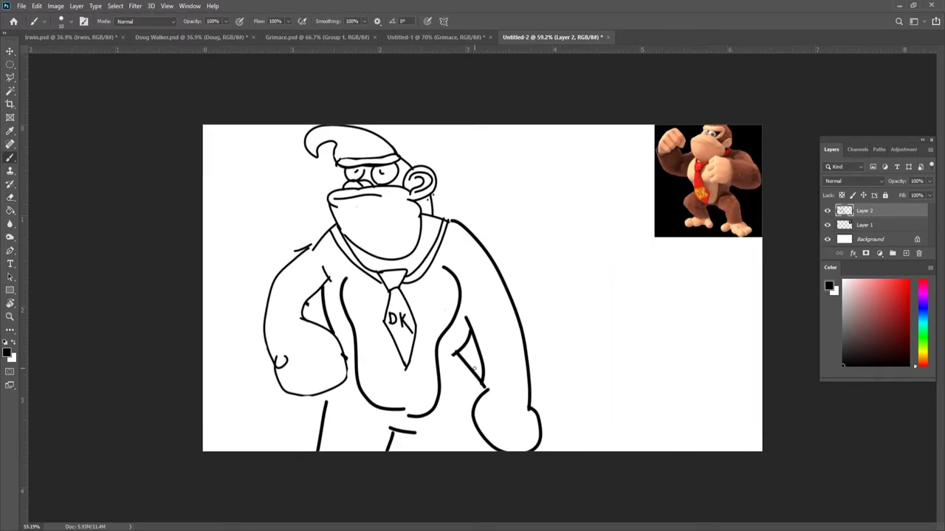
Erase the slanted line beneath the hanging arm and draw the outer and inner leg lines down to the canvas edge
{"action": "key", "text": "e"}
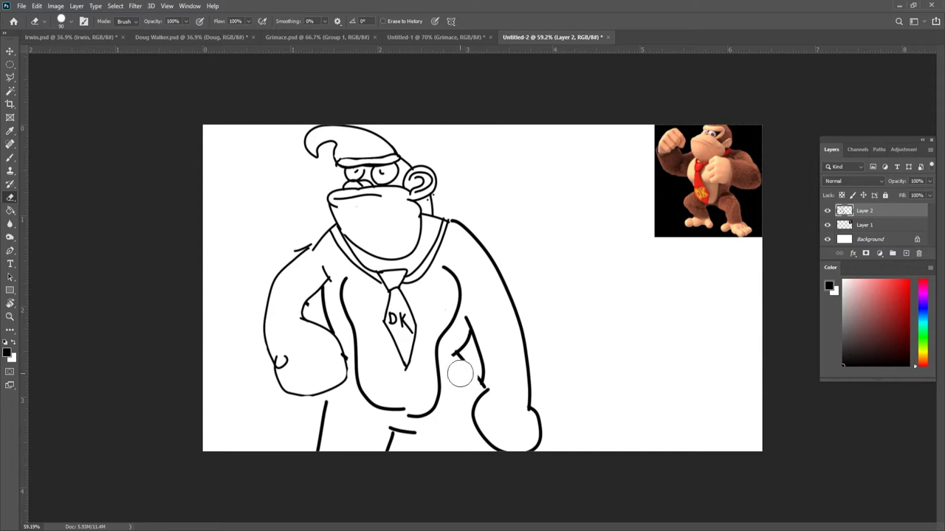
{"action": "key", "text": "b"}
{"action": "left_click_drag", "start_coordinate": [457, 356], "coordinate": [470, 451]}
{"action": "left_click_drag", "start_coordinate": [414, 434], "coordinate": [416, 451]}
{"action": "scroll", "coordinate": [438, 287], "scroll_direction": "down", "scroll_amount": 7}
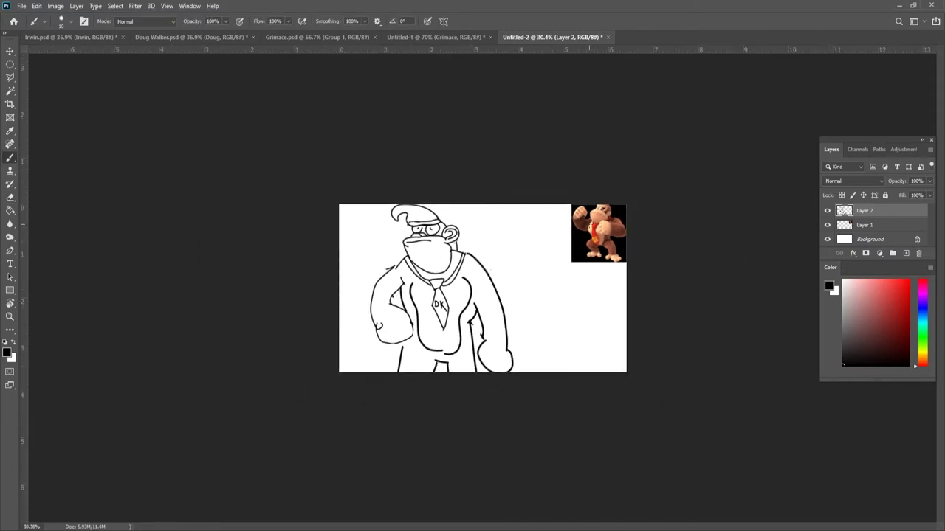
Erase the stray marks at the bent arm's shoulder and redraw a smooth line from the collar to the arm
{"action": "scroll", "coordinate": [483, 289], "scroll_direction": "up", "scroll_amount": 4}
{"action": "key", "text": "e"}
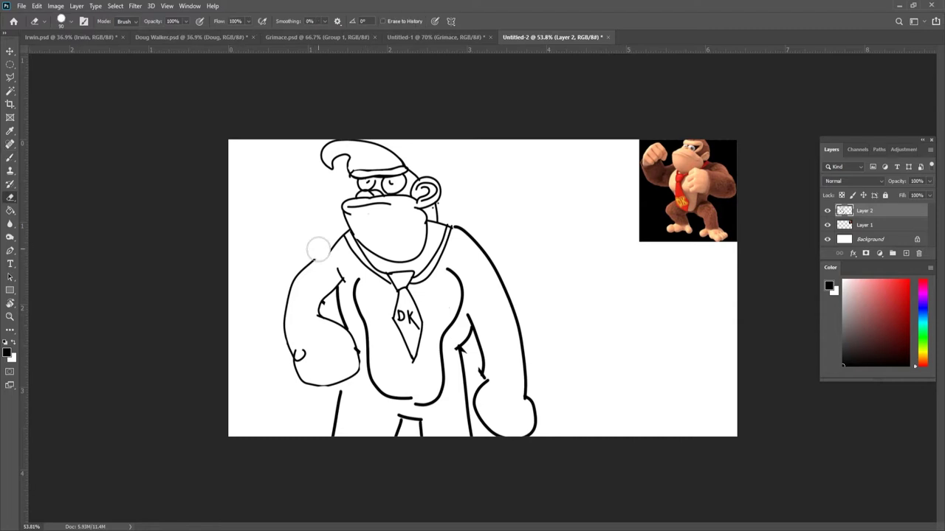
{"action": "key", "text": "b"}
{"action": "scroll", "coordinate": [324, 245], "scroll_direction": "up", "scroll_amount": 2}
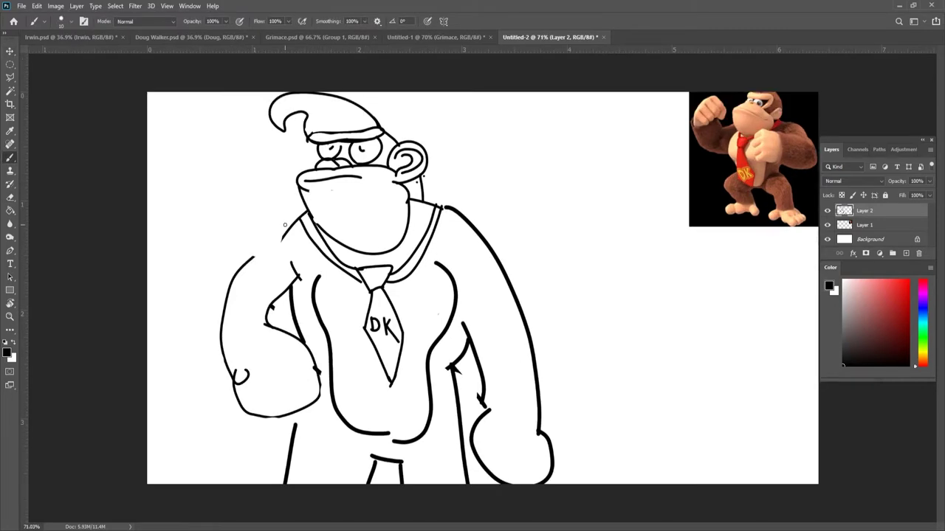
{"action": "mouse_move", "coordinate": [307, 211]}
{"action": "left_mouse_down"}
{"action": "mouse_move", "coordinate": [267, 253]}
{"action": "mouse_move", "coordinate": [242, 262]}
{"action": "left_mouse_up"}
Thicken the bent arm's outer contour and draw the thumb and finger lines on its fist
{"action": "scroll", "coordinate": [394, 344], "scroll_direction": "up", "scroll_amount": 3}
{"action": "left_click_drag", "start_coordinate": [253, 391], "coordinate": [255, 405]}
{"action": "left_click_drag", "start_coordinate": [184, 451], "coordinate": [184, 453]}
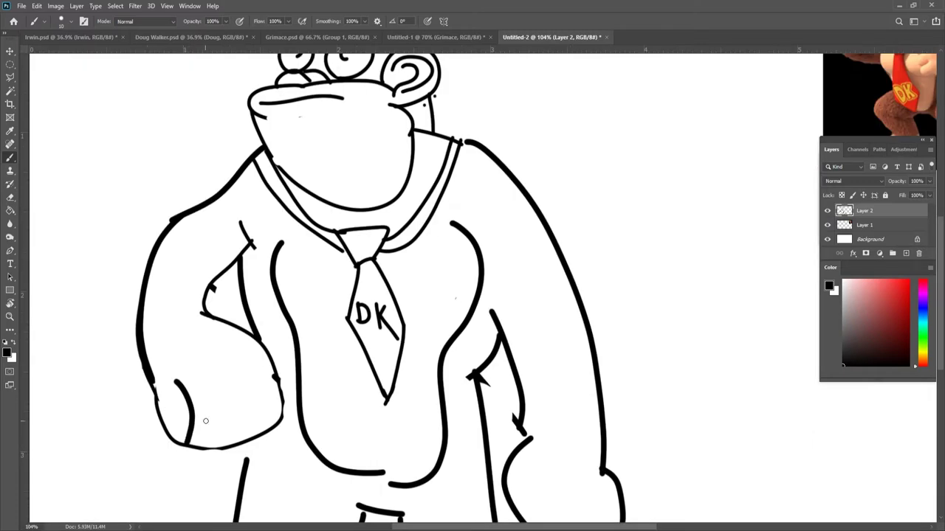
{"action": "mouse_move", "coordinate": [214, 370]}
{"action": "left_mouse_down"}
{"action": "mouse_move", "coordinate": [229, 417]}
{"action": "mouse_move", "coordinate": [223, 452]}
{"action": "left_mouse_up"}
{"action": "mouse_move", "coordinate": [248, 374]}
{"action": "left_mouse_down"}
{"action": "mouse_move", "coordinate": [259, 460]}
{"action": "mouse_move", "coordinate": [257, 450]}
{"action": "left_mouse_up"}
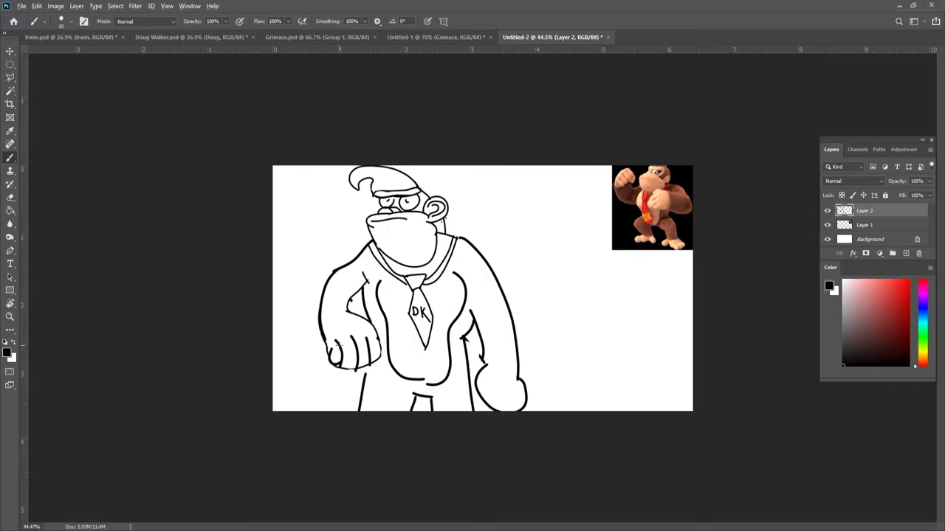
Extend the leg line up to the fist and join the belly outline at its base, erasing the overlapping end
{"action": "scroll", "coordinate": [316, 356], "scroll_direction": "up", "scroll_amount": 6}
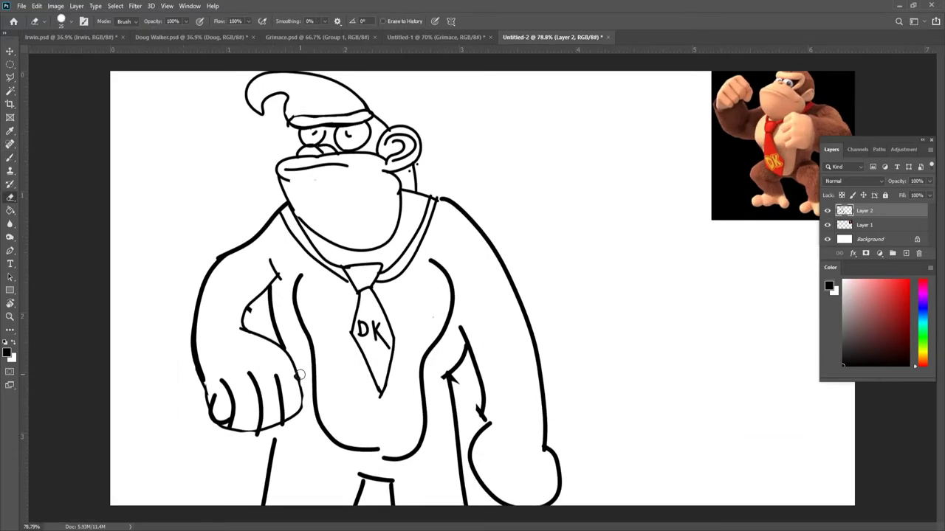
{"action": "left_click_drag", "start_coordinate": [279, 426], "coordinate": [273, 451]}
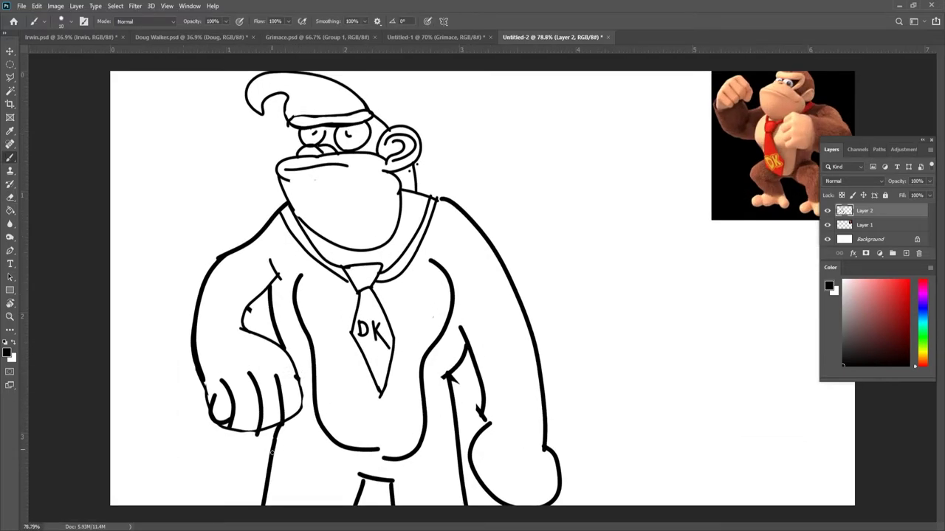
{"action": "scroll", "coordinate": [377, 453], "scroll_direction": "up", "scroll_amount": 1}
{"action": "left_click_drag", "start_coordinate": [358, 447], "coordinate": [378, 448]}
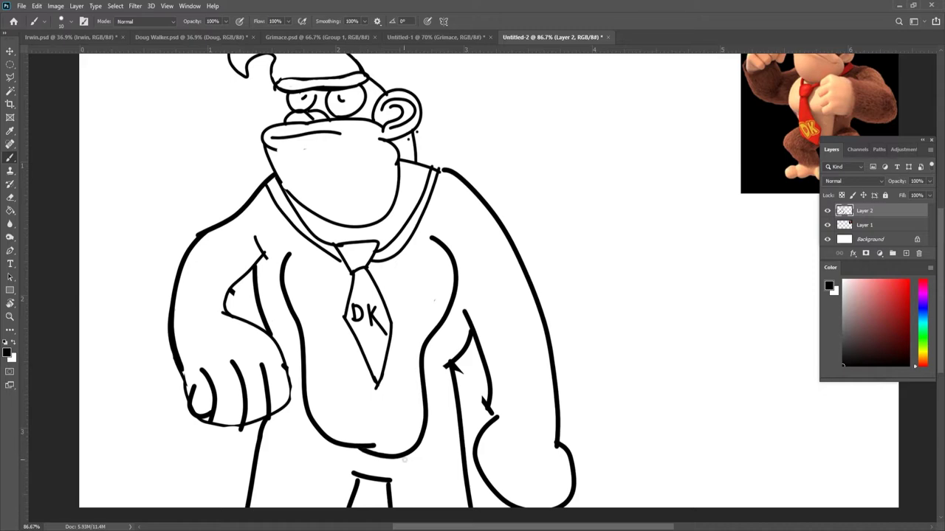
{"action": "key", "text": "e"}
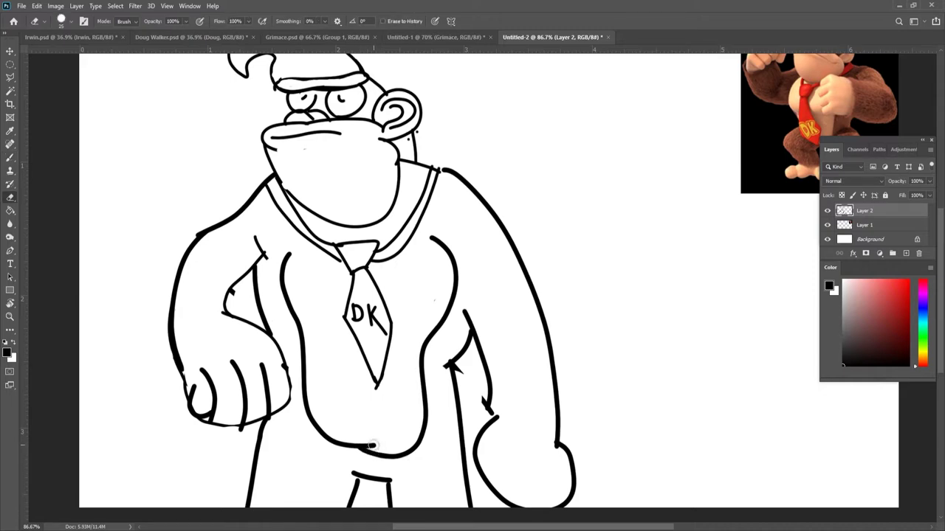
{"action": "scroll", "coordinate": [371, 445], "scroll_direction": "down", "scroll_amount": 1}
{"action": "key", "text": "b"}
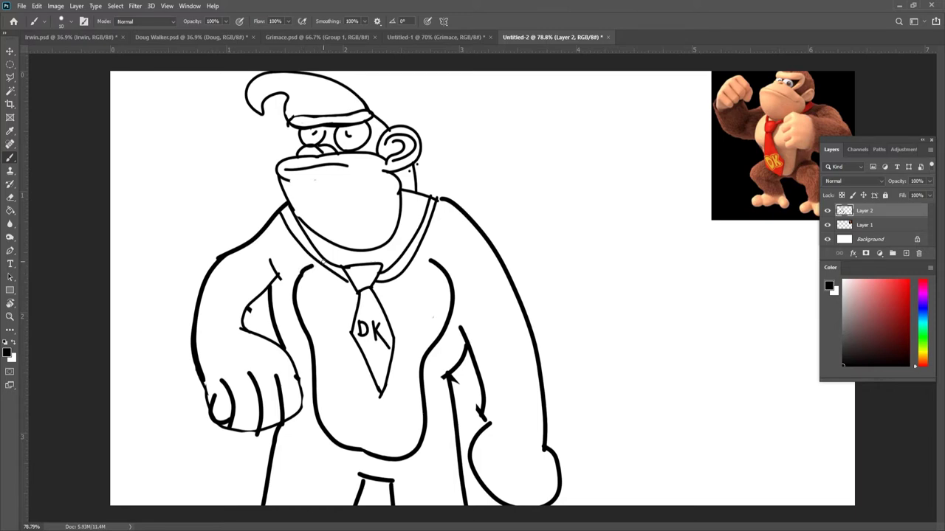
Close the top of the chest outline with a line behind the tie and join the collar's lower edge to the tie knot
{"action": "scroll", "coordinate": [325, 267], "scroll_direction": "up", "scroll_amount": 5}
{"action": "mouse_move", "coordinate": [322, 260]}
{"action": "left_mouse_down"}
{"action": "mouse_move", "coordinate": [447, 246]}
{"action": "mouse_move", "coordinate": [531, 258]}
{"action": "left_mouse_up"}
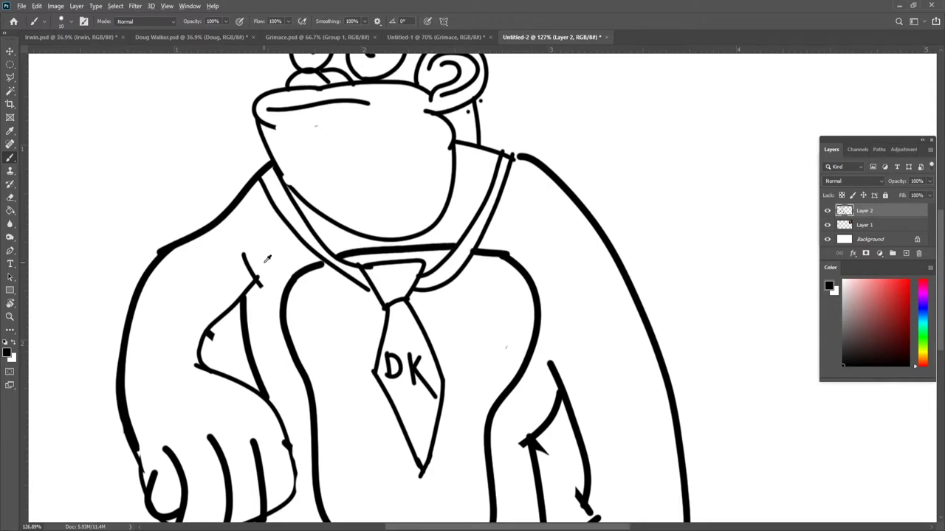
{"action": "scroll", "coordinate": [280, 266], "scroll_direction": "up", "scroll_amount": 4}
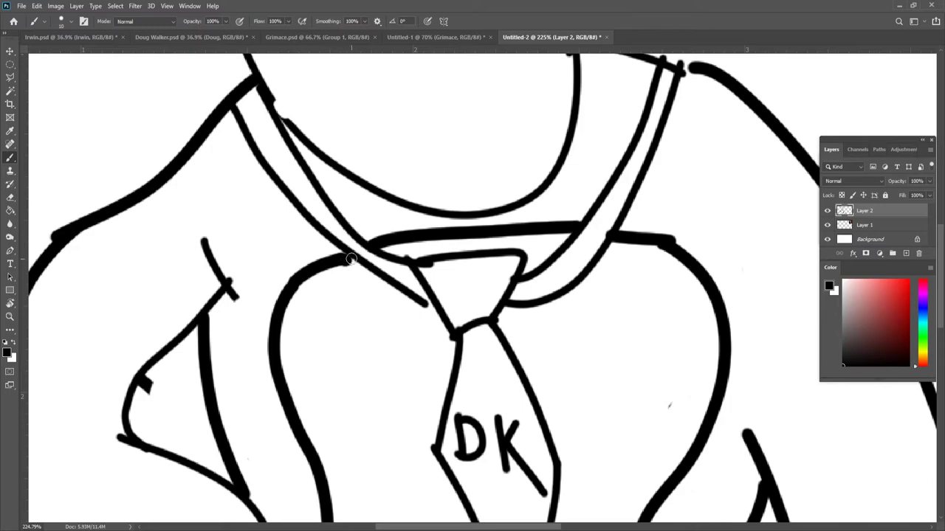
{"action": "scroll", "coordinate": [390, 275], "scroll_direction": "down", "scroll_amount": 3}
{"action": "scroll", "coordinate": [399, 285], "scroll_direction": "up", "scroll_amount": 1}
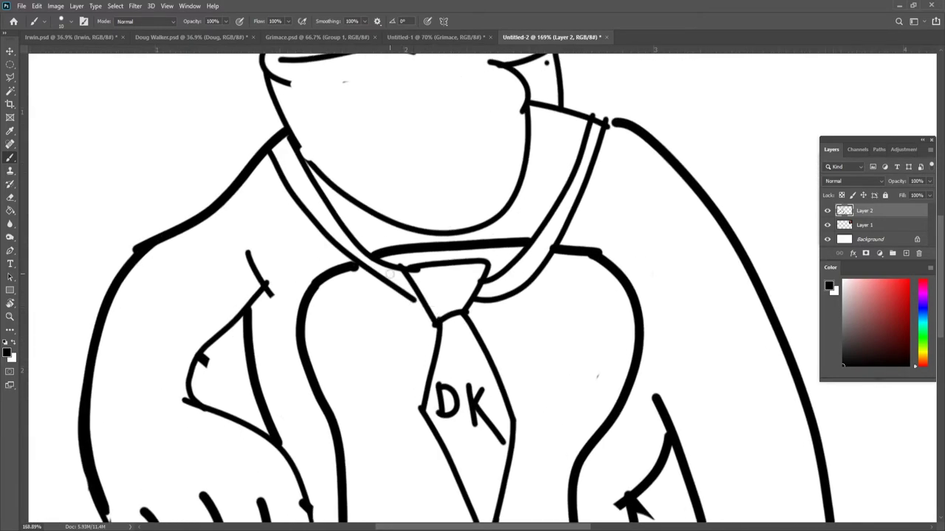
{"action": "scroll", "coordinate": [393, 278], "scroll_direction": "up", "scroll_amount": 2}
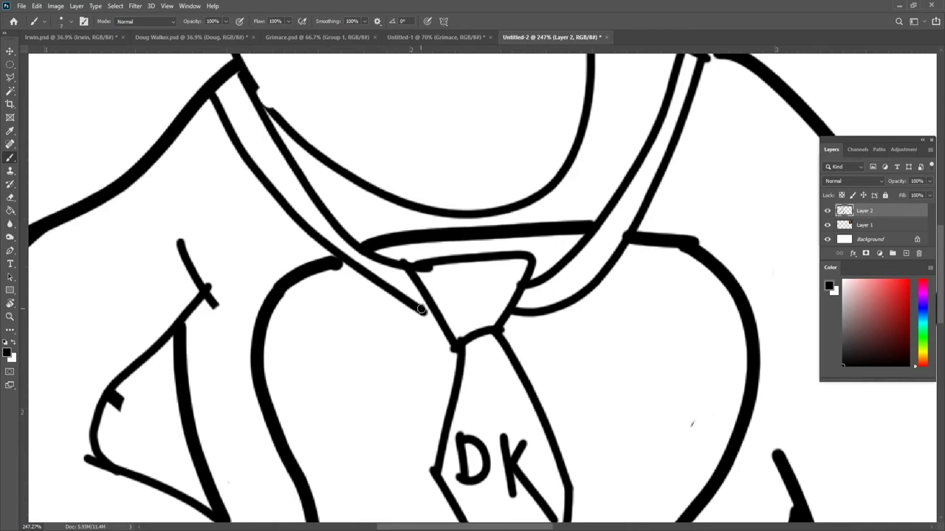
{"action": "scroll", "coordinate": [443, 316], "scroll_direction": "down", "scroll_amount": 5}
{"action": "scroll", "coordinate": [491, 222], "scroll_direction": "down", "scroll_amount": 1}
{"action": "scroll", "coordinate": [394, 207], "scroll_direction": "up", "scroll_amount": 2}
{"action": "scroll", "coordinate": [402, 188], "scroll_direction": "up", "scroll_amount": 1}
{"action": "scroll", "coordinate": [384, 154], "scroll_direction": "down", "scroll_amount": 1}
{"action": "scroll", "coordinate": [386, 155], "scroll_direction": "up", "scroll_amount": 2}
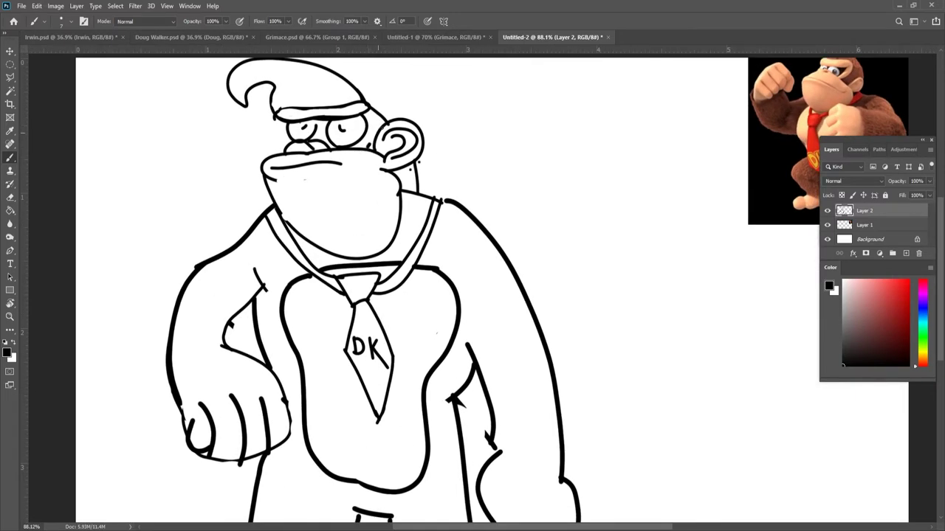
Draw the face outline on both sides of the eyes, from the brow down toward the muzzle
{"action": "left_click_drag", "start_coordinate": [288, 122], "coordinate": [283, 145]}
{"action": "scroll", "coordinate": [330, 124], "scroll_direction": "up", "scroll_amount": 2}
{"action": "scroll", "coordinate": [332, 125], "scroll_direction": "down", "scroll_amount": 1}
{"action": "scroll", "coordinate": [335, 126], "scroll_direction": "up", "scroll_amount": 3}
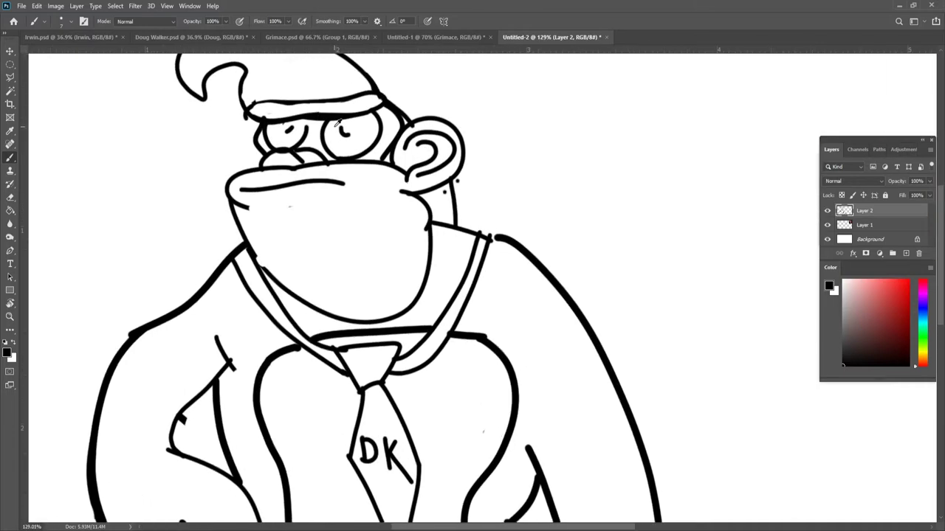
Erase the rounded nose and draw a smaller one with nostrils between the eyes and the muzzle
{"action": "scroll", "coordinate": [337, 126], "scroll_direction": "down", "scroll_amount": 3}
{"action": "scroll", "coordinate": [339, 123], "scroll_direction": "up", "scroll_amount": 1}
{"action": "key", "text": "e"}
{"action": "left_click_drag", "start_coordinate": [321, 143], "coordinate": [316, 143]}
{"action": "key", "text": "b"}
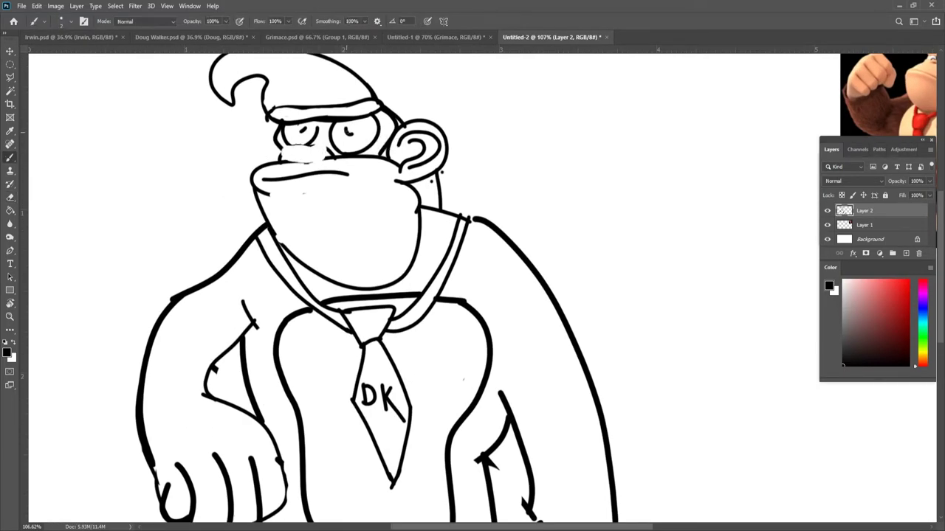
{"action": "left_click_drag", "start_coordinate": [317, 142], "coordinate": [310, 159]}
{"action": "mouse_move", "coordinate": [327, 155]}
{"action": "left_mouse_down"}
{"action": "mouse_move", "coordinate": [310, 151]}
{"action": "mouse_move", "coordinate": [324, 139]}
{"action": "left_mouse_up"}
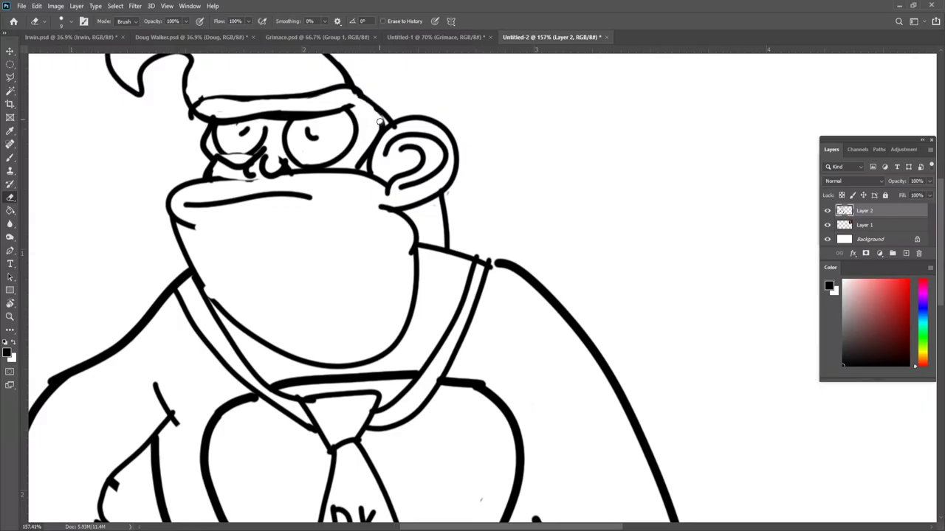
Draw a thick contour around the outer side of the eye nearest the ear and erase the muzzle line beside it
{"action": "key", "text": "b"}
{"action": "mouse_move", "coordinate": [349, 105]}
{"action": "left_mouse_down"}
{"action": "mouse_move", "coordinate": [365, 143]}
{"action": "mouse_move", "coordinate": [309, 189]}
{"action": "left_mouse_up"}
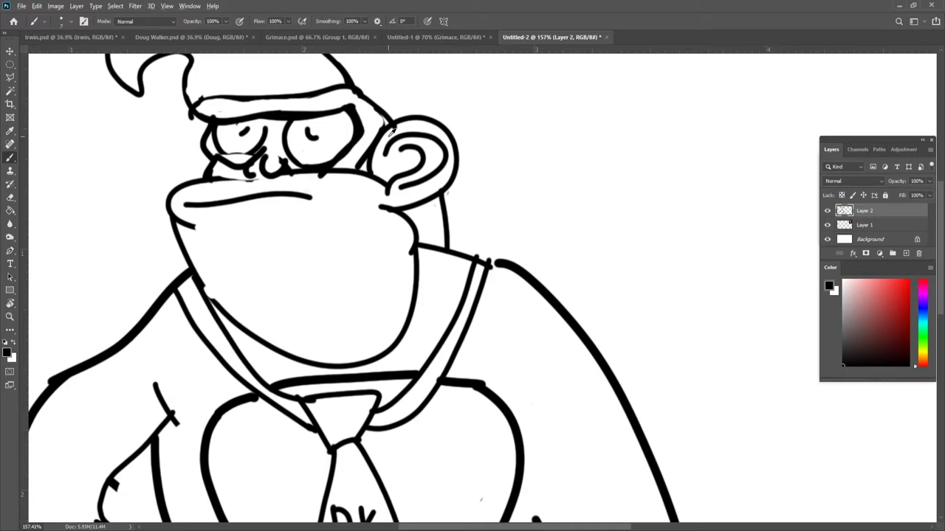
{"action": "scroll", "coordinate": [392, 132], "scroll_direction": "down", "scroll_amount": 5}
{"action": "scroll", "coordinate": [379, 147], "scroll_direction": "up", "scroll_amount": 3}
{"action": "scroll", "coordinate": [373, 122], "scroll_direction": "up", "scroll_amount": 3}
{"action": "key", "text": "e"}
{"action": "mouse_move", "coordinate": [364, 139]}
{"action": "left_mouse_down"}
{"action": "mouse_move", "coordinate": [332, 188]}
{"action": "mouse_move", "coordinate": [337, 178]}
{"action": "left_mouse_up"}
{"action": "scroll", "coordinate": [337, 177], "scroll_direction": "down", "scroll_amount": 2}
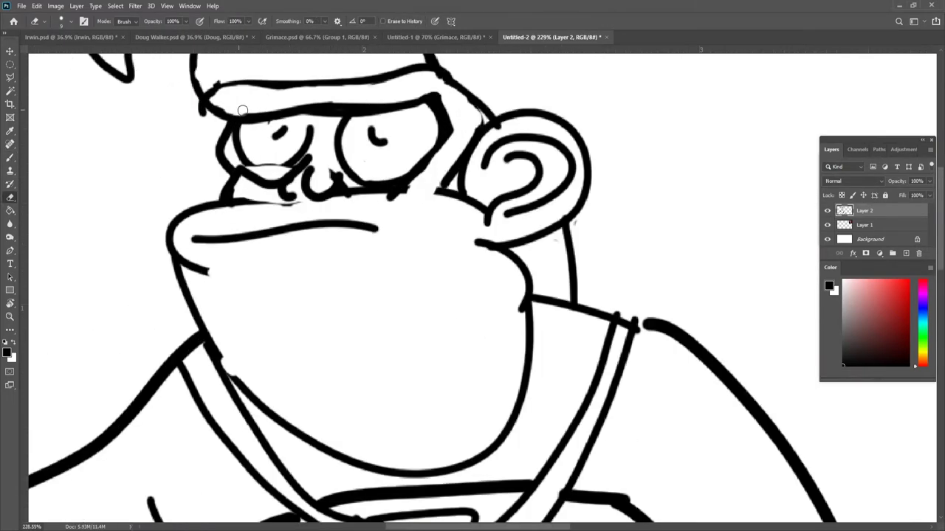
Extend the torso line upward past the bent arm's armpit with a thicker brush and erase the stray marks crossing it
{"action": "scroll", "coordinate": [344, 318], "scroll_direction": "down", "scroll_amount": 3}
{"action": "key", "text": "b"}
{"action": "scroll", "coordinate": [310, 297], "scroll_direction": "up", "scroll_amount": 3}
{"action": "key", "text": "]"}
{"action": "key", "text": "]"}
{"action": "key", "text": "]"}
{"action": "key", "text": "]"}
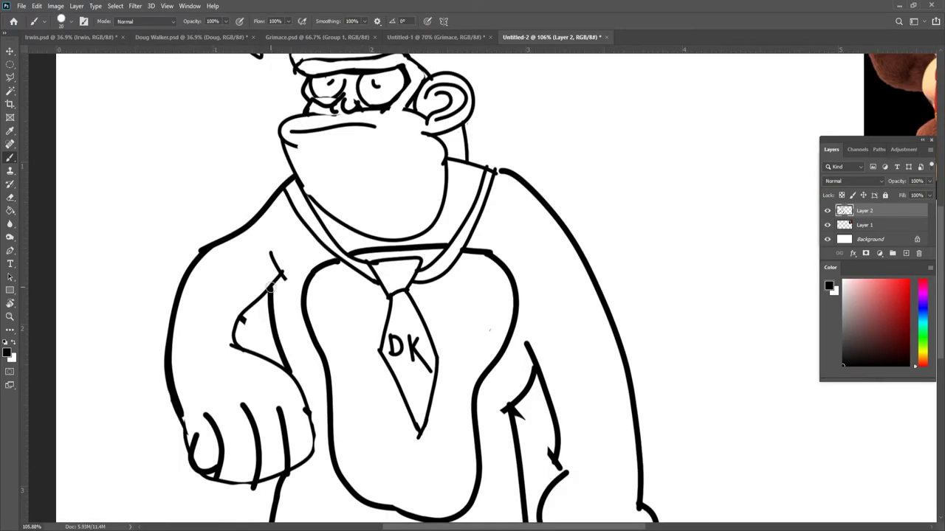
{"action": "key", "text": "bracketleft"}
{"action": "left_click_drag", "start_coordinate": [271, 290], "coordinate": [283, 233]}
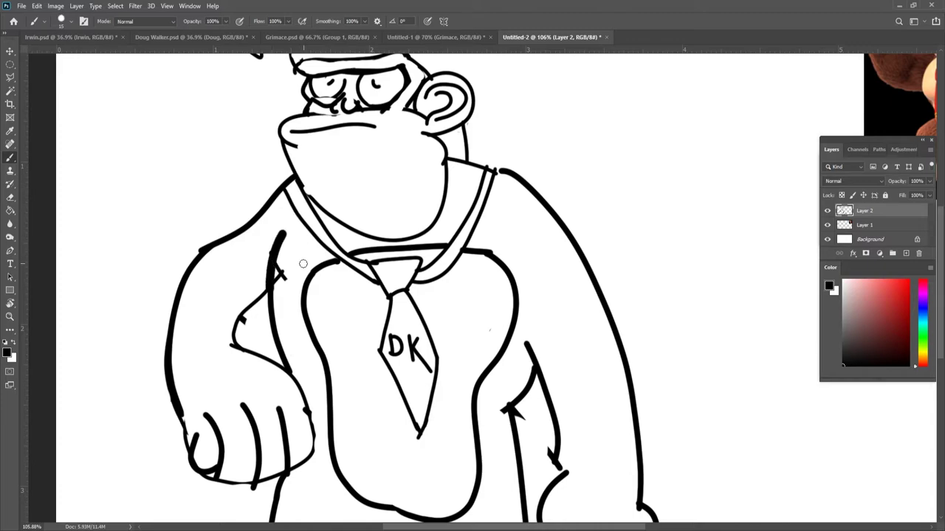
{"action": "key", "text": "e"}
{"action": "left_click_drag", "start_coordinate": [283, 267], "coordinate": [278, 284]}
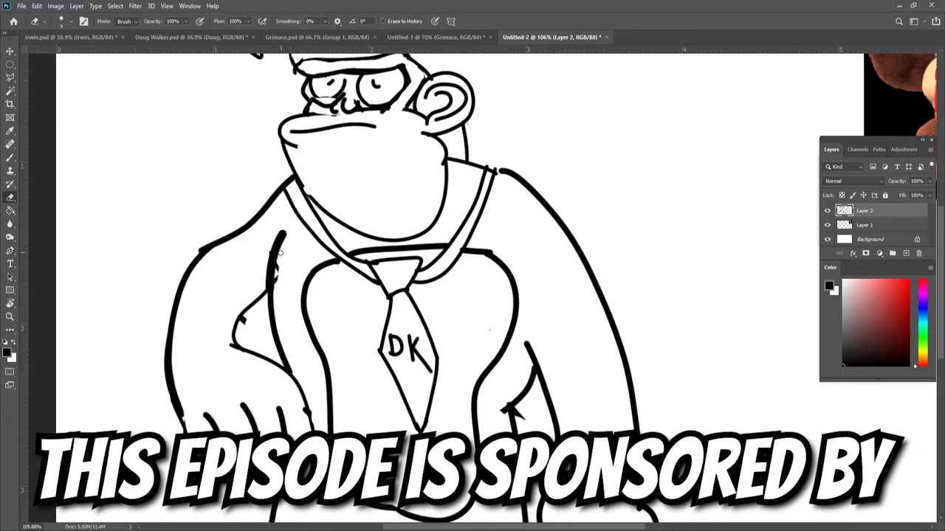
Undo the finger lines on the bent arm's fist
{"action": "scroll", "coordinate": [277, 233], "scroll_direction": "down", "scroll_amount": 8}
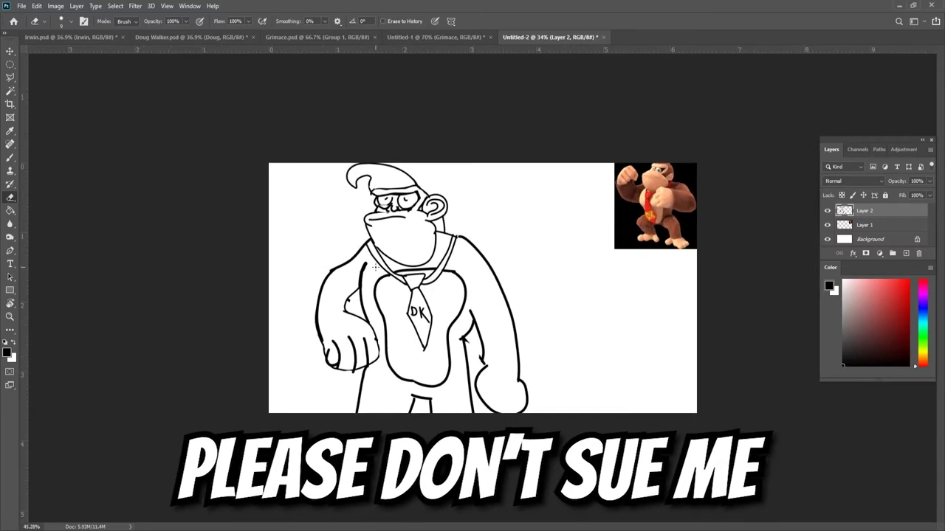
{"action": "scroll", "coordinate": [483, 288], "scroll_direction": "up", "scroll_amount": 3}
{"action": "key", "text": "b"}
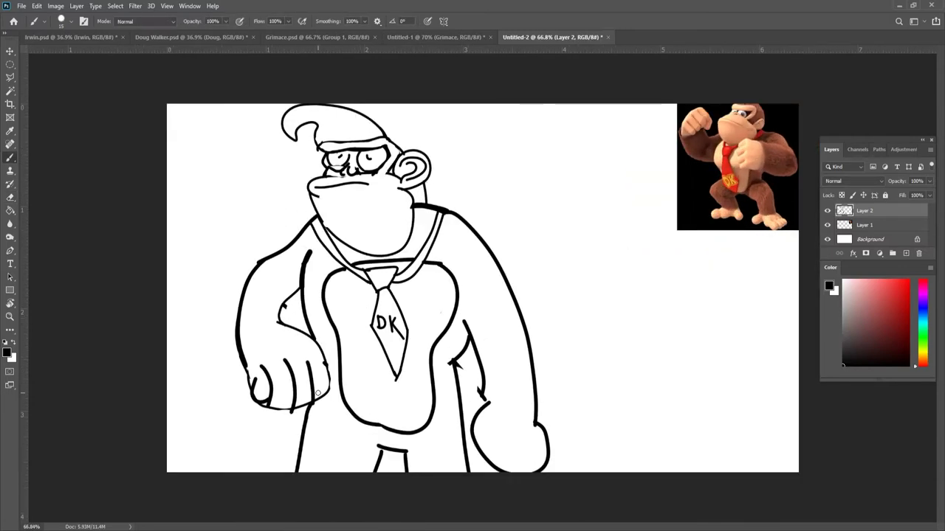
{"action": "mouse_move", "coordinate": [311, 405]}
{"action": "left_mouse_down"}
{"action": "mouse_move", "coordinate": [309, 419]}
{"action": "mouse_move", "coordinate": [326, 432]}
{"action": "mouse_move", "coordinate": [341, 389]}
{"action": "mouse_move", "coordinate": [320, 339]}
{"action": "left_mouse_up"}
{"action": "key", "text": "ctrl+z"}
{"action": "key", "text": "ctrl+z"}
{"action": "key", "text": "ctrl+z"}
{"action": "key", "text": "ctrl+z"}
{"action": "key", "text": "ctrl+z"}
{"action": "key", "text": "ctrl+z"}
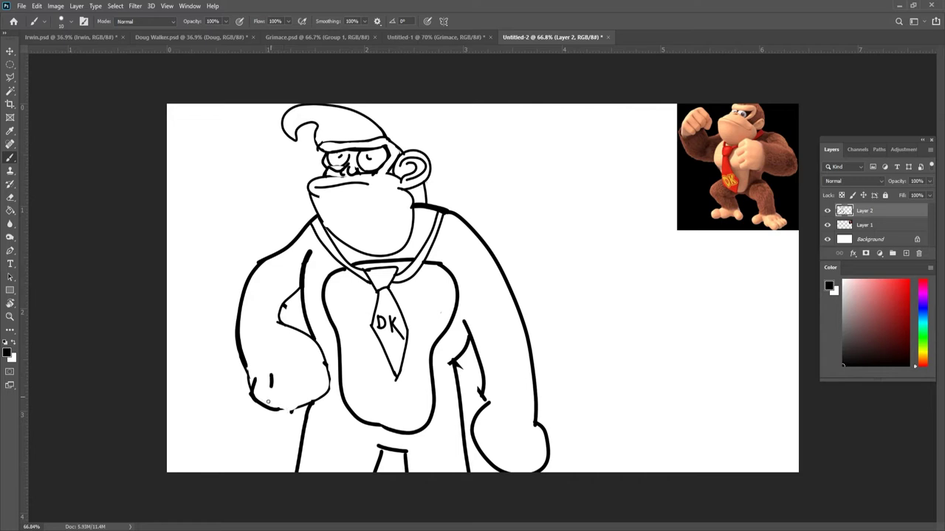
{"action": "key", "text": "ctrl+z"}
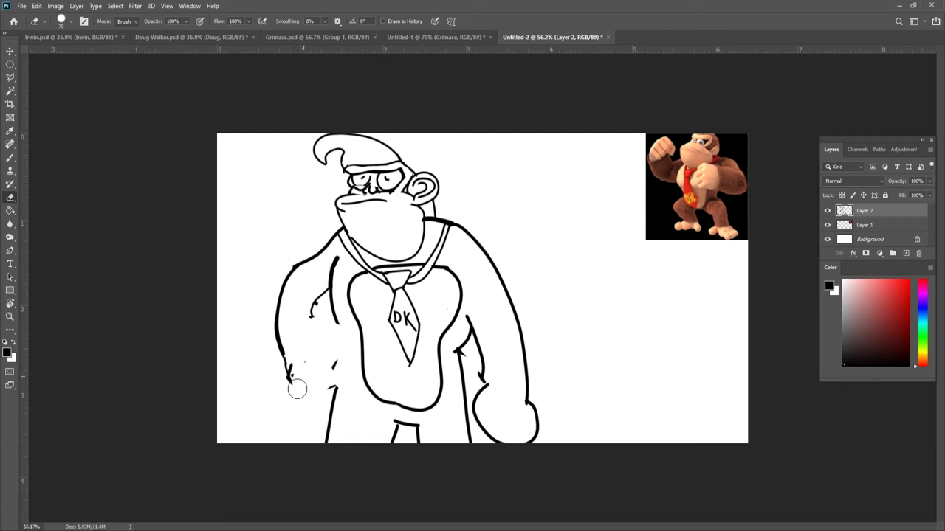
Erase the remains of the bent arm and fist, and draw a straighter arm reaching outward with a continuous torso line behind it
{"action": "mouse_move", "coordinate": [298, 388]}
{"action": "left_mouse_down"}
{"action": "mouse_move", "coordinate": [290, 366]}
{"action": "mouse_move", "coordinate": [300, 361]}
{"action": "left_mouse_up"}
{"action": "key", "text": "b"}
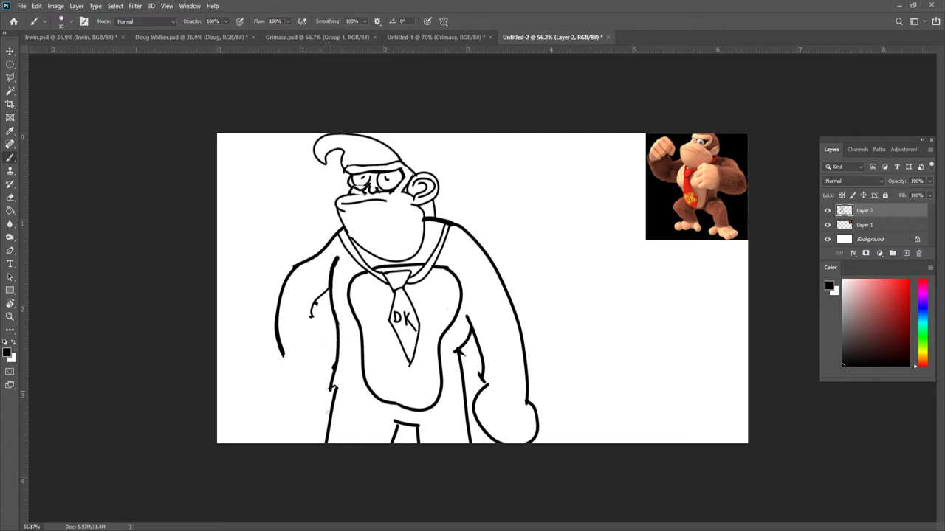
{"action": "key", "text": "ctrl+z"}
{"action": "left_click_drag", "start_coordinate": [235, 367], "coordinate": [250, 344]}
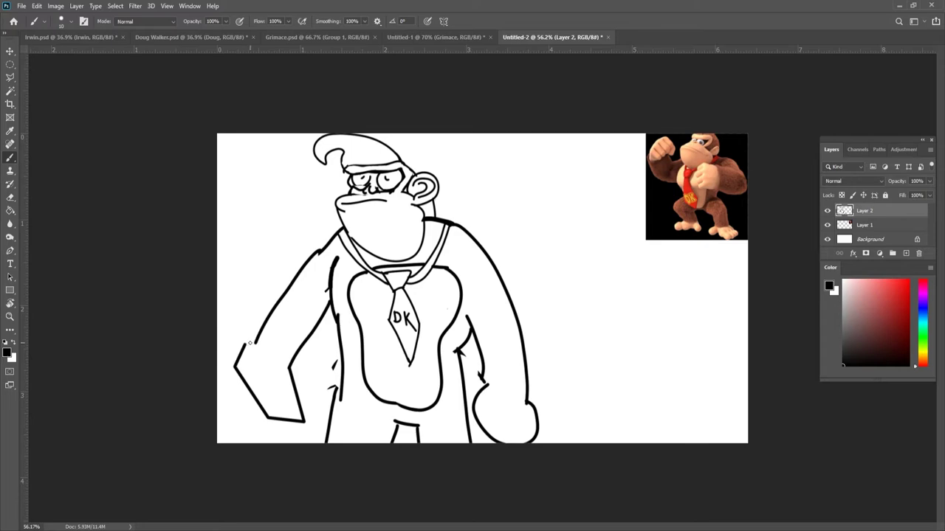
Undo the first angular hand and redraw both hands as angular shapes at the ends of the arms
{"action": "key", "text": "ctrl+z"}
{"action": "key", "text": "ctrl+z"}
{"action": "key", "text": "ctrl+z"}
{"action": "key", "text": "ctrl+z"}
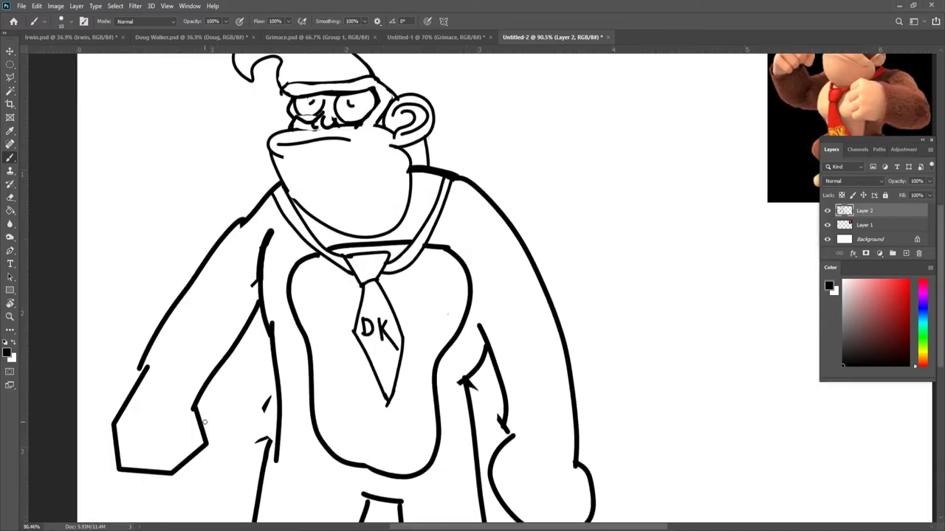
{"action": "key", "text": "ctrl+minus"}
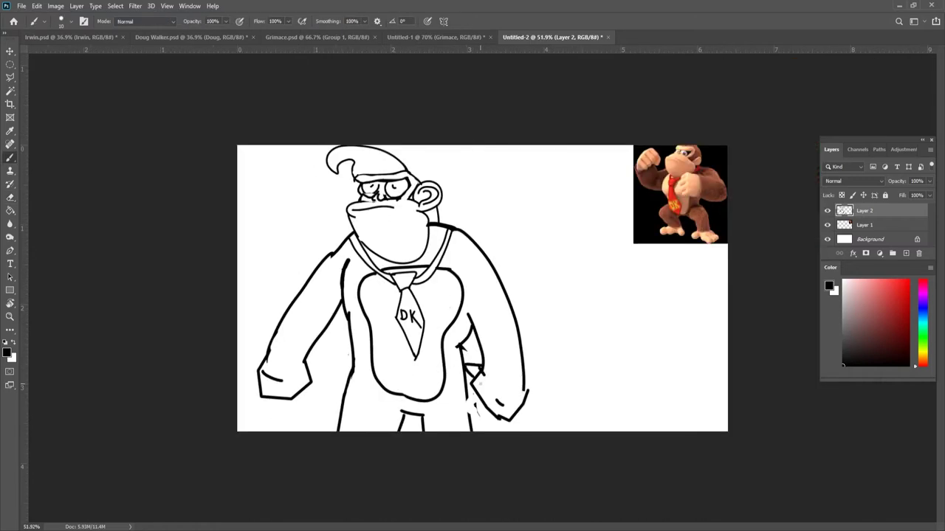
{"action": "key", "text": "ctrl+z"}
{"action": "mouse_move", "coordinate": [467, 476]}
{"action": "left_mouse_down"}
{"action": "mouse_move", "coordinate": [461, 407]}
{"action": "mouse_move", "coordinate": [497, 358]}
{"action": "mouse_move", "coordinate": [501, 408]}
{"action": "left_mouse_up"}
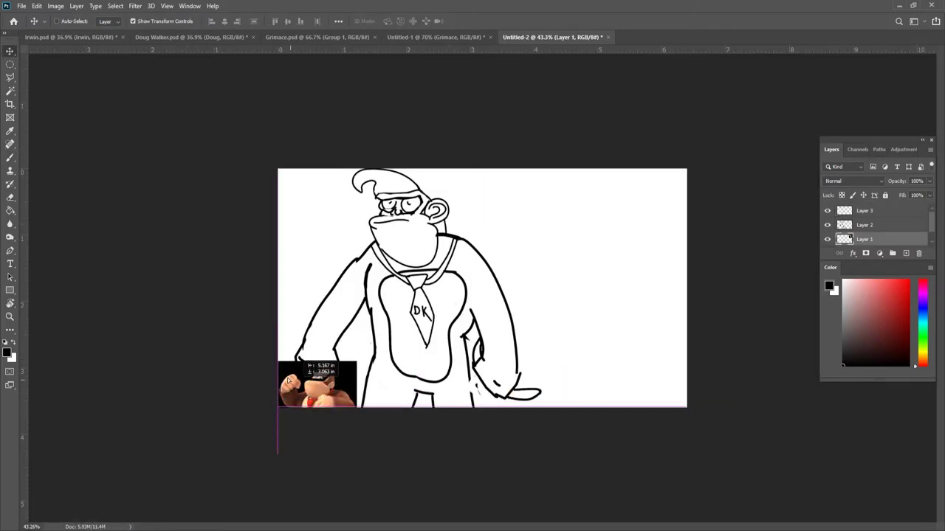
Move the reference picture off the canvas
{"action": "mouse_move", "coordinate": [314, 407]}
{"action": "left_mouse_down"}
{"action": "mouse_move", "coordinate": [196, 246]}
{"action": "mouse_move", "coordinate": [209, 252]}
{"action": "left_mouse_up"}
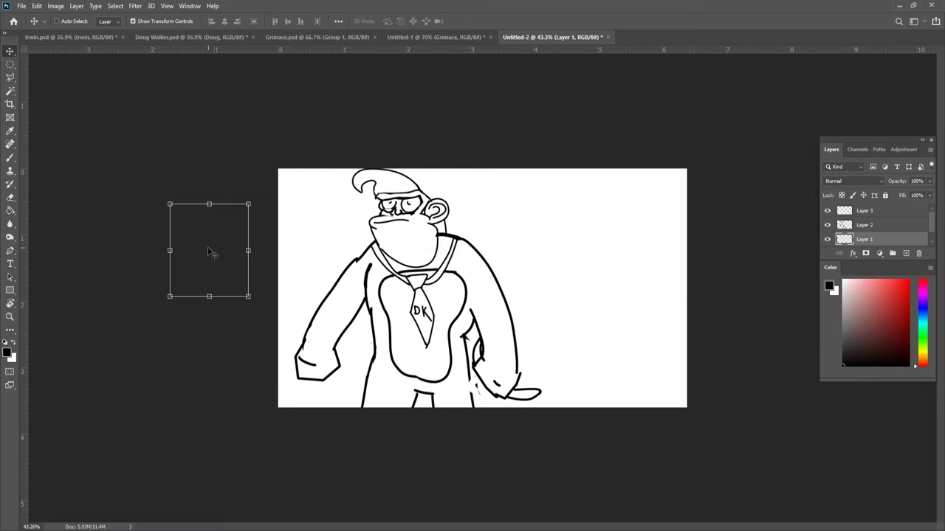
Clean up the stray marks between the hanging hand and the leg line on Layer 2
{"action": "key", "text": "e"}
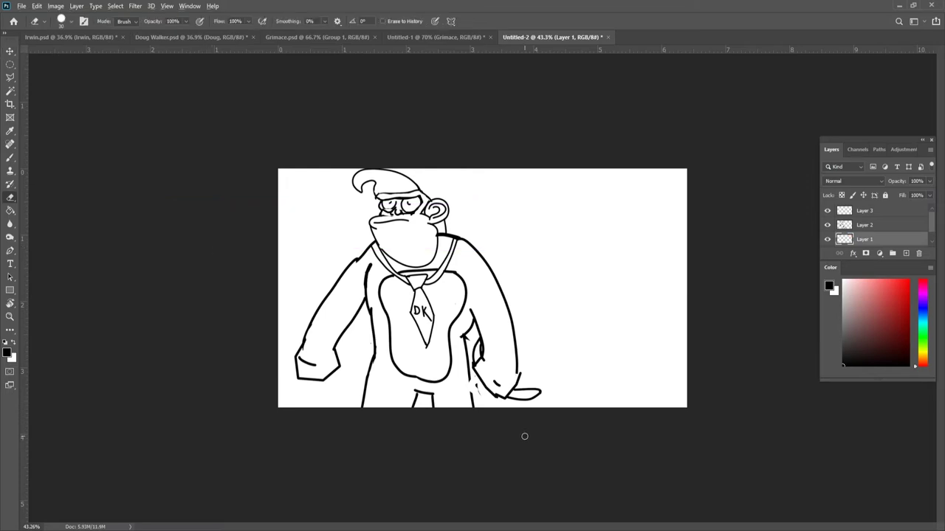
{"action": "scroll", "coordinate": [472, 305], "scroll_direction": "up", "scroll_amount": 4}
{"action": "scroll", "coordinate": [500, 448], "scroll_direction": "down", "scroll_amount": 2}
{"action": "left_click", "coordinate": [862, 223]}
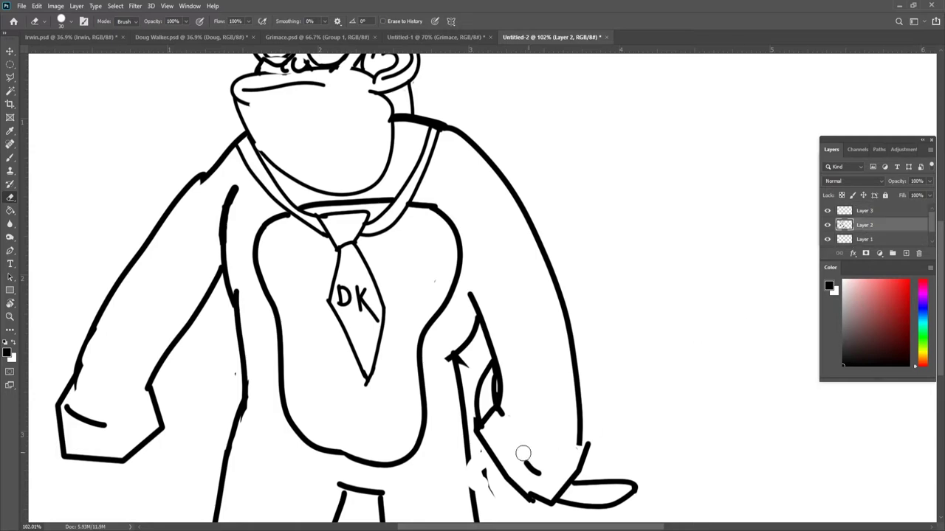
{"action": "key", "text": "b"}
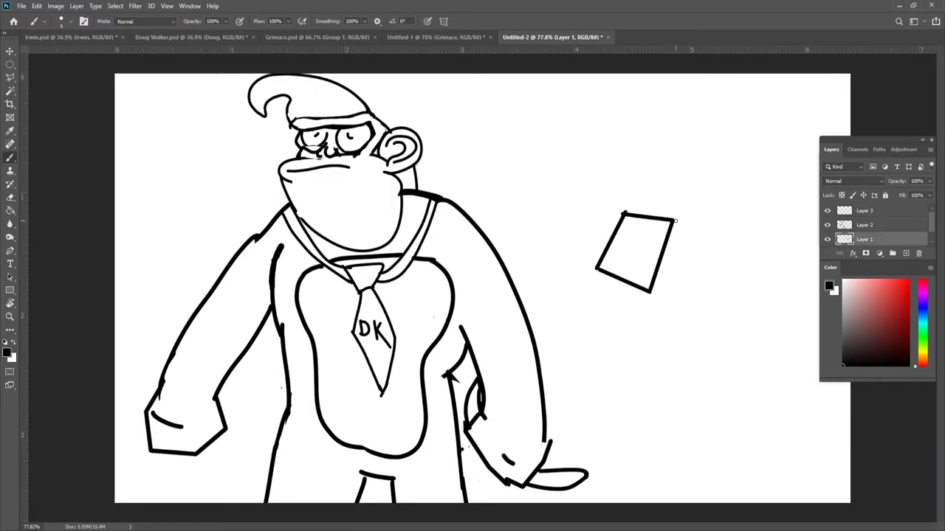
{"action": "mouse_move", "coordinate": [675, 220]}
{"action": "left_mouse_down"}
{"action": "mouse_move", "coordinate": [658, 105]}
{"action": "mouse_move", "coordinate": [621, 103]}
{"action": "mouse_move", "coordinate": [614, 208]}
{"action": "left_mouse_up"}
{"action": "key", "text": "ctrl+z"}
{"action": "key", "text": "ctrl+z"}
{"action": "key", "text": "ctrl+z"}
{"action": "key", "text": "ctrl+z"}
{"action": "key", "text": "ctrl+z"}
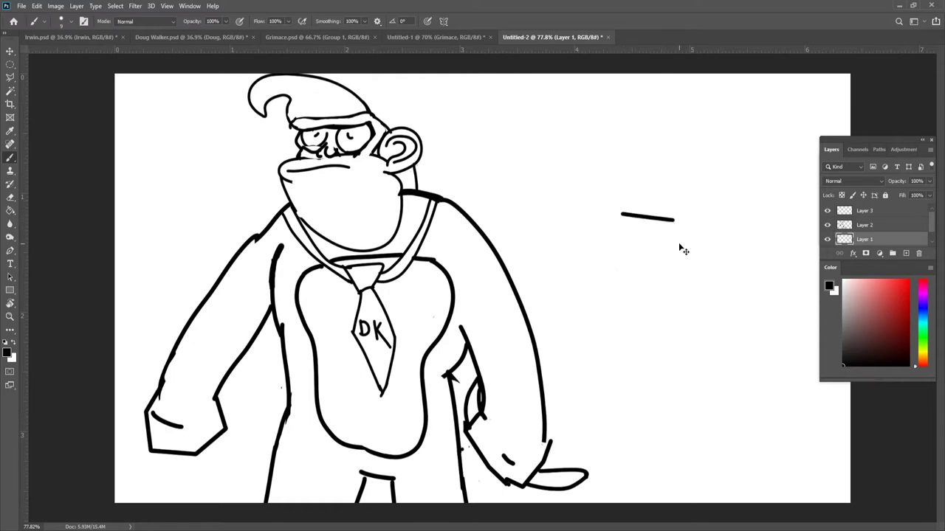
Draw a slanted grave slab with straight edges and an arched headstone in the empty area beside the character on Layer 1
{"action": "left_click", "coordinate": [792, 218], "text": "shift"}
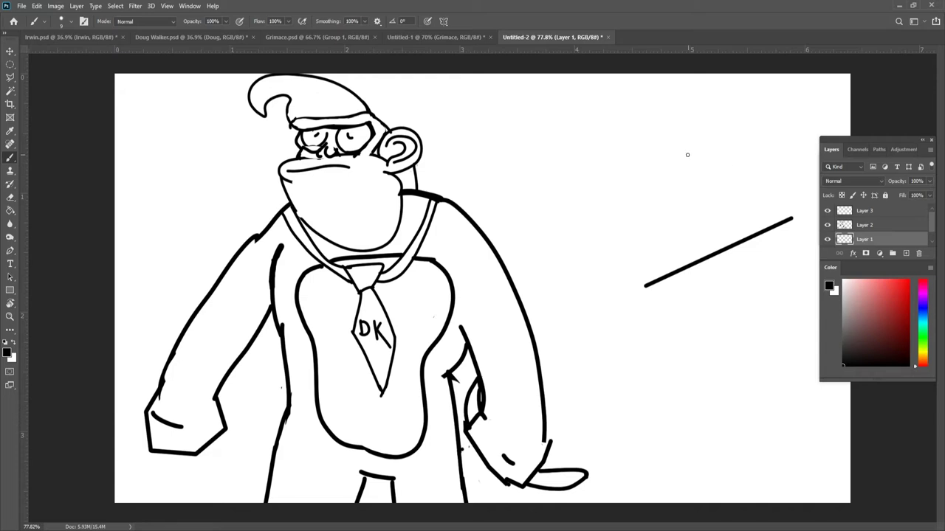
{"action": "left_click", "coordinate": [681, 151], "text": "shift"}
{"action": "key", "text": "ctrl+z"}
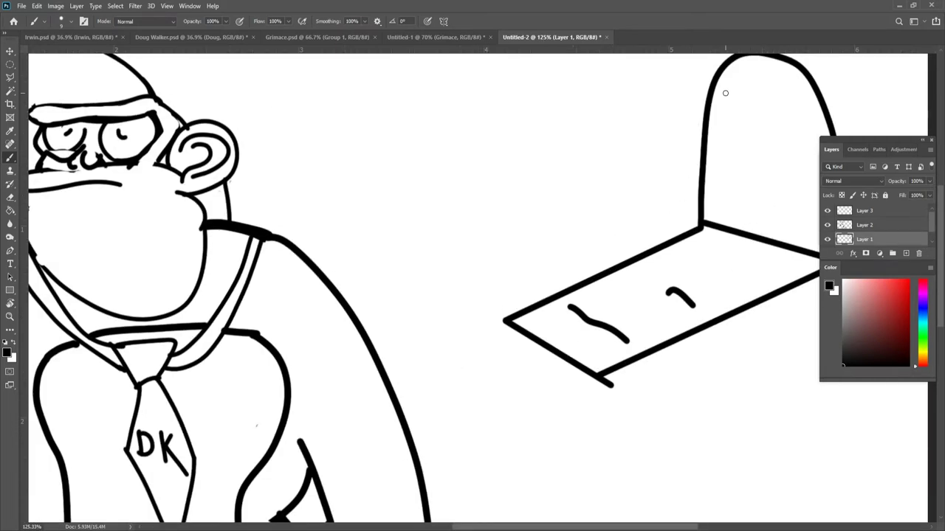
{"action": "mouse_move", "coordinate": [725, 90]}
{"action": "left_mouse_down"}
{"action": "mouse_move", "coordinate": [720, 138]}
{"action": "mouse_move", "coordinate": [724, 61]}
{"action": "mouse_move", "coordinate": [758, 80]}
{"action": "mouse_move", "coordinate": [730, 103]}
{"action": "mouse_move", "coordinate": [731, 126]}
{"action": "mouse_move", "coordinate": [767, 186]}
{"action": "mouse_move", "coordinate": [772, 138]}
{"action": "mouse_move", "coordinate": [768, 161]}
{"action": "left_mouse_up"}
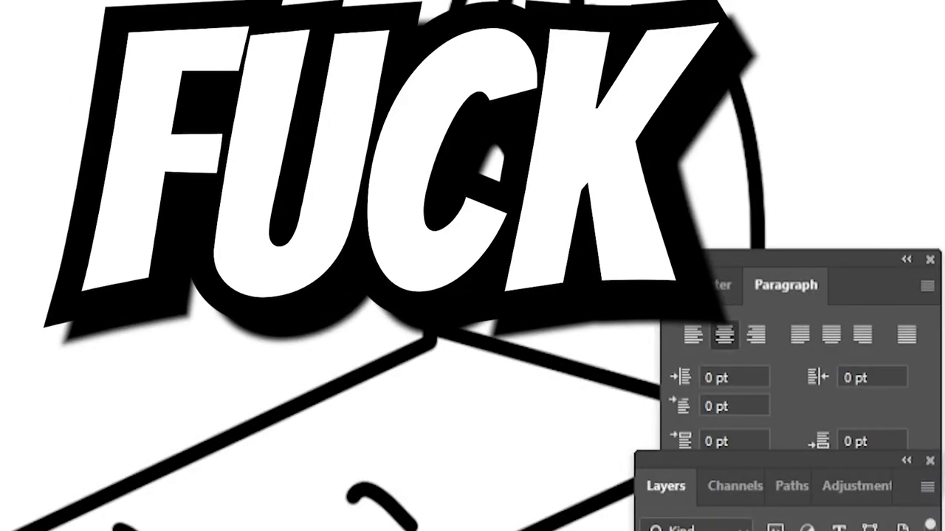
{"action": "key", "text": "ctrl+z"}
{"action": "key", "text": "ctrl+z"}
{"action": "key", "text": "ctrl+z"}
{"action": "key", "text": "ctrl+z"}
{"action": "key", "text": "ctrl+z"}
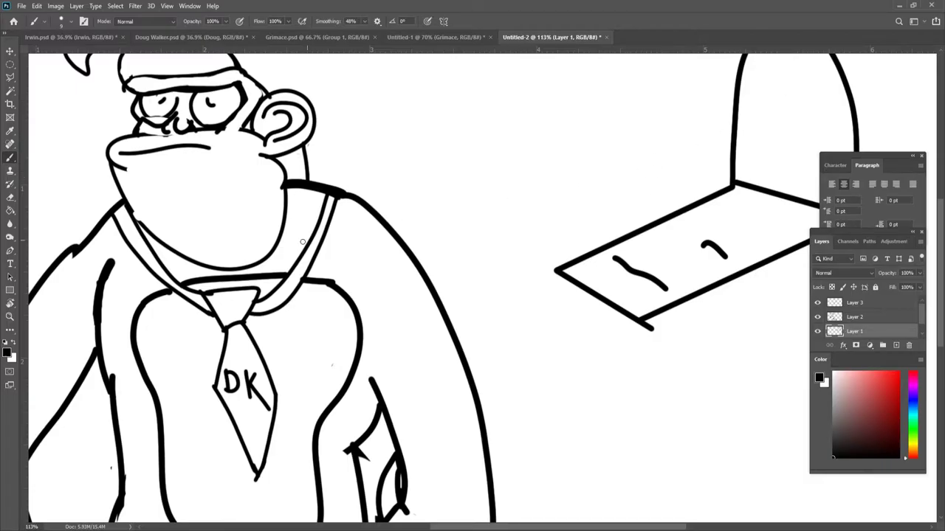
Choose a handwriting-style font for the Type tool and add the texts "R.i.p" and "Diddy Kong" on the headstone
{"action": "key", "text": "t"}
{"action": "key", "text": "Down"}
{"action": "key", "text": "Down"}
{"action": "key", "text": "Down"}
{"action": "key", "text": "Down"}
{"action": "key", "text": "Down"}
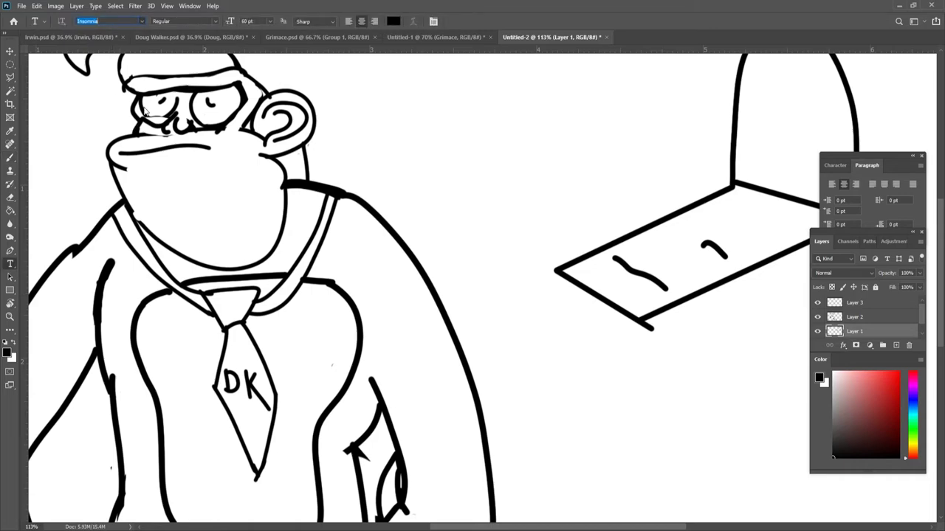
{"action": "key", "text": "Down"}
{"action": "key", "text": "Down"}
{"action": "key", "text": "Up"}
{"action": "key", "text": "Return"}
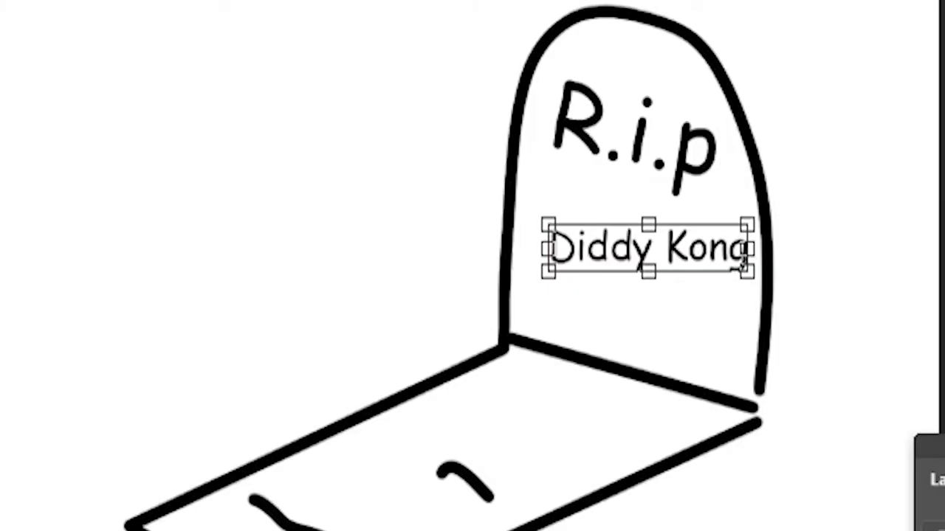
Brush the wrist's edge, thumb and first knobbed finger of a hand rising from the grave slab on Layer 1
{"action": "scroll", "coordinate": [615, 274], "scroll_direction": "down", "scroll_amount": 4}
{"action": "scroll", "coordinate": [616, 274], "scroll_direction": "up", "scroll_amount": 4}
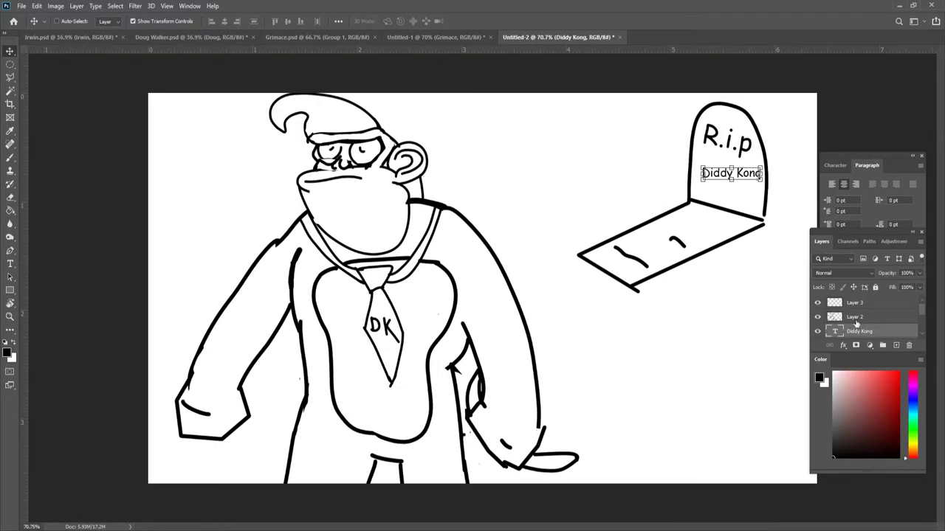
{"action": "left_click", "coordinate": [856, 321]}
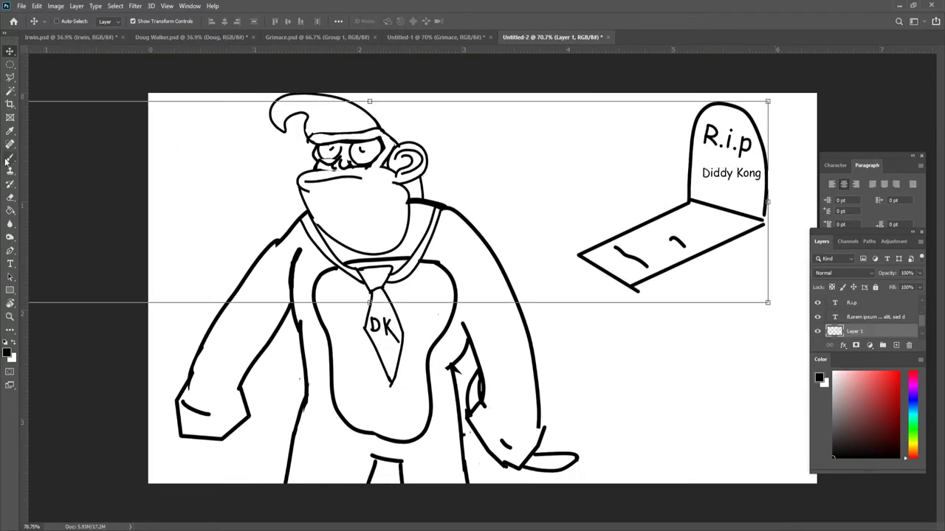
{"action": "left_click", "coordinate": [10, 158]}
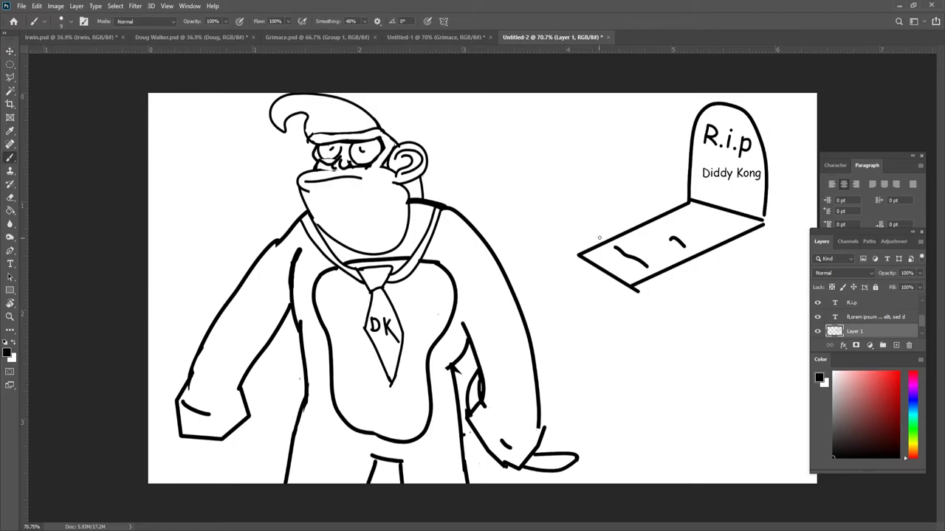
{"action": "left_click_drag", "start_coordinate": [634, 196], "coordinate": [627, 143]}
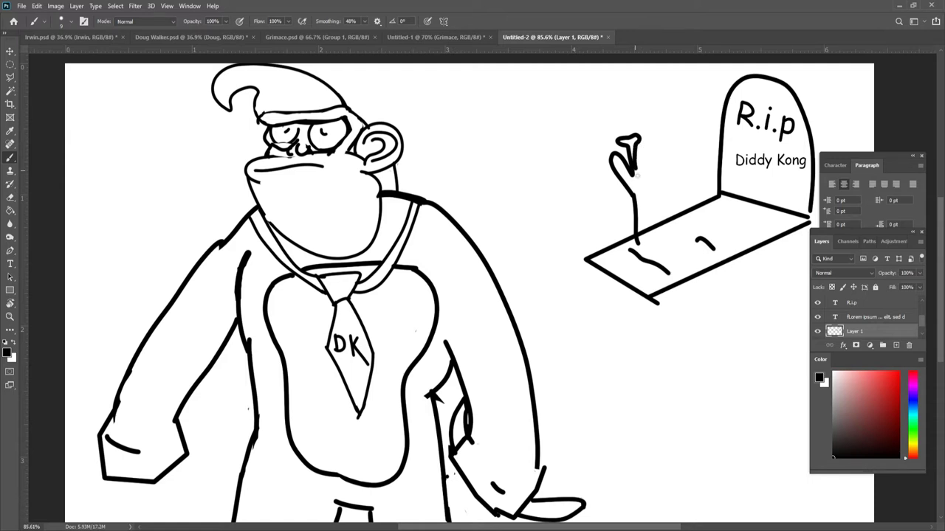
{"action": "scroll", "coordinate": [636, 174], "scroll_direction": "up", "scroll_amount": 2}
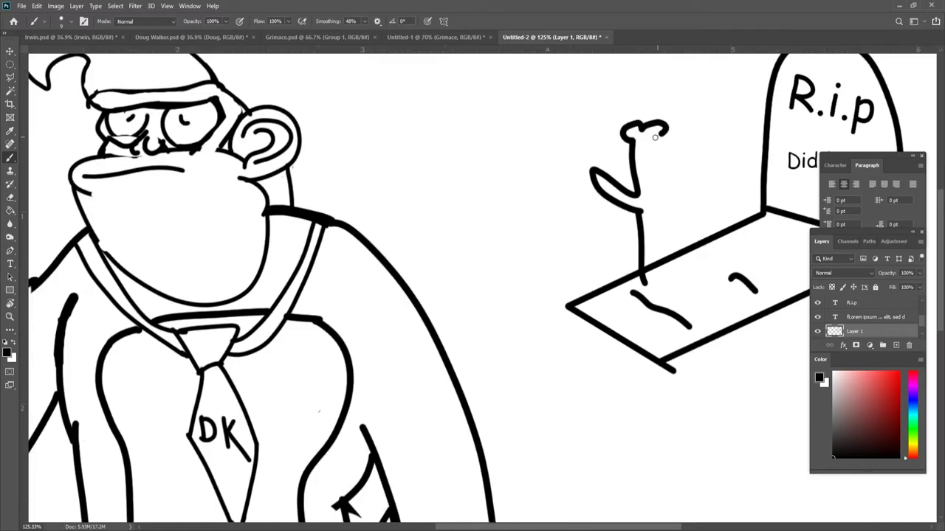
{"action": "mouse_move", "coordinate": [643, 140]}
{"action": "left_mouse_down"}
{"action": "mouse_move", "coordinate": [650, 193]}
{"action": "mouse_move", "coordinate": [674, 135]}
{"action": "left_mouse_up"}
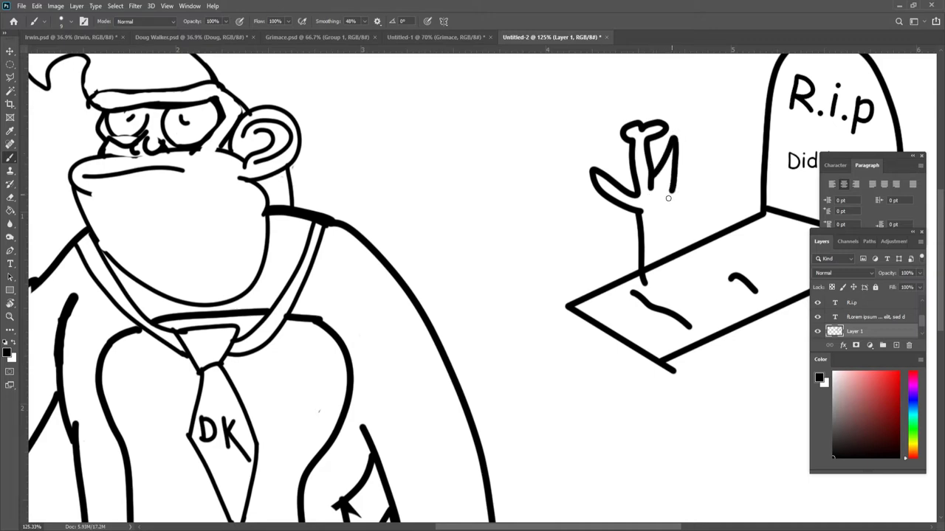
Undo the upright second finger and redraw it slanted outward, adding the little finger and the wrist's other edge
{"action": "key", "text": "ctrl+z"}
{"action": "mouse_move", "coordinate": [653, 182]}
{"action": "left_mouse_down"}
{"action": "mouse_move", "coordinate": [683, 133]}
{"action": "mouse_move", "coordinate": [671, 175]}
{"action": "left_mouse_up"}
{"action": "key", "text": "ctrl+z"}
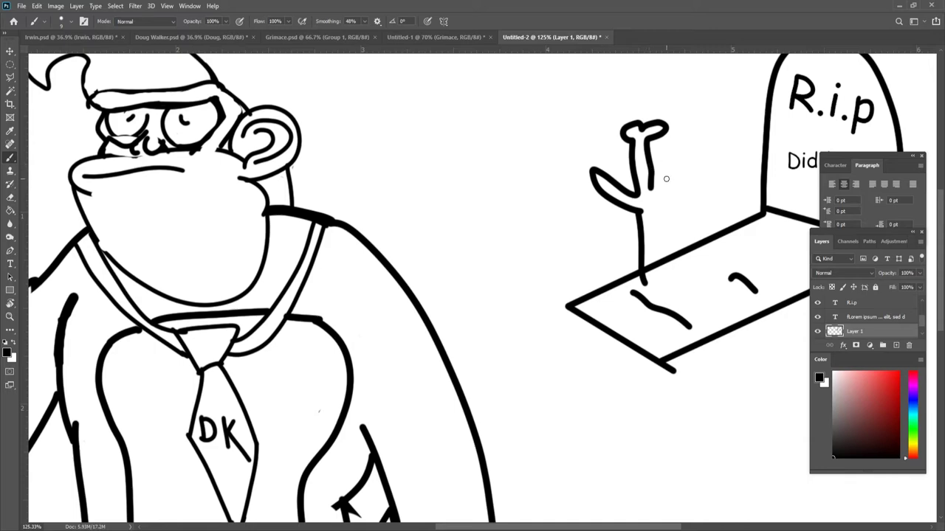
{"action": "mouse_move", "coordinate": [656, 171]}
{"action": "left_mouse_down"}
{"action": "mouse_move", "coordinate": [672, 154]}
{"action": "mouse_move", "coordinate": [665, 204]}
{"action": "mouse_move", "coordinate": [674, 134]}
{"action": "mouse_move", "coordinate": [659, 189]}
{"action": "left_mouse_up"}
{"action": "key", "text": "ctrl+z"}
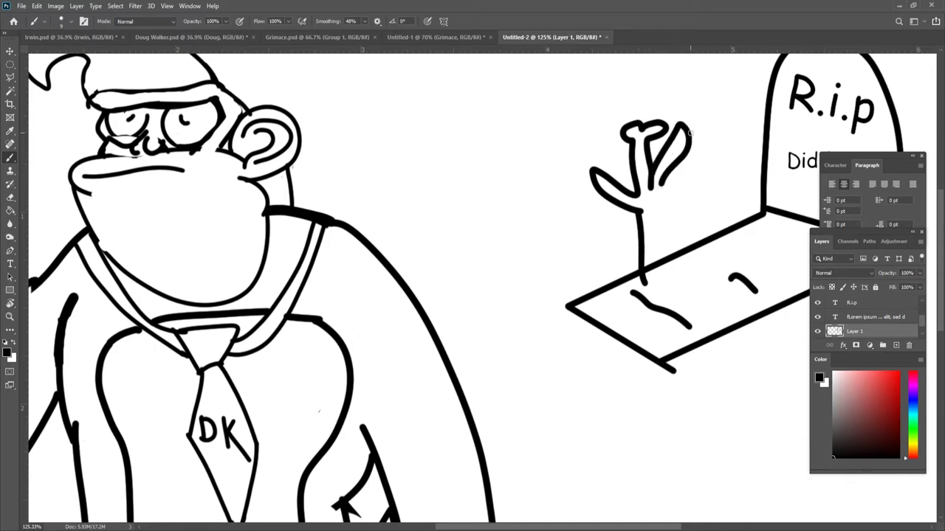
{"action": "mouse_move", "coordinate": [685, 166]}
{"action": "left_mouse_down"}
{"action": "mouse_move", "coordinate": [686, 283]}
{"action": "mouse_move", "coordinate": [660, 272]}
{"action": "mouse_move", "coordinate": [664, 294]}
{"action": "mouse_move", "coordinate": [662, 266]}
{"action": "mouse_move", "coordinate": [671, 271]}
{"action": "mouse_move", "coordinate": [670, 284]}
{"action": "mouse_move", "coordinate": [652, 285]}
{"action": "mouse_move", "coordinate": [645, 267]}
{"action": "mouse_move", "coordinate": [654, 297]}
{"action": "mouse_move", "coordinate": [661, 286]}
{"action": "mouse_move", "coordinate": [674, 297]}
{"action": "mouse_move", "coordinate": [697, 286]}
{"action": "left_mouse_up"}
Erase the slab line crossing the wrist and draw a wavy base line where the hand leaves the slab
{"action": "scroll", "coordinate": [684, 279], "scroll_direction": "up", "scroll_amount": 1}
{"action": "key", "text": "e"}
{"action": "scroll", "coordinate": [665, 276], "scroll_direction": "up", "scroll_amount": 3}
{"action": "scroll", "coordinate": [646, 271], "scroll_direction": "down", "scroll_amount": 2}
{"action": "key", "text": "b"}
{"action": "scroll", "coordinate": [646, 281], "scroll_direction": "up", "scroll_amount": 1}
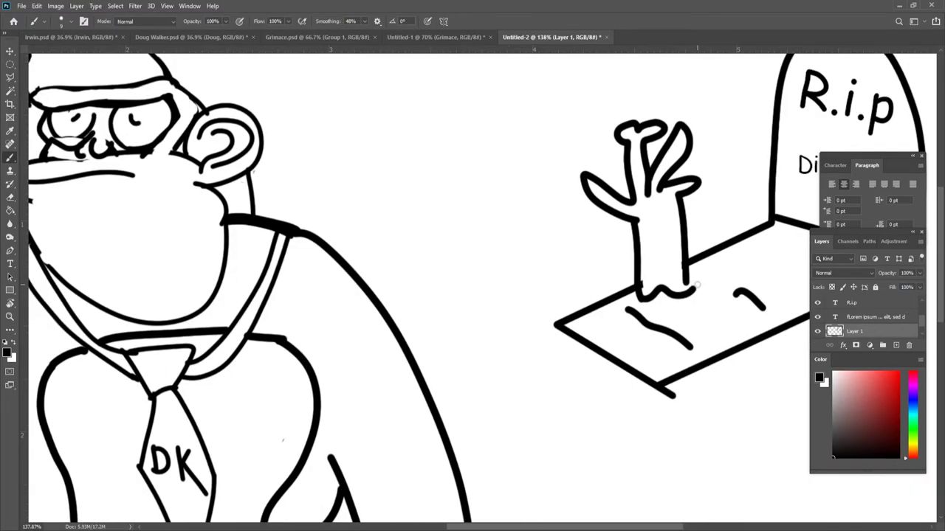
Undo the wavy base line and redraw it as a jagged edge between both sides of the wrist
{"action": "scroll", "coordinate": [686, 283], "scroll_direction": "down", "scroll_amount": 2}
{"action": "scroll", "coordinate": [684, 283], "scroll_direction": "down", "scroll_amount": 2}
{"action": "scroll", "coordinate": [683, 283], "scroll_direction": "up", "scroll_amount": 4}
{"action": "key", "text": "ctrl+z"}
{"action": "mouse_move", "coordinate": [689, 283]}
{"action": "left_mouse_down"}
{"action": "mouse_move", "coordinate": [667, 296]}
{"action": "mouse_move", "coordinate": [657, 279]}
{"action": "mouse_move", "coordinate": [635, 304]}
{"action": "left_mouse_up"}
{"action": "scroll", "coordinate": [668, 295], "scroll_direction": "down", "scroll_amount": 2}
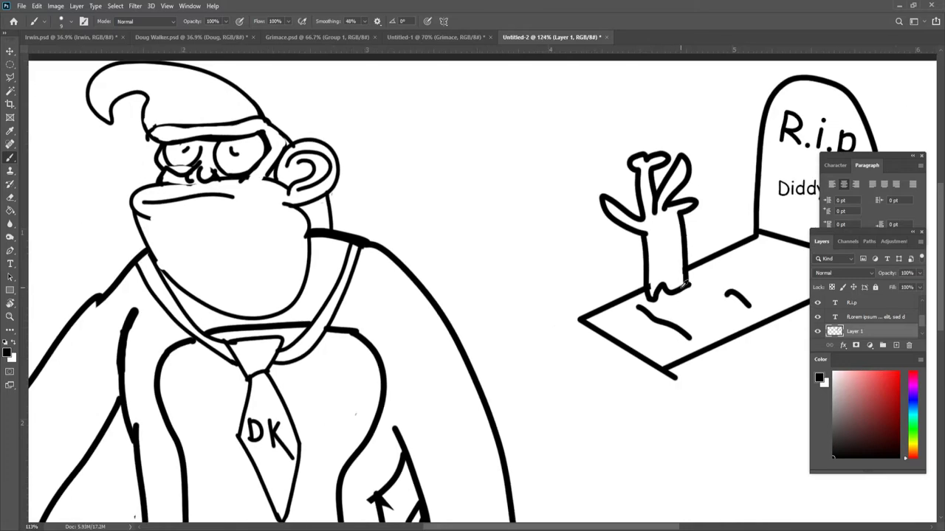
{"action": "scroll", "coordinate": [679, 282], "scroll_direction": "up", "scroll_amount": 2}
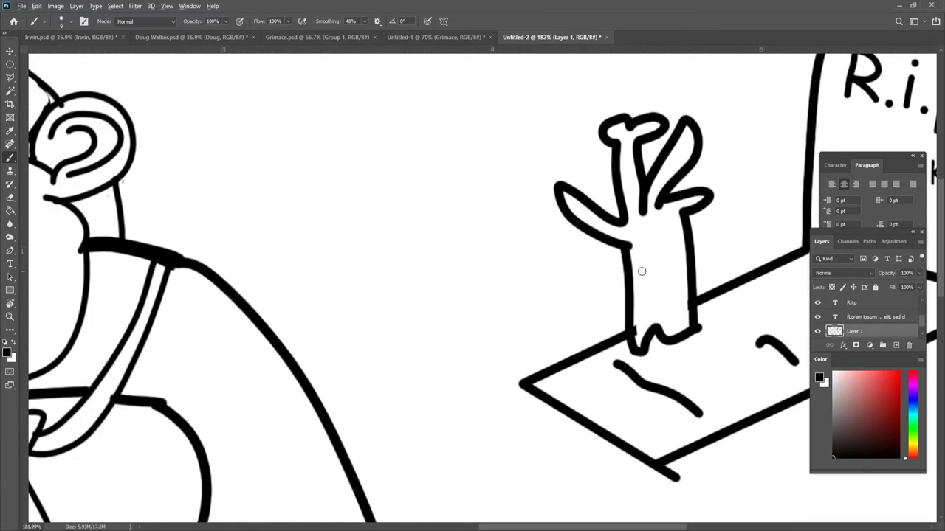
Add short curved dirt marks across the slab's top and trim the overshooting line at its front corner
{"action": "scroll", "coordinate": [701, 273], "scroll_direction": "down", "scroll_amount": 3}
{"action": "key", "text": "e"}
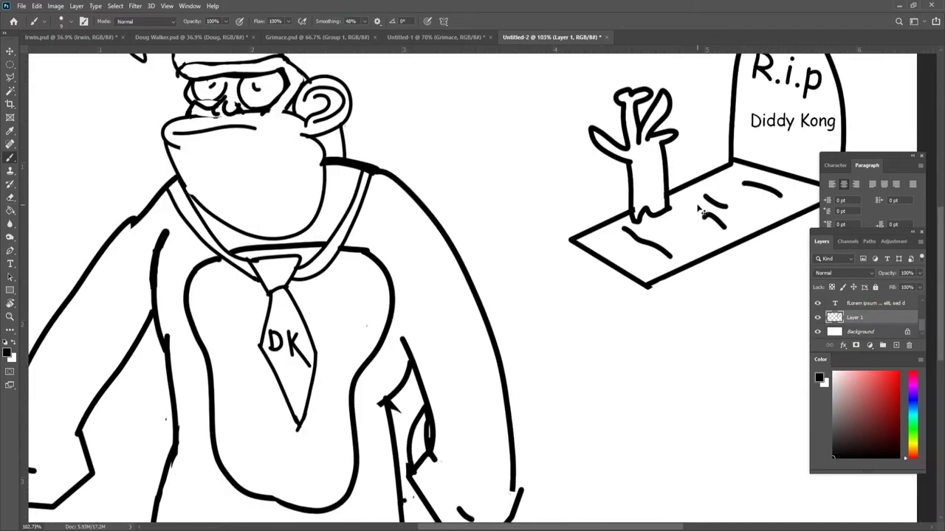
{"action": "scroll", "coordinate": [704, 201], "scroll_direction": "down", "scroll_amount": 6}
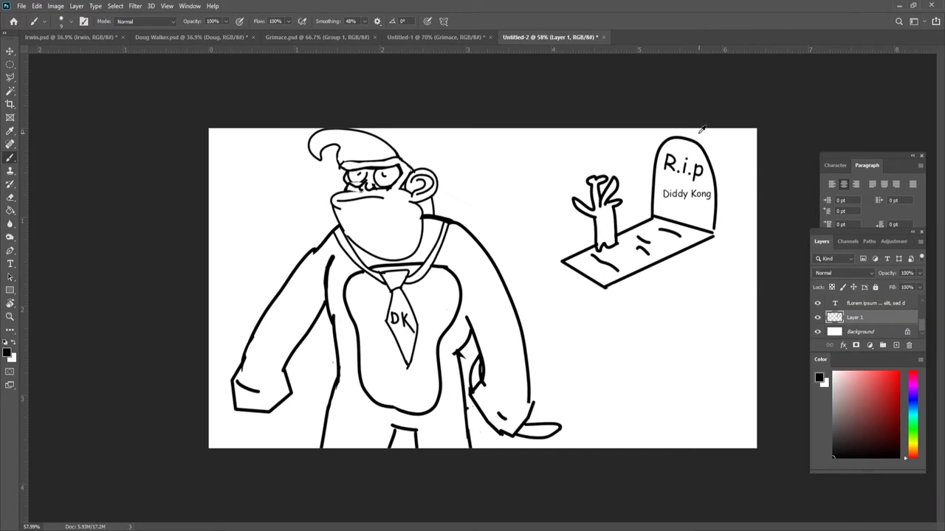
Draw ground lines behind the character on both sides and add a side face that gives the grave slab thickness
{"action": "scroll", "coordinate": [656, 172], "scroll_direction": "up", "scroll_amount": 4}
{"action": "scroll", "coordinate": [590, 192], "scroll_direction": "down", "scroll_amount": 2}
{"action": "scroll", "coordinate": [582, 177], "scroll_direction": "up", "scroll_amount": 2}
{"action": "scroll", "coordinate": [664, 199], "scroll_direction": "down", "scroll_amount": 3}
{"action": "scroll", "coordinate": [686, 206], "scroll_direction": "down", "scroll_amount": 1}
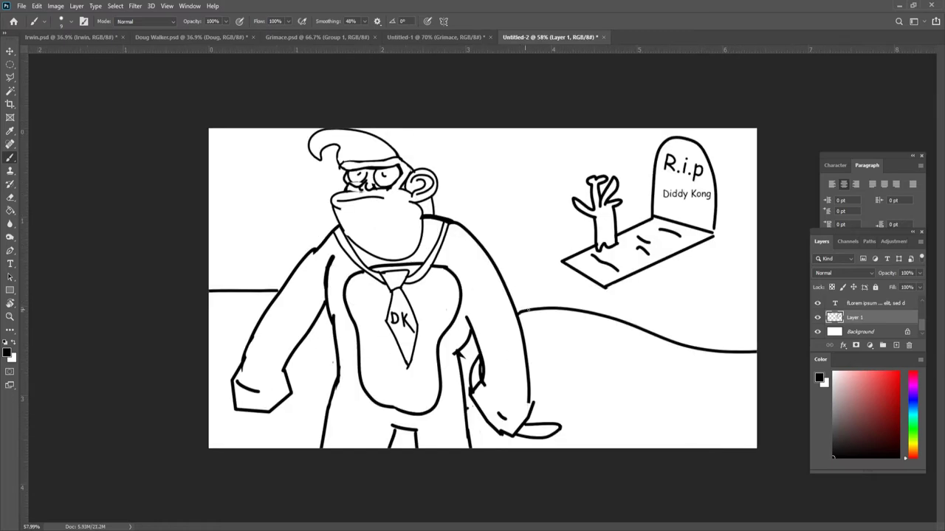
{"action": "scroll", "coordinate": [523, 310], "scroll_direction": "up", "scroll_amount": 1}
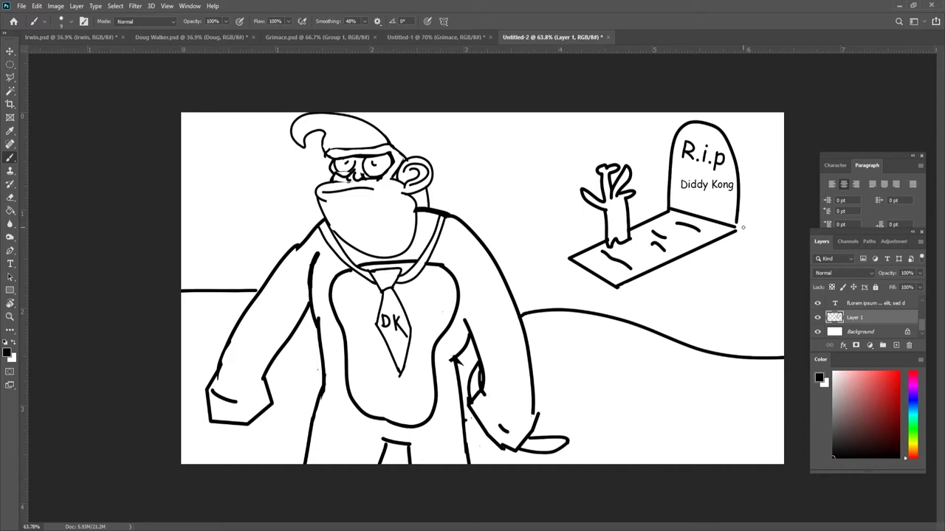
{"action": "scroll", "coordinate": [742, 227], "scroll_direction": "down", "scroll_amount": 1}
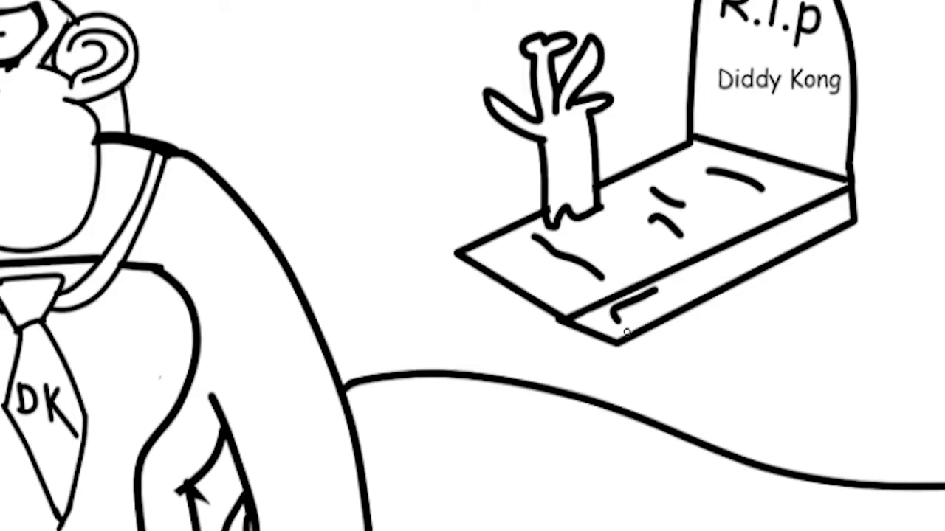
Try inner outline and texture strokes on the slab's side face, undoing each attempt
{"action": "mouse_move", "coordinate": [605, 283]}
{"action": "left_mouse_down"}
{"action": "mouse_move", "coordinate": [682, 252]}
{"action": "mouse_move", "coordinate": [639, 263]}
{"action": "left_mouse_up"}
{"action": "scroll", "coordinate": [637, 261], "scroll_direction": "down", "scroll_amount": 2}
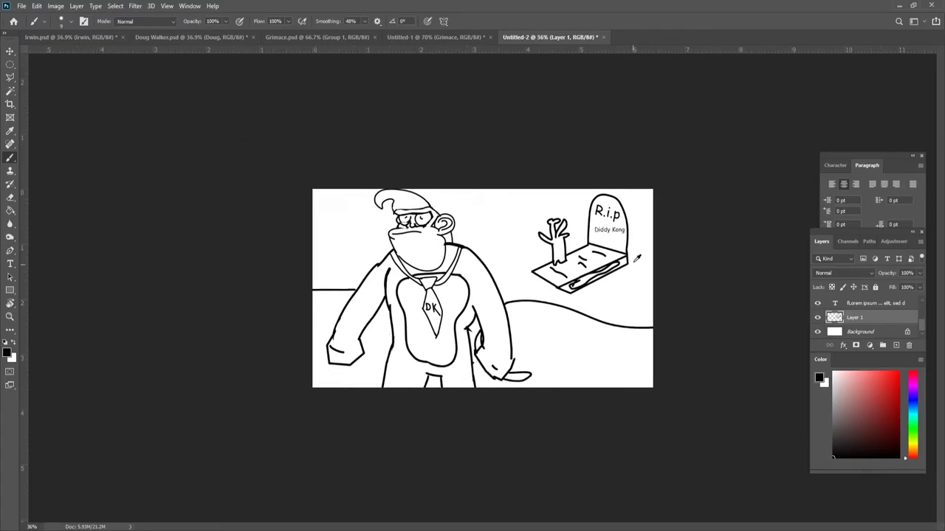
{"action": "scroll", "coordinate": [631, 253], "scroll_direction": "up", "scroll_amount": 4}
{"action": "scroll", "coordinate": [636, 253], "scroll_direction": "down", "scroll_amount": 1}
{"action": "key", "text": "ctrl+z"}
{"action": "scroll", "coordinate": [662, 256], "scroll_direction": "up", "scroll_amount": 3}
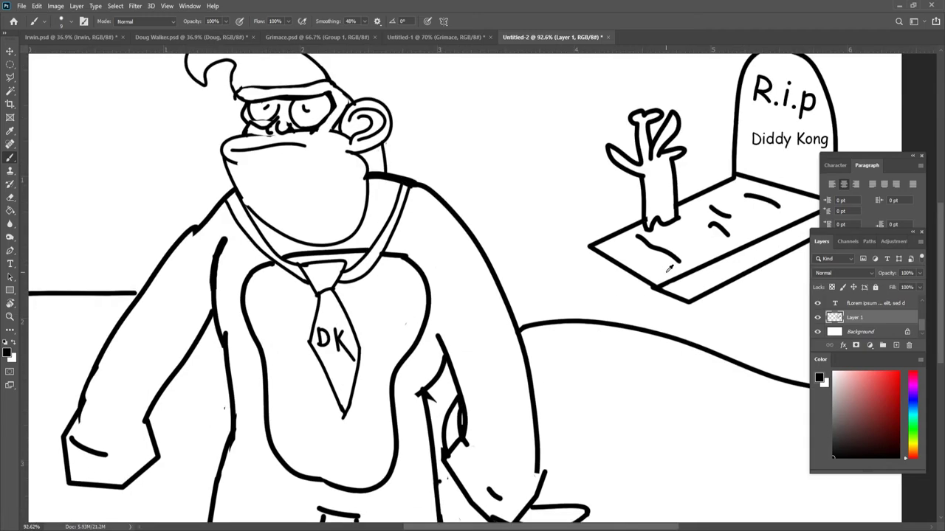
{"action": "left_click_drag", "start_coordinate": [676, 278], "coordinate": [680, 297]}
{"action": "scroll", "coordinate": [690, 274], "scroll_direction": "down", "scroll_amount": 6}
{"action": "scroll", "coordinate": [690, 273], "scroll_direction": "up", "scroll_amount": 6}
{"action": "key", "text": "ctrl+z"}
{"action": "scroll", "coordinate": [690, 274], "scroll_direction": "down", "scroll_amount": 4}
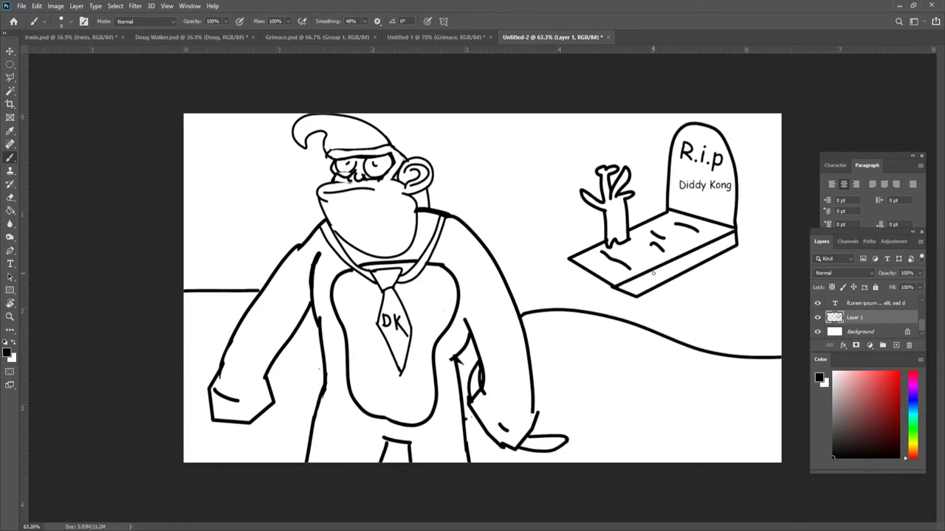
{"action": "mouse_move", "coordinate": [622, 300]}
{"action": "left_mouse_down"}
{"action": "mouse_move", "coordinate": [655, 291]}
{"action": "mouse_move", "coordinate": [658, 274]}
{"action": "left_mouse_up"}
{"action": "key", "text": "ctrl+z"}
Draw a row of rounded stones with small inner marks along the slab's side face, undoing unsuitable strokes
{"action": "scroll", "coordinate": [679, 285], "scroll_direction": "up", "scroll_amount": 4}
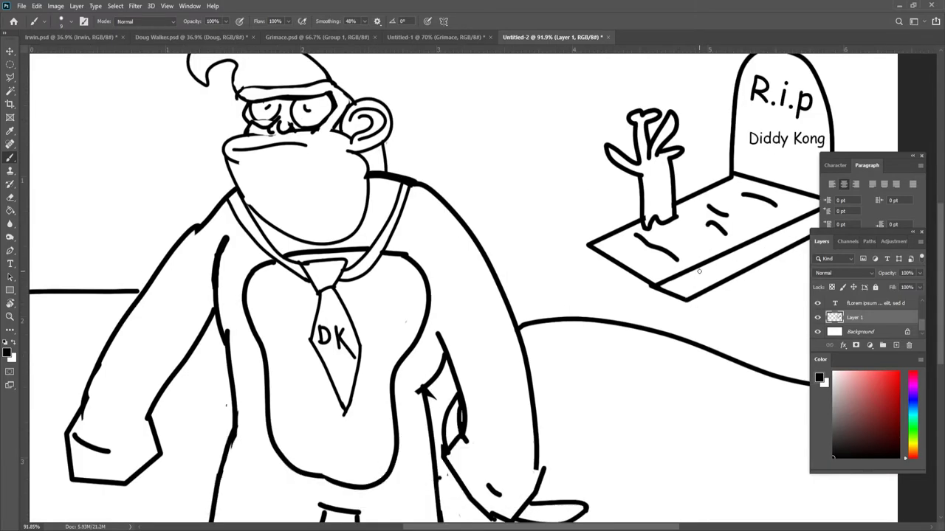
{"action": "scroll", "coordinate": [697, 274], "scroll_direction": "up", "scroll_amount": 3}
{"action": "mouse_move", "coordinate": [693, 265]}
{"action": "left_mouse_down"}
{"action": "mouse_move", "coordinate": [666, 287]}
{"action": "mouse_move", "coordinate": [679, 305]}
{"action": "mouse_move", "coordinate": [705, 284]}
{"action": "mouse_move", "coordinate": [710, 264]}
{"action": "mouse_move", "coordinate": [684, 257]}
{"action": "mouse_move", "coordinate": [718, 285]}
{"action": "mouse_move", "coordinate": [755, 275]}
{"action": "mouse_move", "coordinate": [738, 245]}
{"action": "mouse_move", "coordinate": [738, 265]}
{"action": "mouse_move", "coordinate": [714, 270]}
{"action": "mouse_move", "coordinate": [706, 251]}
{"action": "mouse_move", "coordinate": [716, 240]}
{"action": "mouse_move", "coordinate": [737, 241]}
{"action": "mouse_move", "coordinate": [711, 261]}
{"action": "mouse_move", "coordinate": [725, 274]}
{"action": "mouse_move", "coordinate": [740, 262]}
{"action": "mouse_move", "coordinate": [728, 242]}
{"action": "left_mouse_up"}
{"action": "scroll", "coordinate": [700, 258], "scroll_direction": "down", "scroll_amount": 2}
{"action": "key", "text": "ctrl+z"}
{"action": "key", "text": "ctrl+z"}
{"action": "scroll", "coordinate": [737, 239], "scroll_direction": "down", "scroll_amount": 5}
{"action": "scroll", "coordinate": [780, 232], "scroll_direction": "up", "scroll_amount": 7}
{"action": "mouse_move", "coordinate": [731, 242]}
{"action": "left_mouse_down"}
{"action": "mouse_move", "coordinate": [711, 265]}
{"action": "mouse_move", "coordinate": [722, 275]}
{"action": "mouse_move", "coordinate": [728, 234]}
{"action": "left_mouse_up"}
{"action": "scroll", "coordinate": [731, 236], "scroll_direction": "down", "scroll_amount": 3}
{"action": "scroll", "coordinate": [783, 222], "scroll_direction": "down", "scroll_amount": 3}
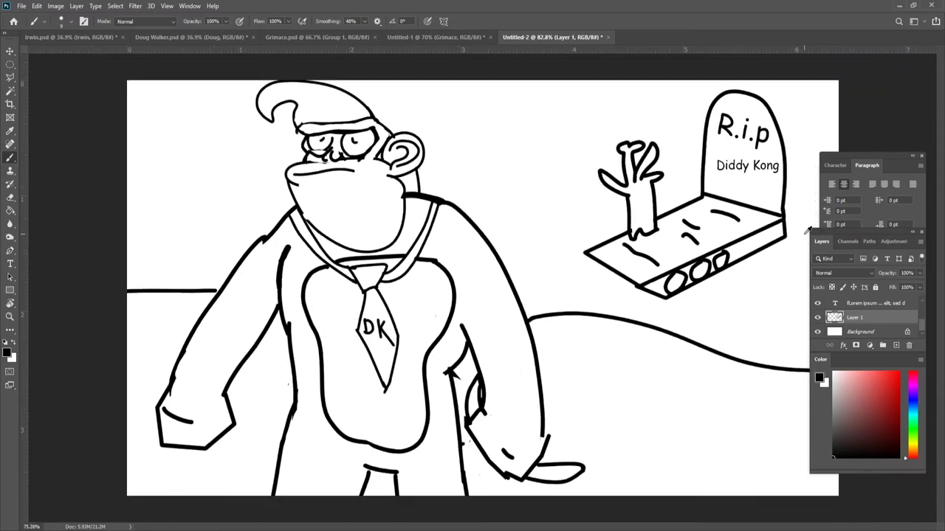
{"action": "scroll", "coordinate": [726, 247], "scroll_direction": "up", "scroll_amount": 2}
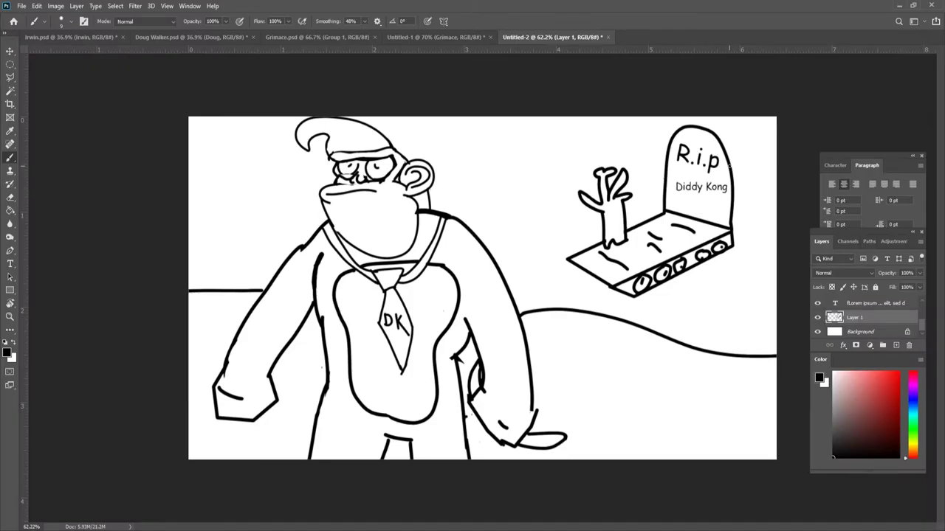
Try drawing an arm holding a gun that reaches out from behind the headstone
{"action": "mouse_move", "coordinate": [635, 140]}
{"action": "left_mouse_down"}
{"action": "mouse_move", "coordinate": [568, 151]}
{"action": "mouse_move", "coordinate": [557, 175]}
{"action": "mouse_move", "coordinate": [540, 178]}
{"action": "left_mouse_up"}
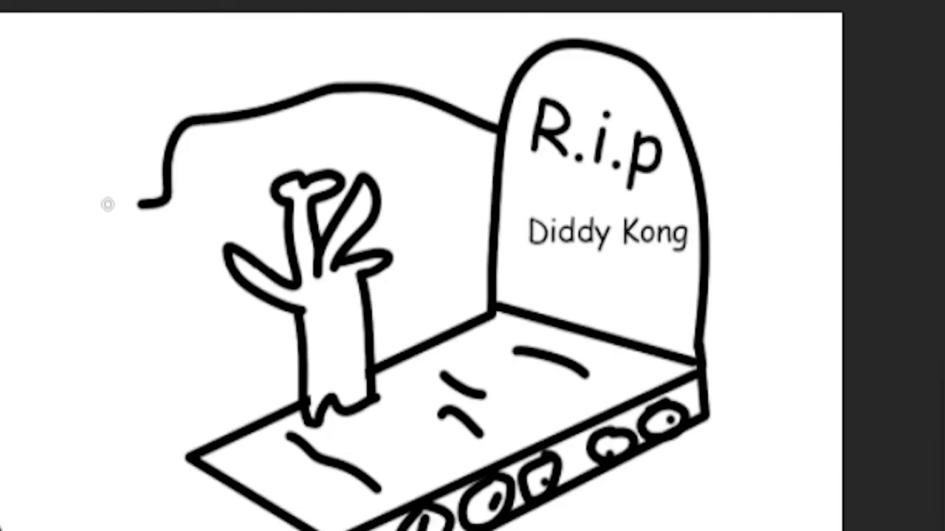
{"action": "left_click_drag", "start_coordinate": [108, 204], "coordinate": [101, 204]}
{"action": "left_click_drag", "start_coordinate": [92, 133], "coordinate": [91, 250]}
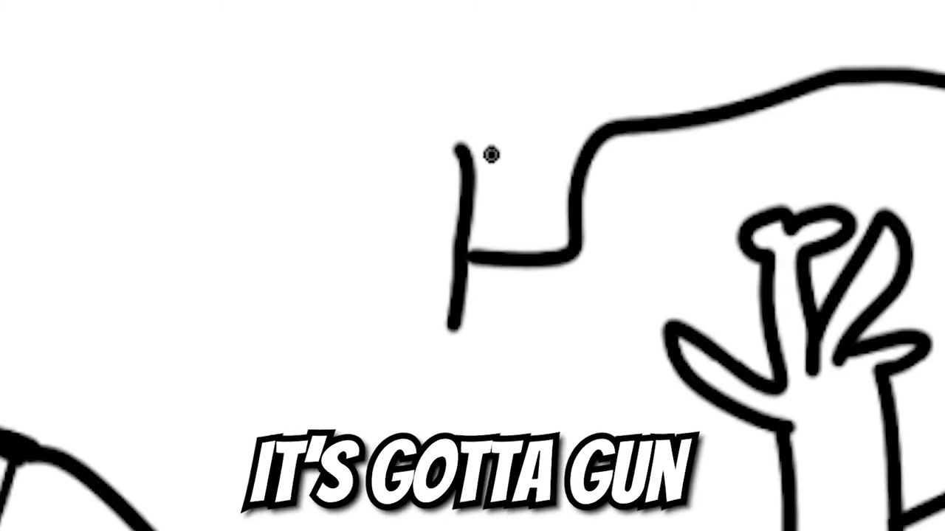
{"action": "left_click_drag", "start_coordinate": [490, 154], "coordinate": [244, 138]}
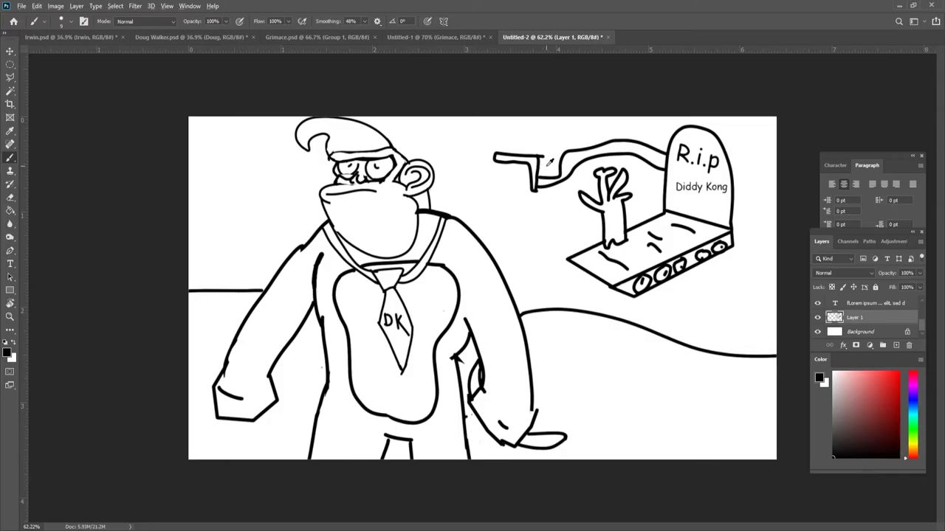
{"action": "scroll", "coordinate": [595, 146], "scroll_direction": "up", "scroll_amount": 5}
{"action": "scroll", "coordinate": [595, 146], "scroll_direction": "down", "scroll_amount": 2}
{"action": "scroll", "coordinate": [595, 145], "scroll_direction": "down", "scroll_amount": 3}
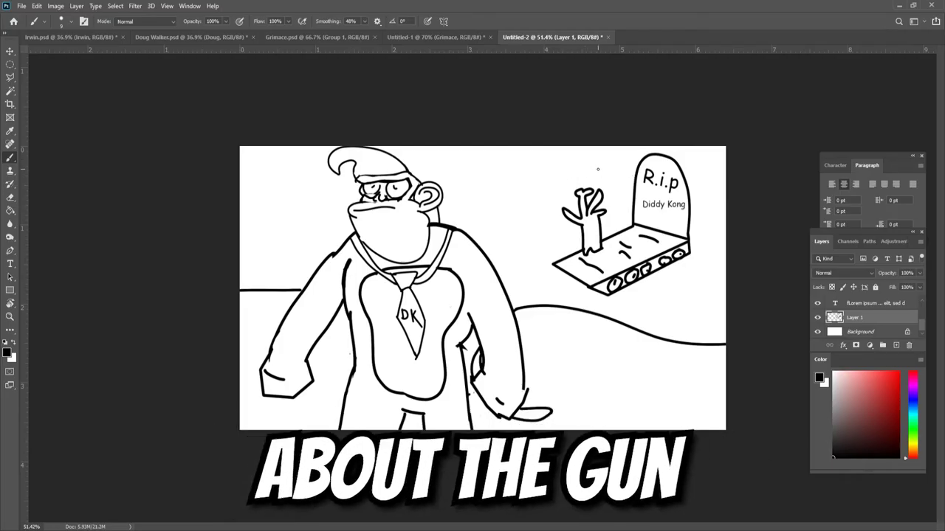
{"action": "scroll", "coordinate": [794, 247], "scroll_direction": "down", "scroll_amount": 2}
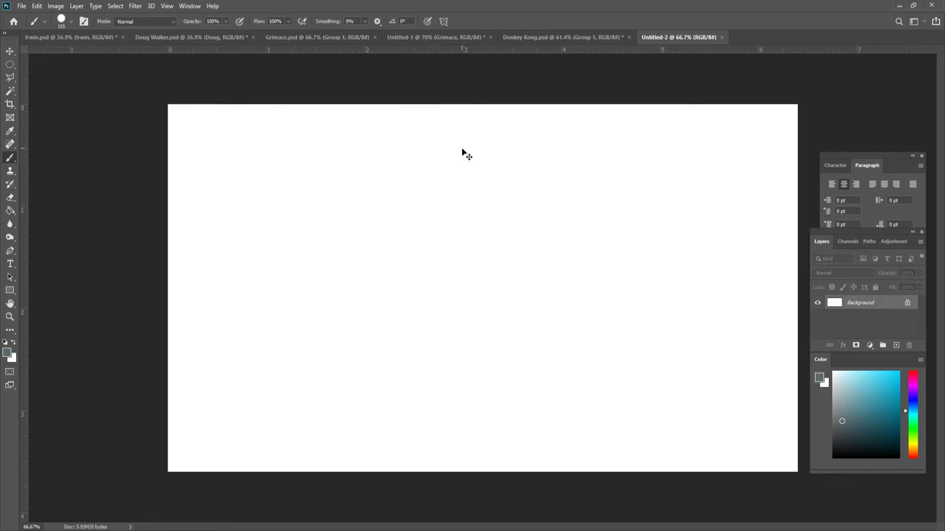
Paste the twin-tailed anime girl reference picture into the new document, shrink it and place it along the canvas's right edge
{"action": "key", "text": "ctrl+v"}
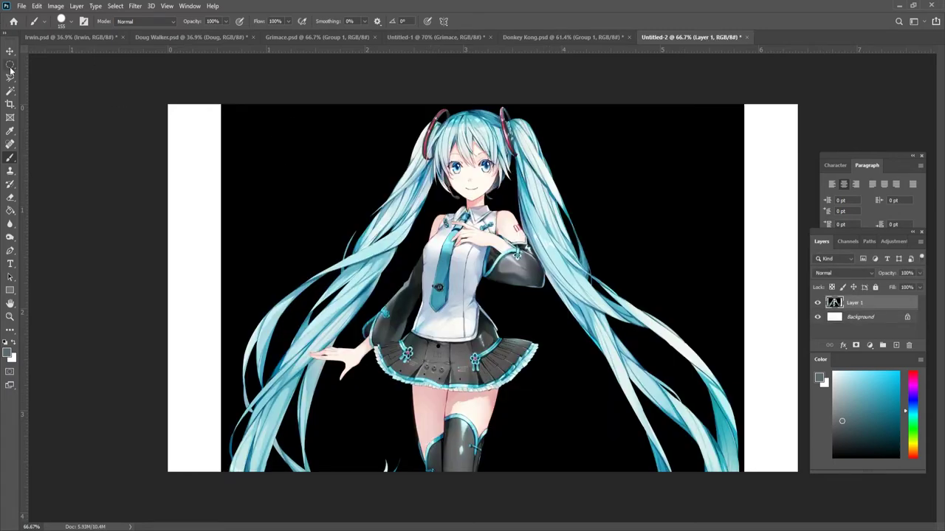
{"action": "left_click", "coordinate": [10, 50]}
{"action": "left_click_drag", "start_coordinate": [221, 104], "coordinate": [661, 179]}
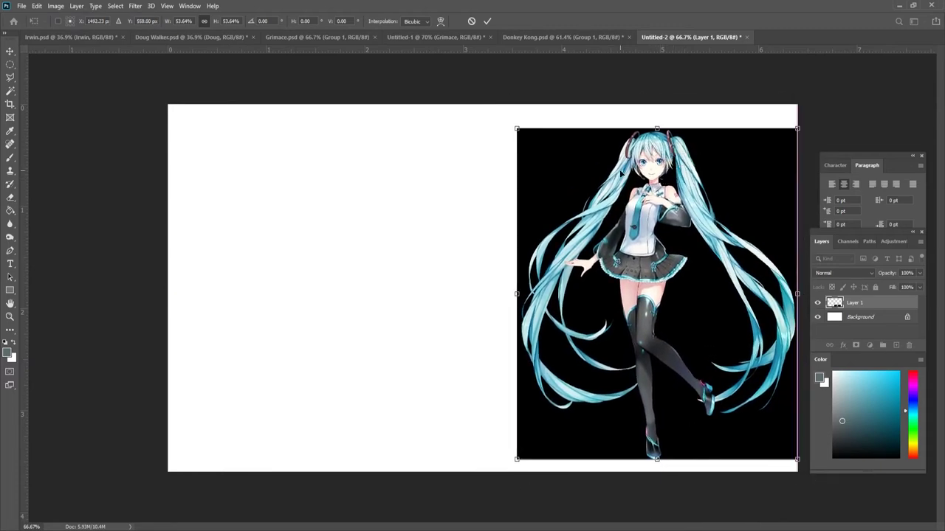
{"action": "left_click_drag", "start_coordinate": [516, 127], "coordinate": [569, 188]}
{"action": "mouse_move", "coordinate": [677, 308]}
{"action": "left_mouse_down"}
{"action": "mouse_move", "coordinate": [677, 264]}
{"action": "mouse_move", "coordinate": [677, 273]}
{"action": "left_mouse_up"}
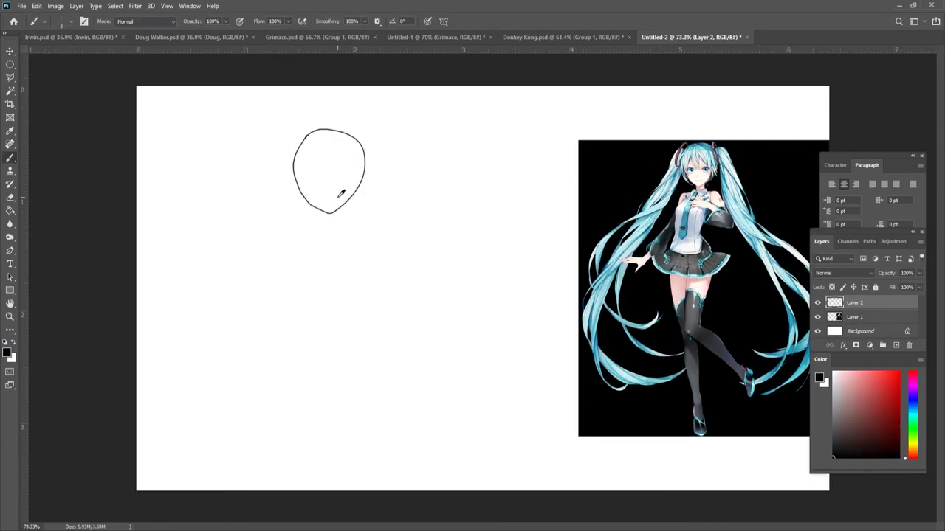
Draw the two bent collar lines extending down from either side of the chin
{"action": "mouse_move", "coordinate": [283, 206]}
{"action": "left_mouse_down"}
{"action": "mouse_move", "coordinate": [241, 234]}
{"action": "mouse_move", "coordinate": [213, 302]}
{"action": "left_mouse_up"}
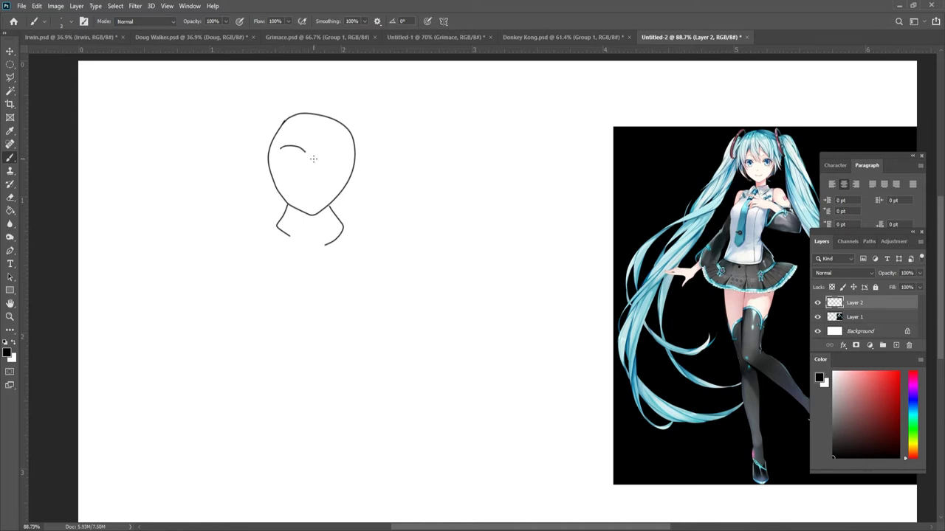
{"action": "scroll", "coordinate": [296, 167], "scroll_direction": "up", "scroll_amount": 2}
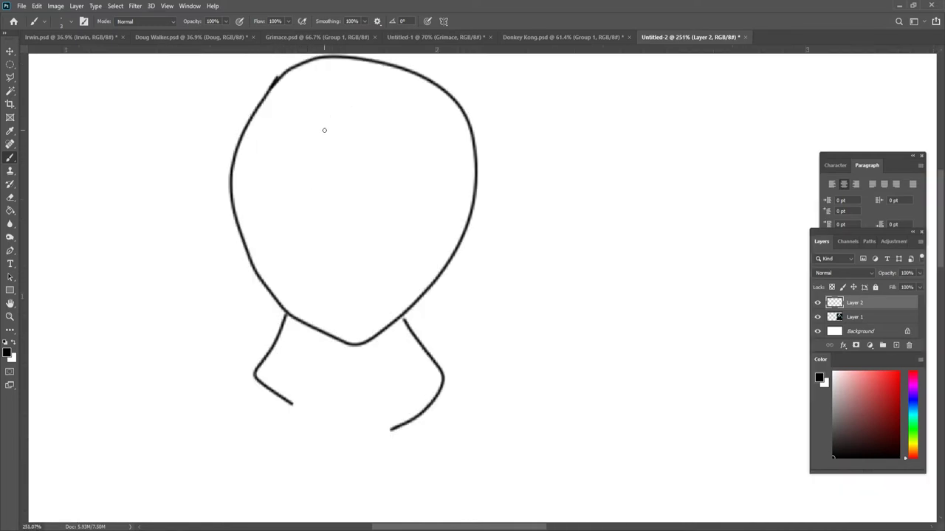
{"action": "scroll", "coordinate": [303, 129], "scroll_direction": "up", "scroll_amount": 2}
Try drawing an upright oval eye on the left half of the face
{"action": "scroll", "coordinate": [300, 117], "scroll_direction": "down", "scroll_amount": 4}
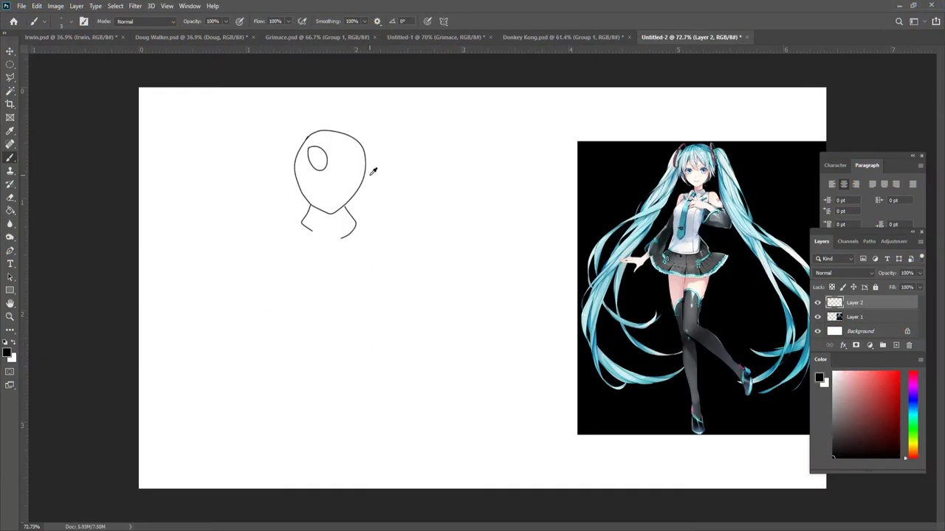
{"action": "scroll", "coordinate": [369, 166], "scroll_direction": "up", "scroll_amount": 1}
{"action": "scroll", "coordinate": [330, 162], "scroll_direction": "up", "scroll_amount": 1}
{"action": "scroll", "coordinate": [301, 154], "scroll_direction": "up", "scroll_amount": 2}
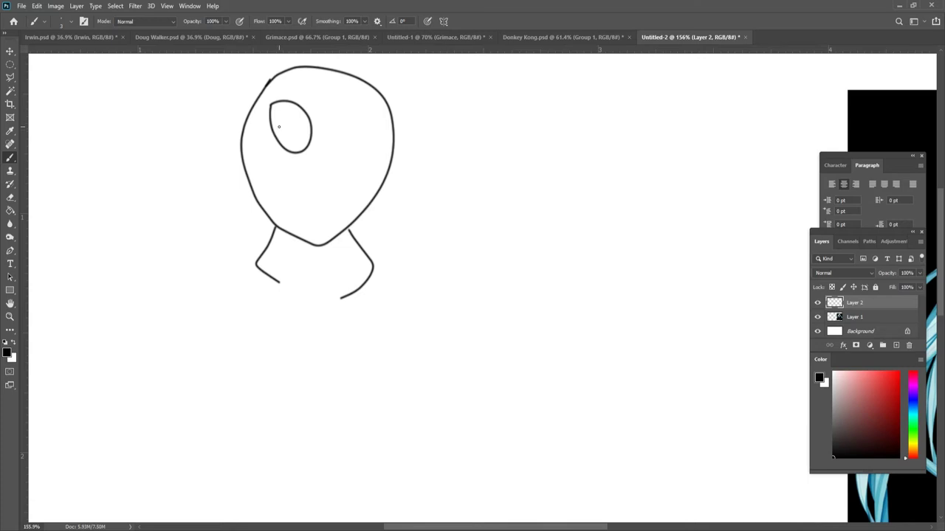
{"action": "scroll", "coordinate": [511, 151], "scroll_direction": "down", "scroll_amount": 3}
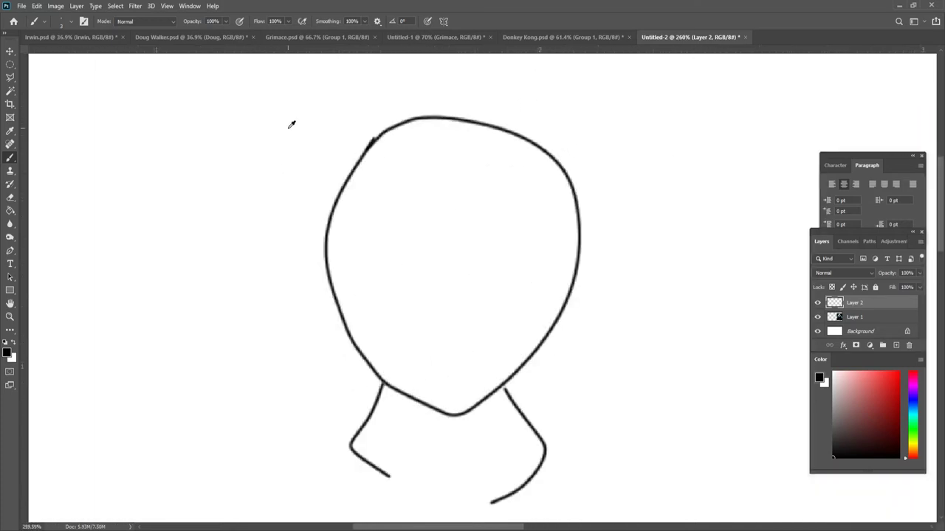
Set brush smoothing to 22% and draw a flattened oval eye with a thick outer lash on the face's left half
{"action": "scroll", "coordinate": [291, 122], "scroll_direction": "up", "scroll_amount": 2}
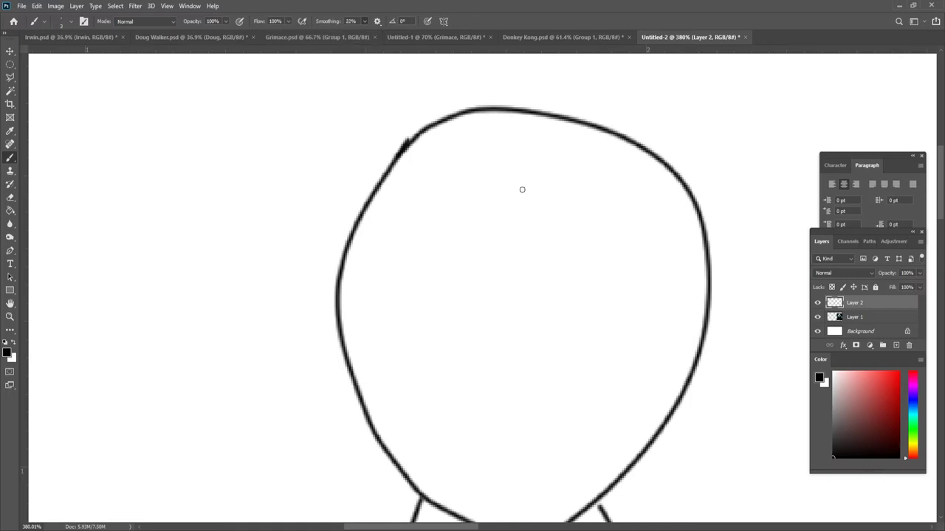
{"action": "mouse_move", "coordinate": [406, 218]}
{"action": "left_mouse_down"}
{"action": "mouse_move", "coordinate": [442, 211]}
{"action": "mouse_move", "coordinate": [416, 270]}
{"action": "mouse_move", "coordinate": [496, 264]}
{"action": "mouse_move", "coordinate": [496, 214]}
{"action": "mouse_move", "coordinate": [431, 207]}
{"action": "mouse_move", "coordinate": [464, 254]}
{"action": "mouse_move", "coordinate": [449, 227]}
{"action": "left_mouse_up"}
{"action": "key", "text": "ctrl+z"}
{"action": "scroll", "coordinate": [482, 238], "scroll_direction": "up", "scroll_amount": 2}
{"action": "key", "text": "ctrl+z"}
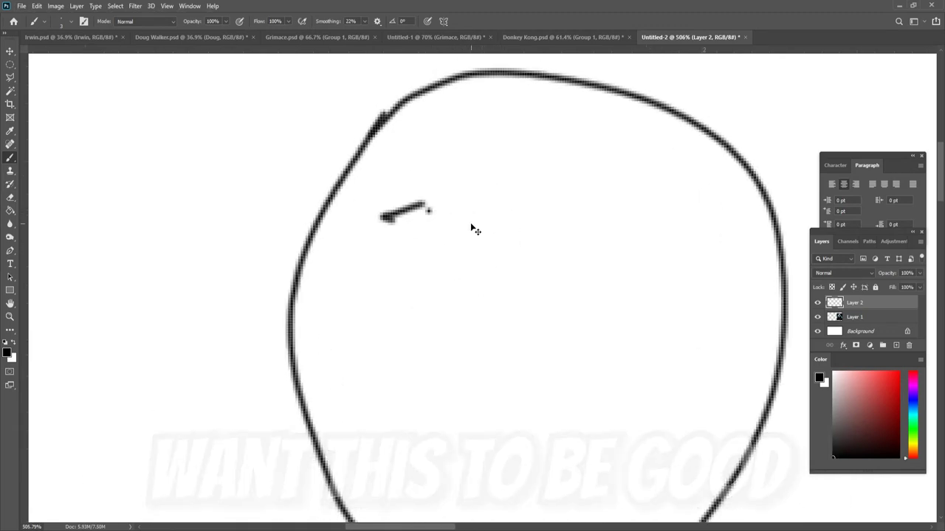
{"action": "key", "text": "ctrl+z"}
{"action": "mouse_move", "coordinate": [450, 195]}
{"action": "left_mouse_down"}
{"action": "mouse_move", "coordinate": [403, 216]}
{"action": "mouse_move", "coordinate": [425, 218]}
{"action": "mouse_move", "coordinate": [440, 198]}
{"action": "mouse_move", "coordinate": [409, 217]}
{"action": "mouse_move", "coordinate": [446, 200]}
{"action": "mouse_move", "coordinate": [422, 222]}
{"action": "mouse_move", "coordinate": [437, 261]}
{"action": "mouse_move", "coordinate": [469, 274]}
{"action": "mouse_move", "coordinate": [509, 268]}
{"action": "mouse_move", "coordinate": [541, 245]}
{"action": "mouse_move", "coordinate": [533, 198]}
{"action": "mouse_move", "coordinate": [511, 185]}
{"action": "mouse_move", "coordinate": [434, 206]}
{"action": "left_mouse_up"}
{"action": "scroll", "coordinate": [462, 205], "scroll_direction": "down", "scroll_amount": 10}
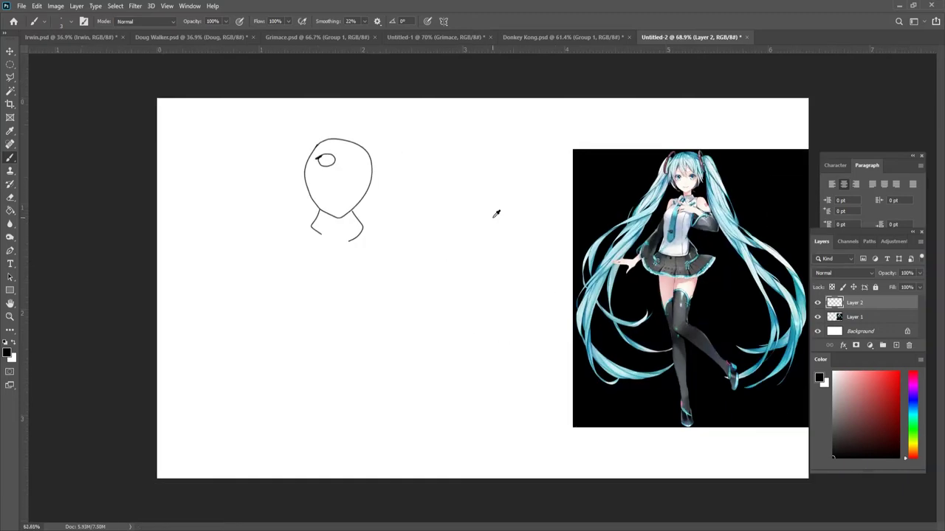
Add the iris and slit pupil, then draw the second eye and a long hooked nose, erasing the head outline crossing the nose
{"action": "scroll", "coordinate": [420, 191], "scroll_direction": "up", "scroll_amount": 5}
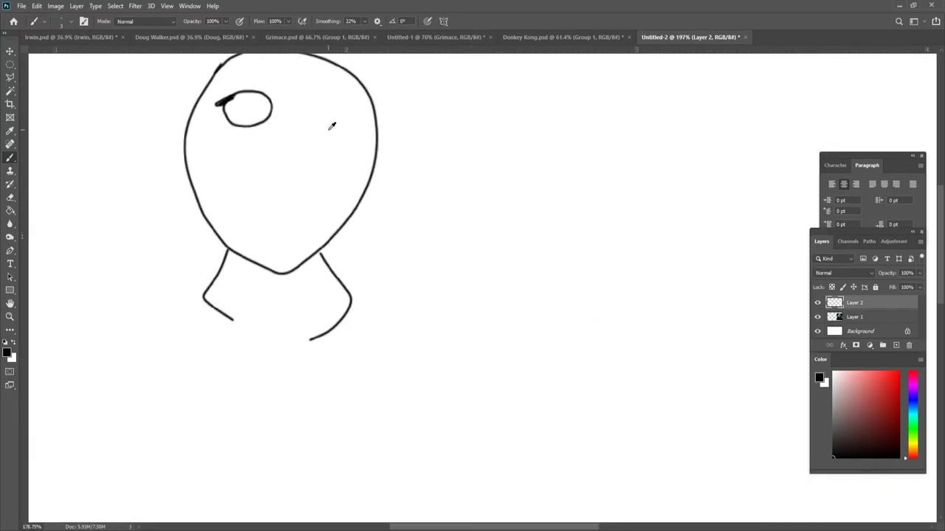
{"action": "scroll", "coordinate": [347, 127], "scroll_direction": "down", "scroll_amount": 2}
{"action": "scroll", "coordinate": [296, 118], "scroll_direction": "up", "scroll_amount": 4}
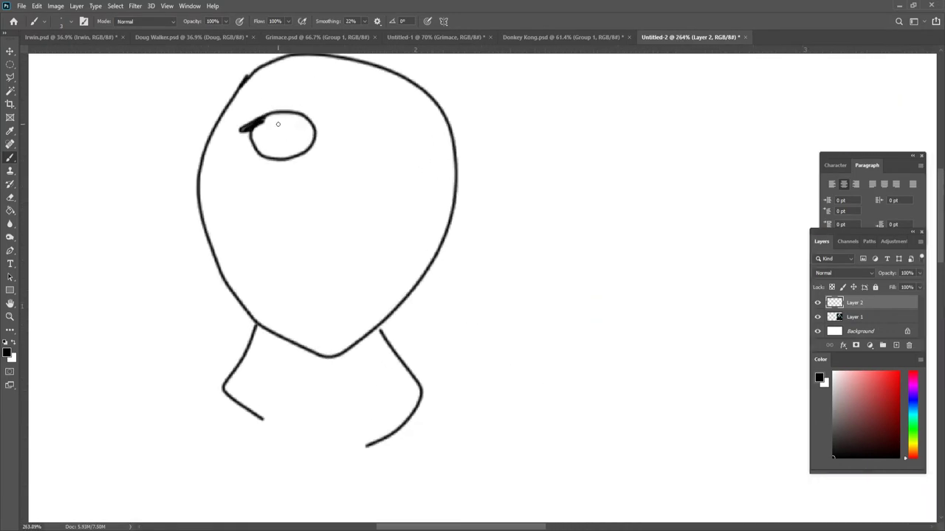
{"action": "mouse_move", "coordinate": [275, 118]}
{"action": "left_mouse_down"}
{"action": "mouse_move", "coordinate": [264, 139]}
{"action": "mouse_move", "coordinate": [283, 158]}
{"action": "left_mouse_up"}
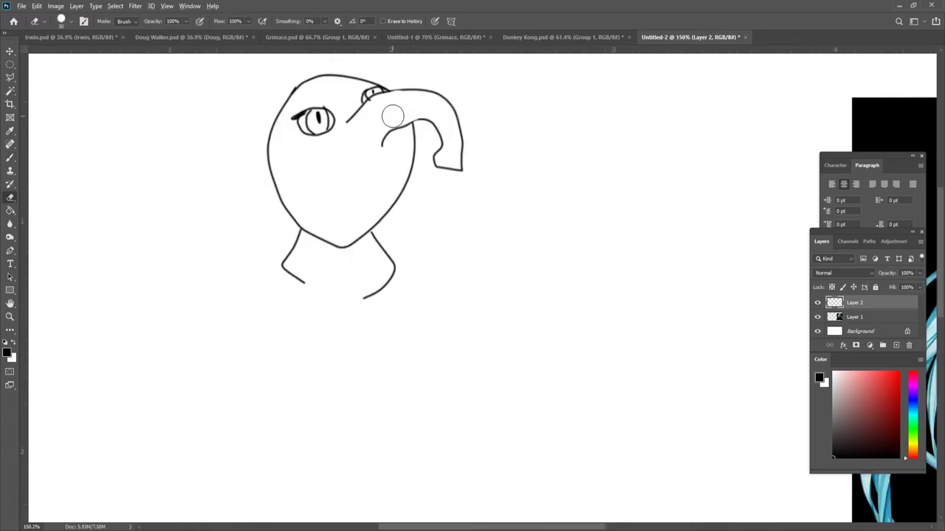
{"action": "scroll", "coordinate": [381, 124], "scroll_direction": "down", "scroll_amount": 3}
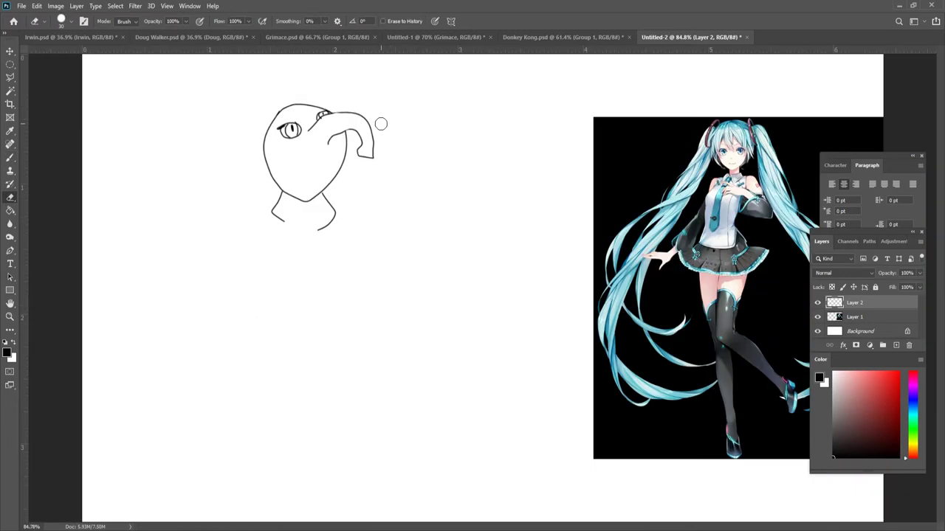
Draw slanted brow and frown lines across the forehead above both eyes
{"action": "key", "text": "b"}
{"action": "scroll", "coordinate": [337, 114], "scroll_direction": "up", "scroll_amount": 1}
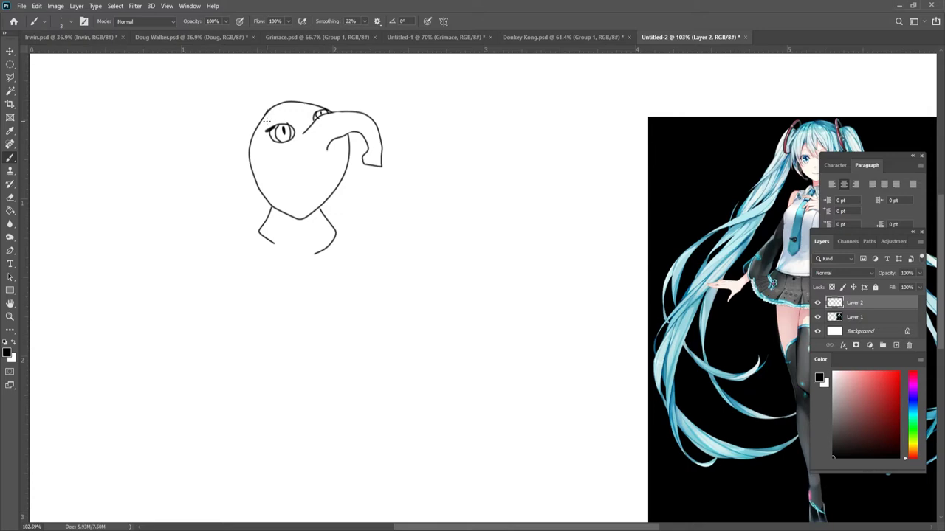
{"action": "scroll", "coordinate": [267, 120], "scroll_direction": "down", "scroll_amount": 1}
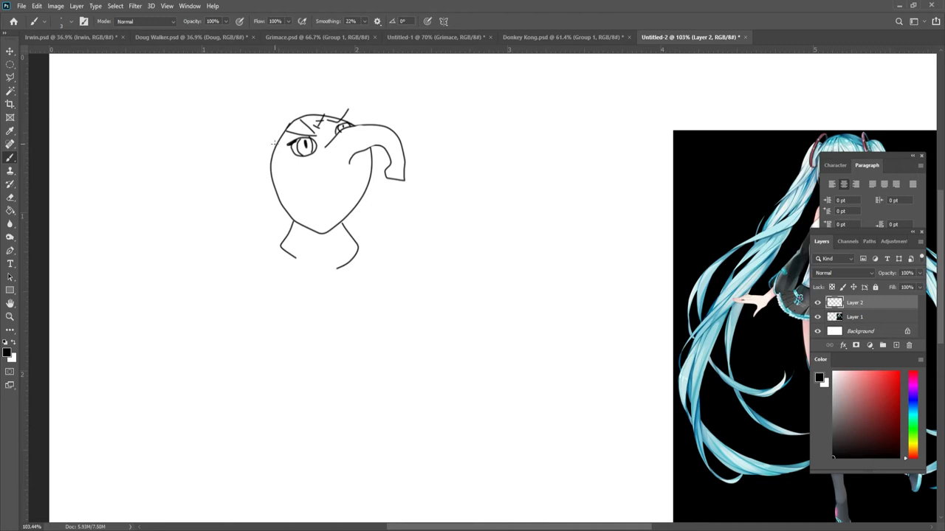
Draw rounded hair ties on both sides of the head with two long, wavy twin tails flowing outward
{"action": "mouse_move", "coordinate": [278, 153]}
{"action": "left_mouse_down"}
{"action": "mouse_move", "coordinate": [275, 116]}
{"action": "mouse_move", "coordinate": [325, 102]}
{"action": "left_mouse_up"}
{"action": "mouse_move", "coordinate": [197, 350]}
{"action": "left_mouse_down"}
{"action": "mouse_move", "coordinate": [219, 273]}
{"action": "mouse_move", "coordinate": [215, 169]}
{"action": "mouse_move", "coordinate": [273, 140]}
{"action": "mouse_move", "coordinate": [214, 194]}
{"action": "mouse_move", "coordinate": [238, 246]}
{"action": "mouse_move", "coordinate": [227, 317]}
{"action": "mouse_move", "coordinate": [197, 359]}
{"action": "mouse_move", "coordinate": [162, 362]}
{"action": "left_mouse_up"}
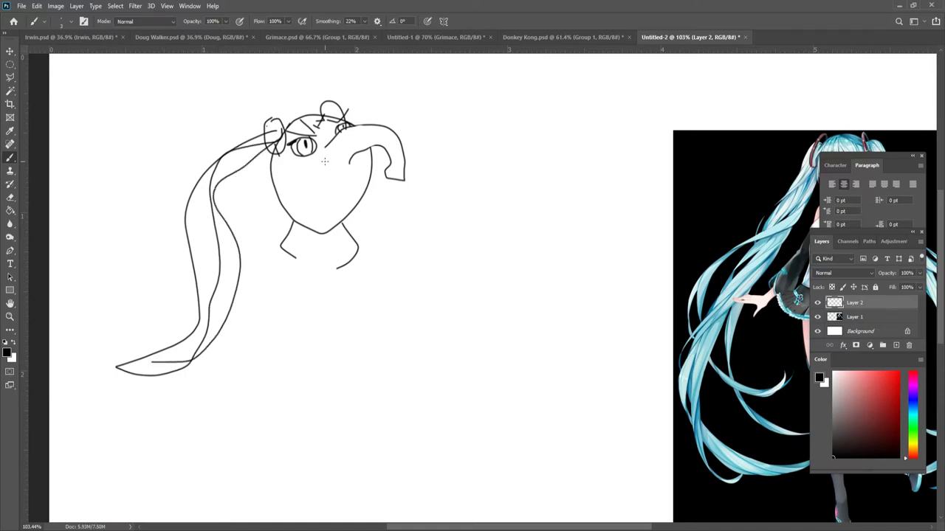
{"action": "scroll", "coordinate": [335, 127], "scroll_direction": "down", "scroll_amount": 10}
{"action": "scroll", "coordinate": [332, 125], "scroll_direction": "up", "scroll_amount": 7}
{"action": "mouse_move", "coordinate": [413, 113]}
{"action": "left_mouse_down"}
{"action": "mouse_move", "coordinate": [318, 109]}
{"action": "mouse_move", "coordinate": [383, 103]}
{"action": "mouse_move", "coordinate": [437, 132]}
{"action": "mouse_move", "coordinate": [446, 188]}
{"action": "mouse_move", "coordinate": [543, 216]}
{"action": "mouse_move", "coordinate": [567, 196]}
{"action": "left_mouse_up"}
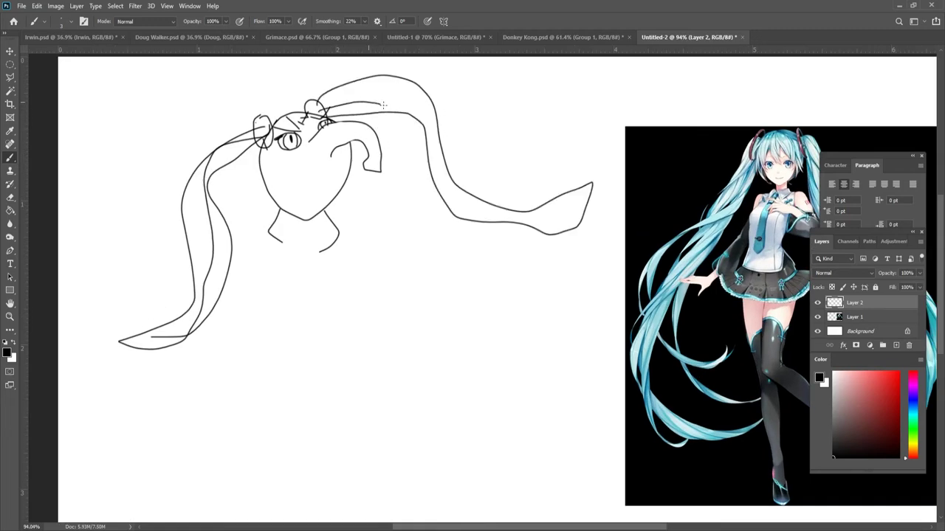
Add an inner strand to the right twin tail, a nostril at the nose tip and a curved smile line
{"action": "scroll", "coordinate": [356, 193], "scroll_direction": "up", "scroll_amount": 3}
{"action": "scroll", "coordinate": [373, 151], "scroll_direction": "down", "scroll_amount": 1}
{"action": "left_click_drag", "start_coordinate": [337, 172], "coordinate": [369, 169]}
{"action": "scroll", "coordinate": [370, 169], "scroll_direction": "down", "scroll_amount": 3}
{"action": "scroll", "coordinate": [369, 168], "scroll_direction": "down", "scroll_amount": 2}
{"action": "scroll", "coordinate": [362, 167], "scroll_direction": "up", "scroll_amount": 4}
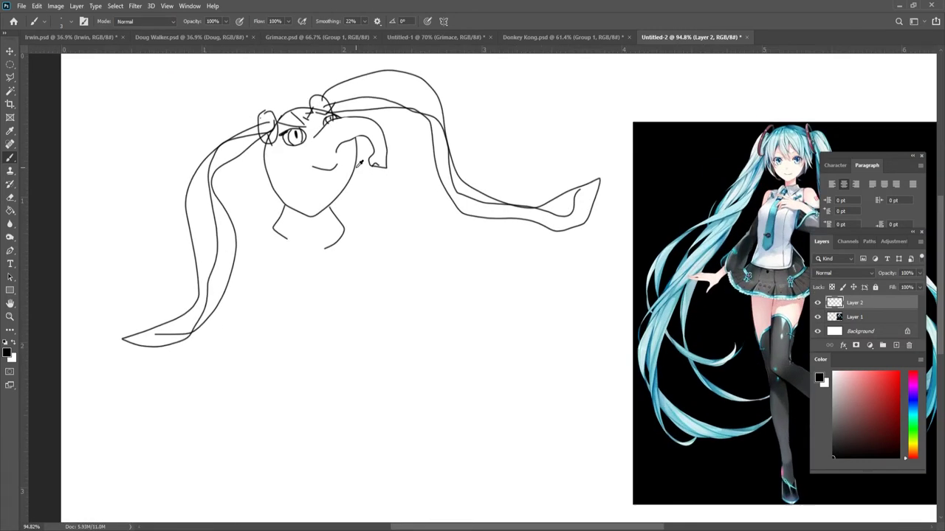
Draw jagged hair locks framing the face and turn the smile into an open mouth with a tongue
{"action": "left_click_drag", "start_coordinate": [292, 169], "coordinate": [296, 152]}
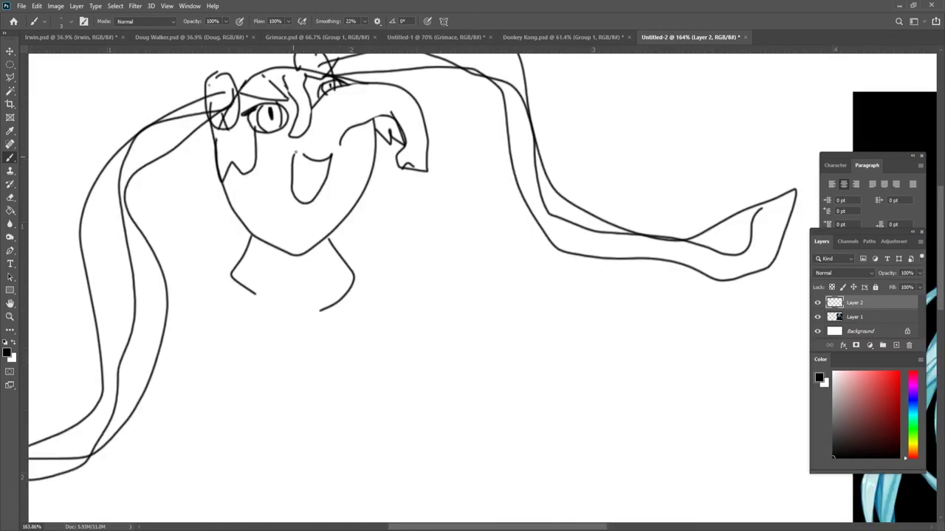
{"action": "scroll", "coordinate": [306, 153], "scroll_direction": "up", "scroll_amount": 3}
{"action": "key", "text": "ctrl+z"}
{"action": "mouse_move", "coordinate": [296, 142]}
{"action": "left_mouse_down"}
{"action": "mouse_move", "coordinate": [355, 147]}
{"action": "mouse_move", "coordinate": [326, 220]}
{"action": "mouse_move", "coordinate": [288, 218]}
{"action": "mouse_move", "coordinate": [272, 182]}
{"action": "mouse_move", "coordinate": [295, 141]}
{"action": "left_mouse_up"}
{"action": "left_click_drag", "start_coordinate": [273, 193], "coordinate": [323, 216]}
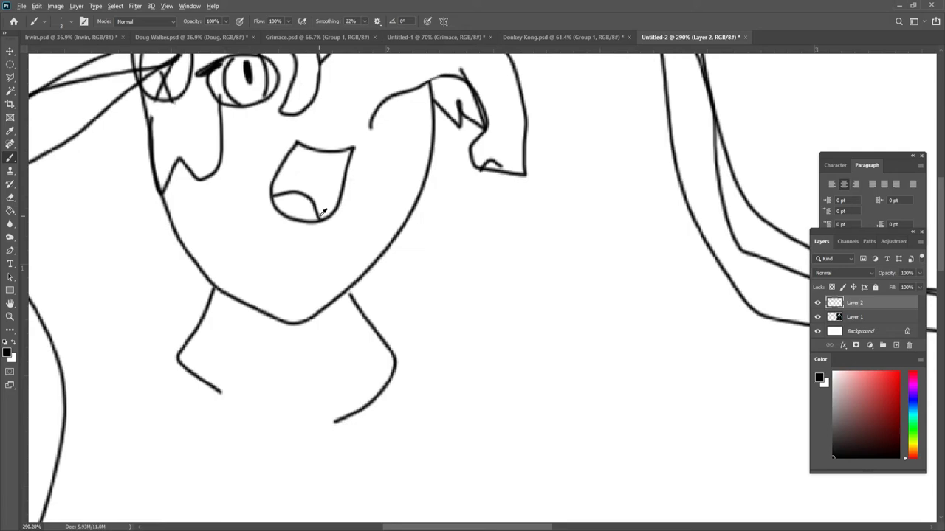
{"action": "scroll", "coordinate": [324, 213], "scroll_direction": "down", "scroll_amount": 9}
{"action": "scroll", "coordinate": [346, 180], "scroll_direction": "up", "scroll_amount": 5}
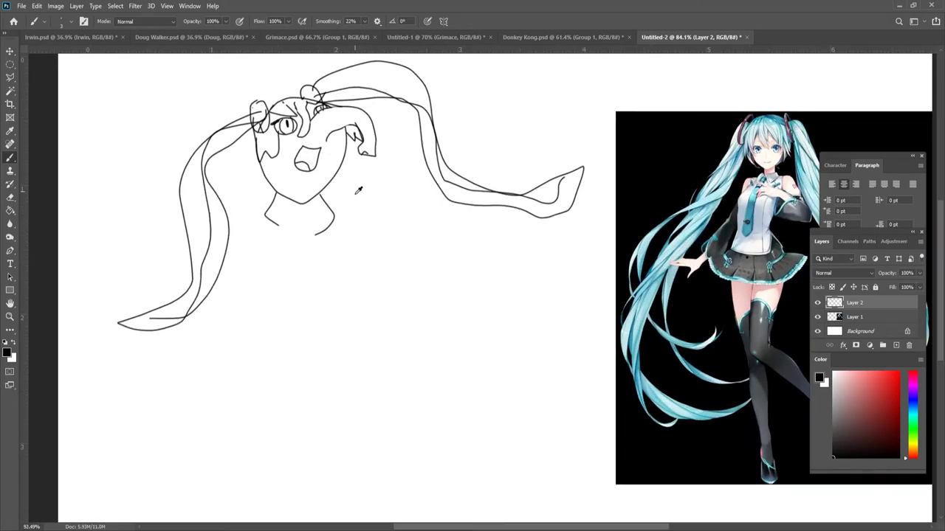
{"action": "scroll", "coordinate": [286, 209], "scroll_direction": "down", "scroll_amount": 3}
{"action": "scroll", "coordinate": [287, 209], "scroll_direction": "down", "scroll_amount": 2}
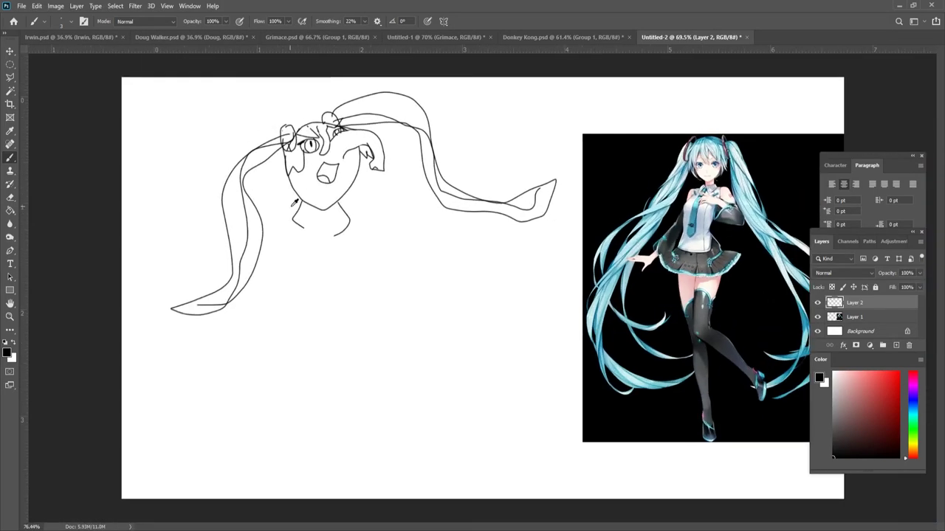
{"action": "scroll", "coordinate": [307, 221], "scroll_direction": "up", "scroll_amount": 4}
{"action": "scroll", "coordinate": [310, 222], "scroll_direction": "down", "scroll_amount": 3}
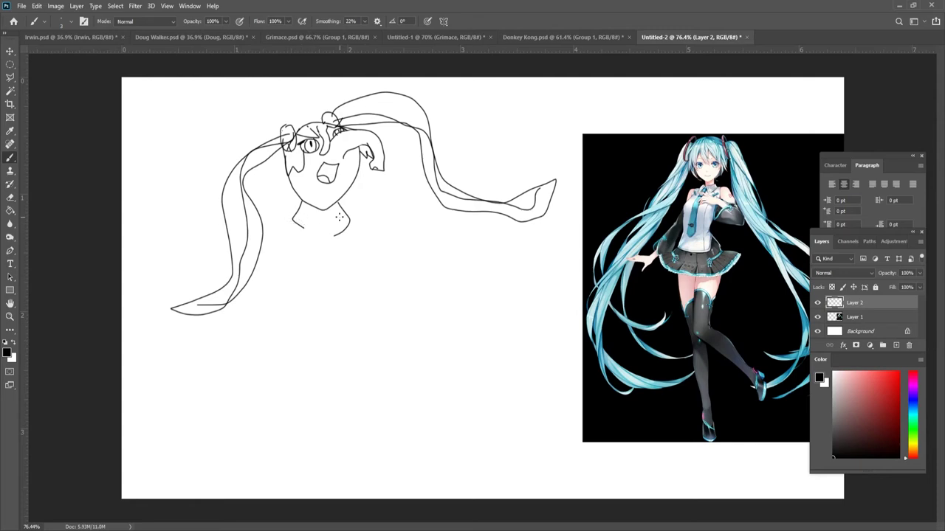
{"action": "scroll", "coordinate": [341, 188], "scroll_direction": "down", "scroll_amount": 2}
Draw the shoulders and both side lines of the torso below the collar, redoing the right side once
{"action": "scroll", "coordinate": [303, 215], "scroll_direction": "up", "scroll_amount": 3}
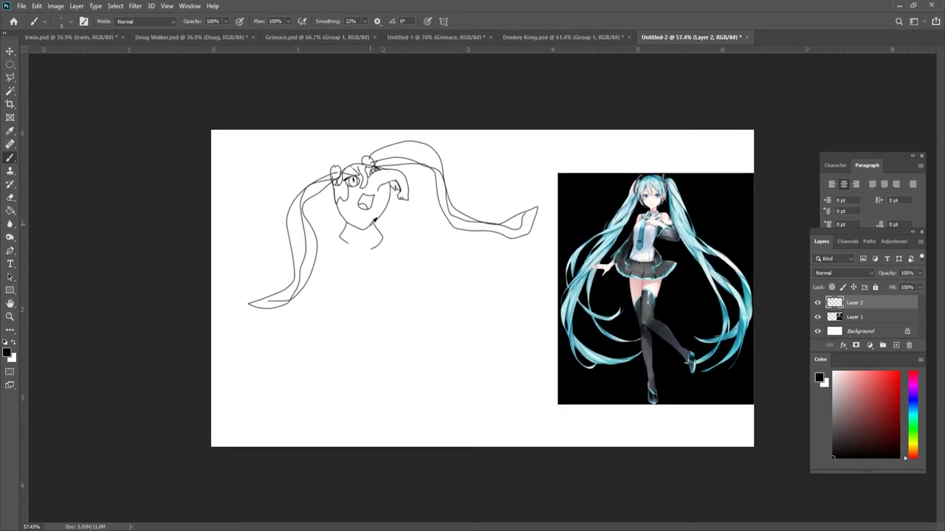
{"action": "mouse_move", "coordinate": [276, 200]}
{"action": "left_mouse_down"}
{"action": "mouse_move", "coordinate": [243, 225]}
{"action": "mouse_move", "coordinate": [259, 312]}
{"action": "left_mouse_up"}
{"action": "left_click_drag", "start_coordinate": [330, 190], "coordinate": [336, 307]}
{"action": "key", "text": "ctrl+z"}
{"action": "mouse_move", "coordinate": [330, 195]}
{"action": "left_mouse_down"}
{"action": "mouse_move", "coordinate": [368, 239]}
{"action": "mouse_move", "coordinate": [338, 312]}
{"action": "left_mouse_up"}
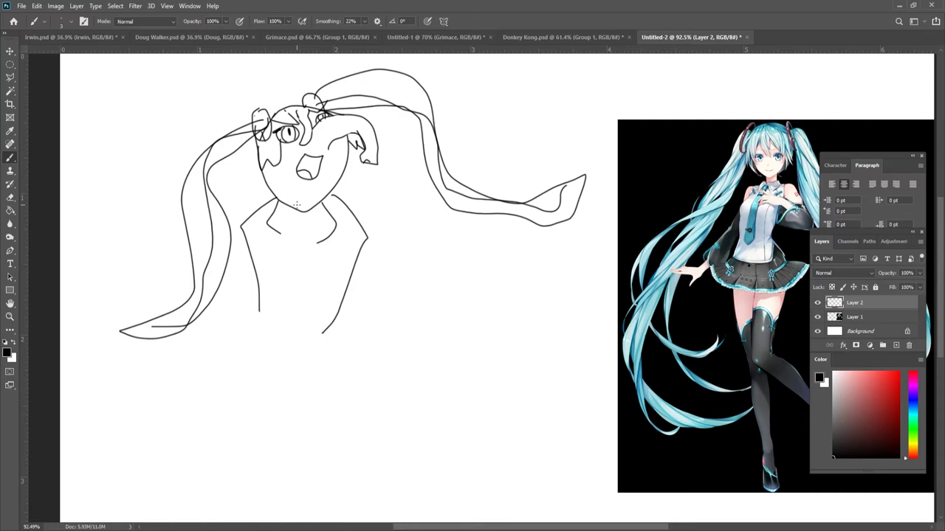
Draw the pointed shirt collar flaps and neck lines beneath the chin
{"action": "key", "text": "ctrl+z"}
{"action": "mouse_move", "coordinate": [279, 202]}
{"action": "left_mouse_down"}
{"action": "mouse_move", "coordinate": [289, 228]}
{"action": "mouse_move", "coordinate": [313, 225]}
{"action": "left_mouse_up"}
{"action": "scroll", "coordinate": [288, 213], "scroll_direction": "up", "scroll_amount": 3}
Draw a long, narrow pointed necktie hanging from the collar, undoing unsuitable strokes along its right edge
{"action": "mouse_move", "coordinate": [291, 222]}
{"action": "left_mouse_down"}
{"action": "mouse_move", "coordinate": [290, 257]}
{"action": "mouse_move", "coordinate": [285, 296]}
{"action": "mouse_move", "coordinate": [294, 362]}
{"action": "left_mouse_up"}
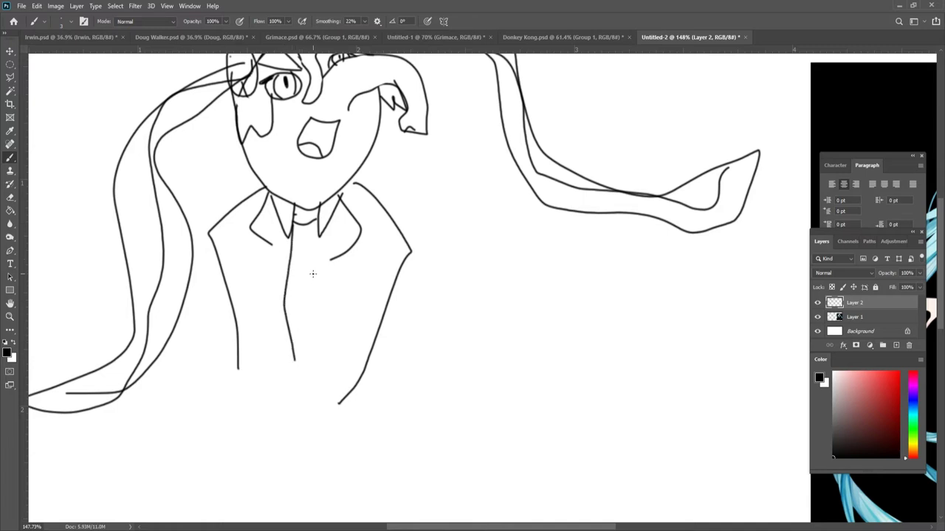
{"action": "left_click_drag", "start_coordinate": [320, 238], "coordinate": [305, 352]}
{"action": "key", "text": "ctrl+z"}
{"action": "left_click_drag", "start_coordinate": [318, 239], "coordinate": [307, 302]}
{"action": "left_click_drag", "start_coordinate": [304, 356], "coordinate": [297, 360]}
{"action": "key", "text": "ctrl+z"}
{"action": "key", "text": "ctrl+z"}
{"action": "left_click_drag", "start_coordinate": [321, 241], "coordinate": [302, 362]}
{"action": "key", "text": "ctrl+z"}
{"action": "left_click_drag", "start_coordinate": [311, 276], "coordinate": [304, 321]}
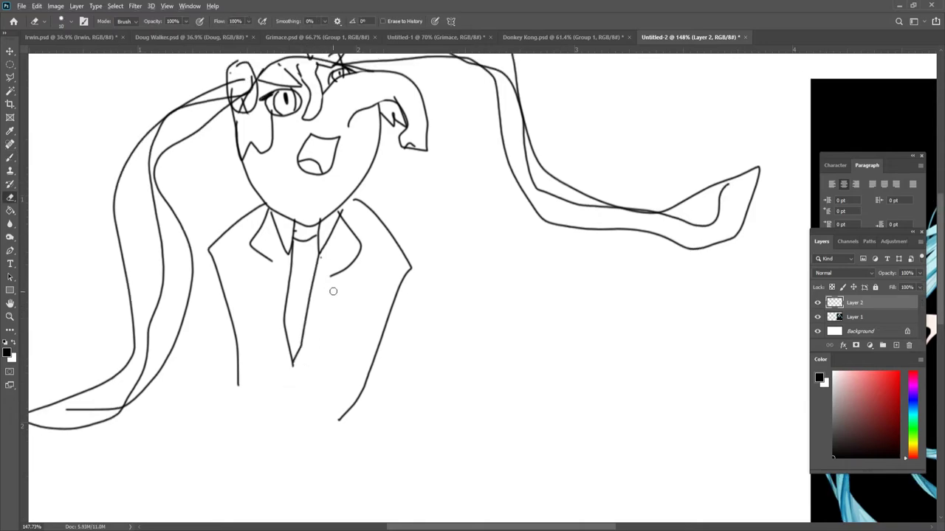
Draw the curved lower edge of the knot across the top of the necktie
{"action": "scroll", "coordinate": [334, 292], "scroll_direction": "down", "scroll_amount": 5}
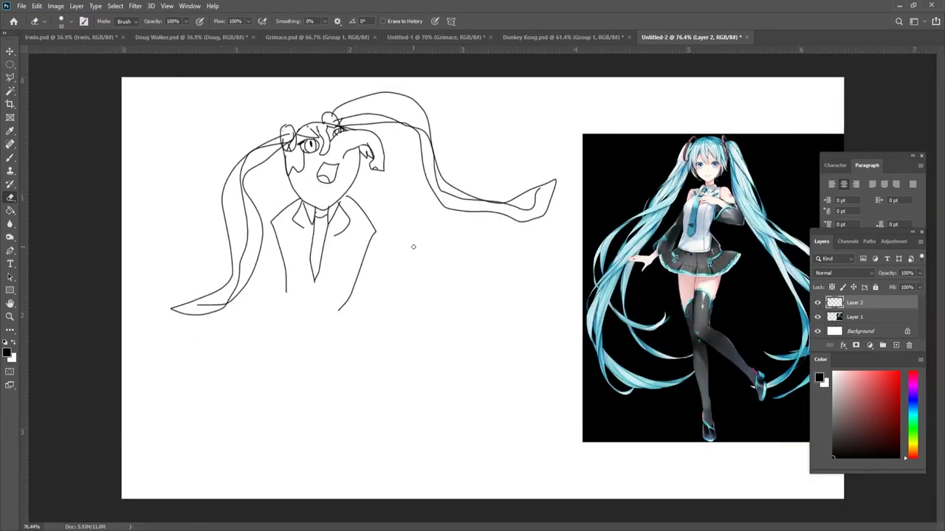
{"action": "scroll", "coordinate": [398, 236], "scroll_direction": "up", "scroll_amount": 5}
{"action": "key", "text": "b"}
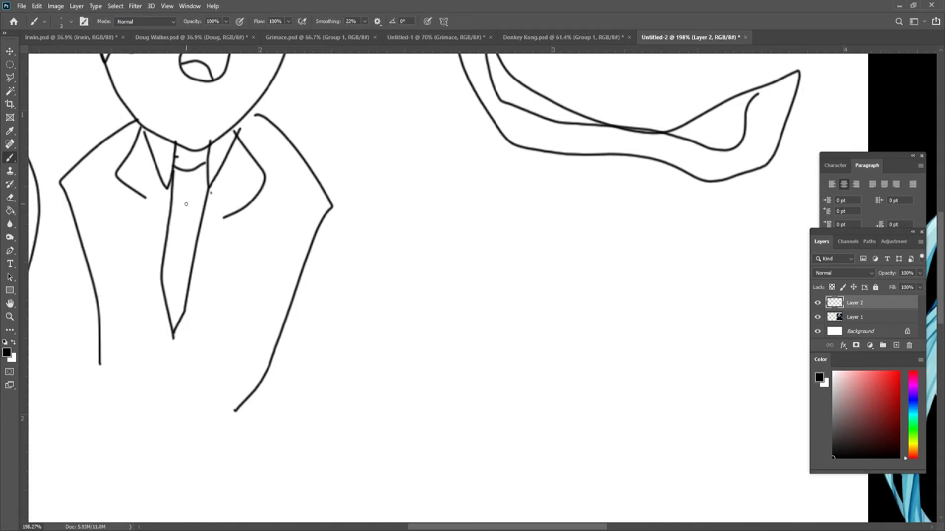
{"action": "scroll", "coordinate": [186, 204], "scroll_direction": "up", "scroll_amount": 10}
{"action": "scroll", "coordinate": [255, 264], "scroll_direction": "down", "scroll_amount": 3}
Erase the torso's side lines and redraw them as a narrower body tapering toward the waist
{"action": "key", "text": "e"}
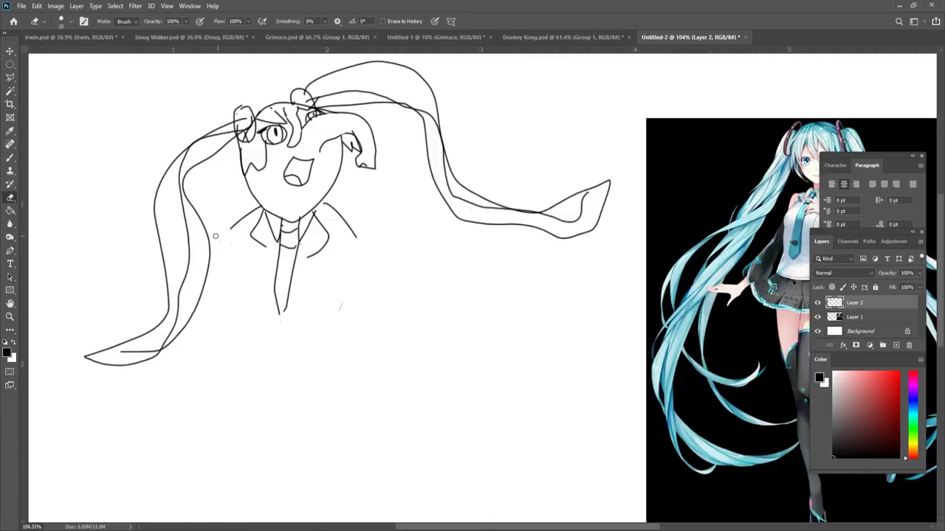
{"action": "key", "text": "b"}
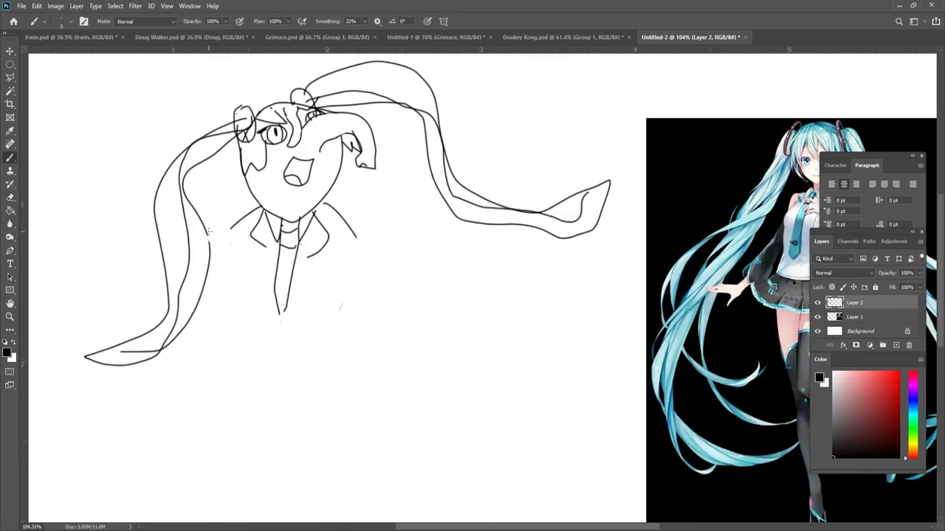
{"action": "left_click_drag", "start_coordinate": [232, 225], "coordinate": [242, 314]}
{"action": "left_click_drag", "start_coordinate": [358, 241], "coordinate": [319, 313]}
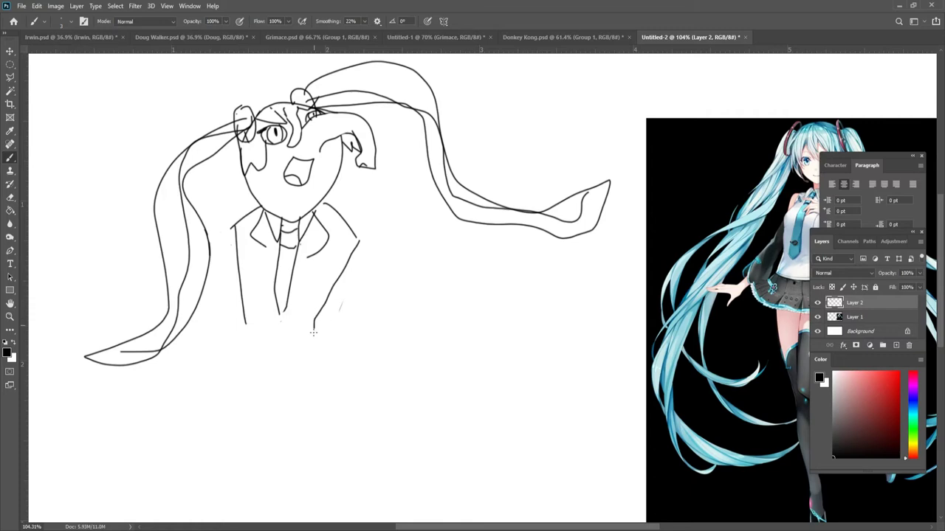
{"action": "key", "text": "ctrl+z"}
{"action": "scroll", "coordinate": [337, 304], "scroll_direction": "up", "scroll_amount": 4}
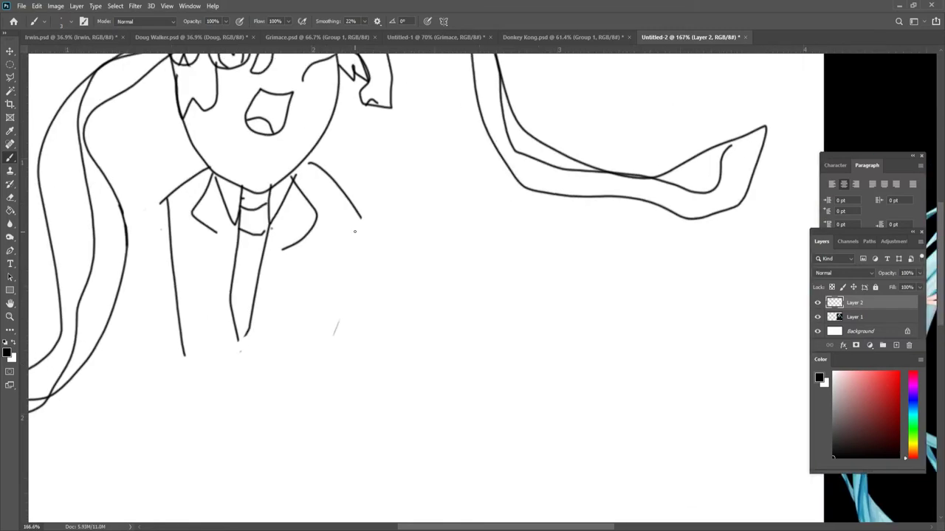
{"action": "left_click_drag", "start_coordinate": [361, 212], "coordinate": [294, 369]}
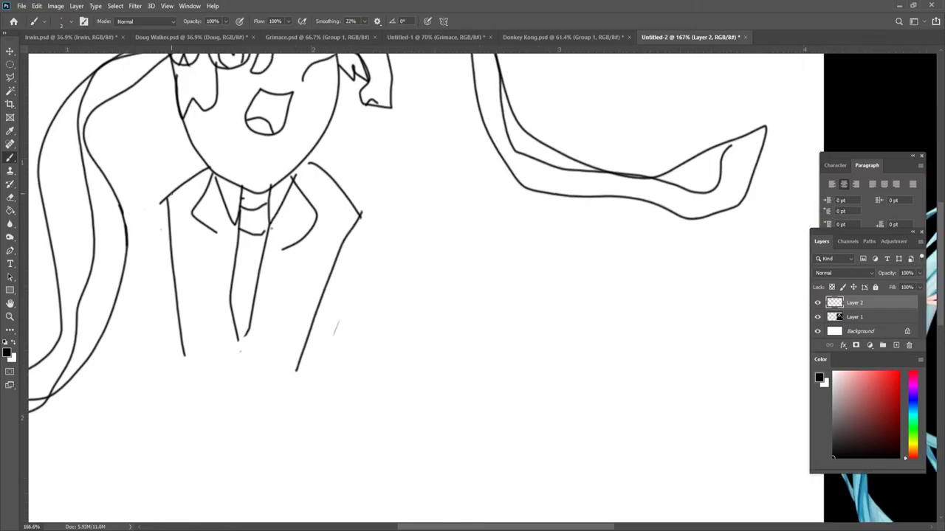
Draw the outer line of the left-hand arm from the shoulder, bending down and away from the torso
{"action": "mouse_move", "coordinate": [162, 203]}
{"action": "left_mouse_down"}
{"action": "mouse_move", "coordinate": [144, 225]}
{"action": "mouse_move", "coordinate": [139, 318]}
{"action": "mouse_move", "coordinate": [96, 470]}
{"action": "left_mouse_up"}
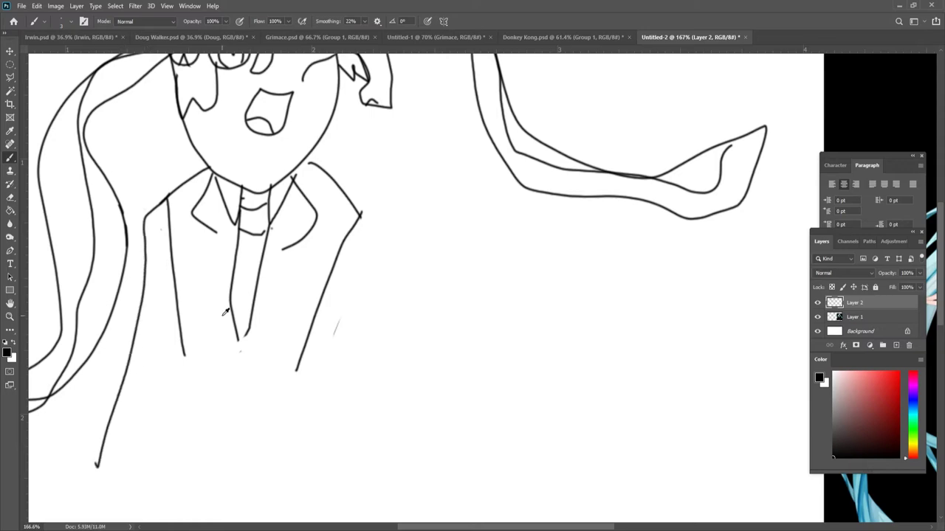
{"action": "scroll", "coordinate": [264, 307], "scroll_direction": "down", "scroll_amount": 5}
{"action": "mouse_move", "coordinate": [353, 255]}
{"action": "left_mouse_down"}
{"action": "mouse_move", "coordinate": [441, 392]}
{"action": "mouse_move", "coordinate": [355, 360]}
{"action": "mouse_move", "coordinate": [367, 381]}
{"action": "mouse_move", "coordinate": [299, 475]}
{"action": "mouse_move", "coordinate": [154, 387]}
{"action": "mouse_move", "coordinate": [287, 313]}
{"action": "mouse_move", "coordinate": [278, 259]}
{"action": "mouse_move", "coordinate": [260, 235]}
{"action": "left_mouse_up"}
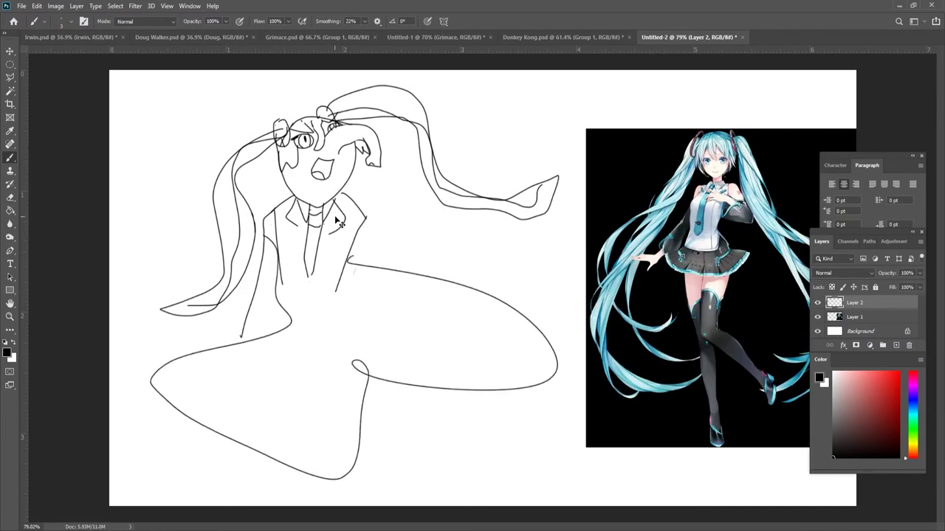
{"action": "key", "text": "ctrl+z"}
{"action": "mouse_move", "coordinate": [405, 347]}
{"action": "left_mouse_down"}
{"action": "mouse_move", "coordinate": [456, 359]}
{"action": "mouse_move", "coordinate": [395, 332]}
{"action": "mouse_move", "coordinate": [417, 321]}
{"action": "mouse_move", "coordinate": [348, 313]}
{"action": "mouse_move", "coordinate": [315, 348]}
{"action": "mouse_move", "coordinate": [360, 336]}
{"action": "mouse_move", "coordinate": [377, 309]}
{"action": "mouse_move", "coordinate": [444, 328]}
{"action": "mouse_move", "coordinate": [443, 286]}
{"action": "mouse_move", "coordinate": [515, 291]}
{"action": "mouse_move", "coordinate": [436, 322]}
{"action": "mouse_move", "coordinate": [437, 335]}
{"action": "mouse_move", "coordinate": [415, 340]}
{"action": "mouse_move", "coordinate": [444, 325]}
{"action": "mouse_move", "coordinate": [433, 366]}
{"action": "left_mouse_up"}
{"action": "left_click_drag", "start_coordinate": [394, 399], "coordinate": [479, 495]}
{"action": "key", "text": "ctrl+z"}
{"action": "key", "text": "ctrl+z"}
{"action": "key", "text": "ctrl+z"}
{"action": "key", "text": "ctrl+z"}
{"action": "key", "text": "ctrl+z"}
{"action": "key", "text": "ctrl+z"}
Redraw the left-hand arm's outer line as one smoother curve sloping down from the collar past the shoulder
{"action": "scroll", "coordinate": [332, 270], "scroll_direction": "up", "scroll_amount": 2}
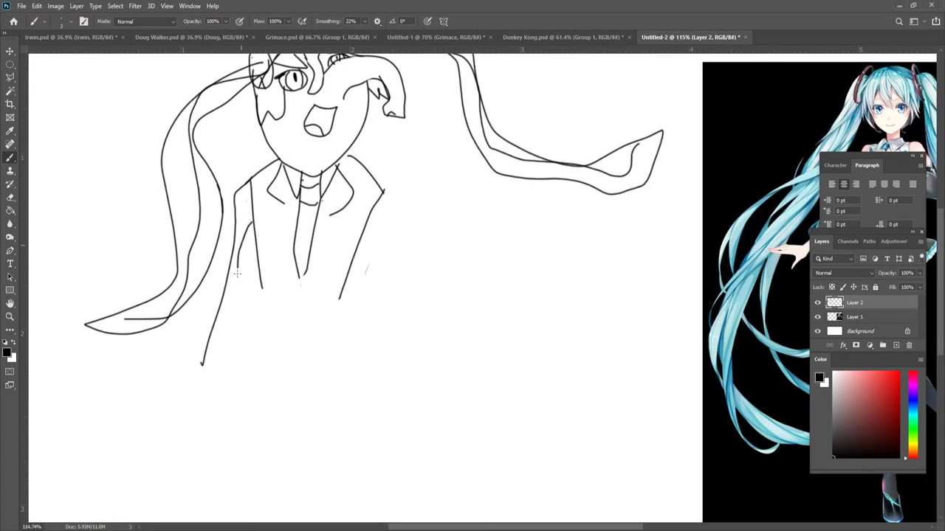
{"action": "scroll", "coordinate": [247, 245], "scroll_direction": "up", "scroll_amount": 2}
{"action": "left_click_drag", "start_coordinate": [258, 231], "coordinate": [216, 423]}
{"action": "key", "text": "ctrl+z"}
{"action": "key", "text": "ctrl+z"}
{"action": "left_click_drag", "start_coordinate": [240, 169], "coordinate": [165, 403]}
Erase the torso's old side lines and redraw them with a chest curve and a slimmer waist
{"action": "scroll", "coordinate": [285, 188], "scroll_direction": "down", "scroll_amount": 2}
{"action": "key", "text": "e"}
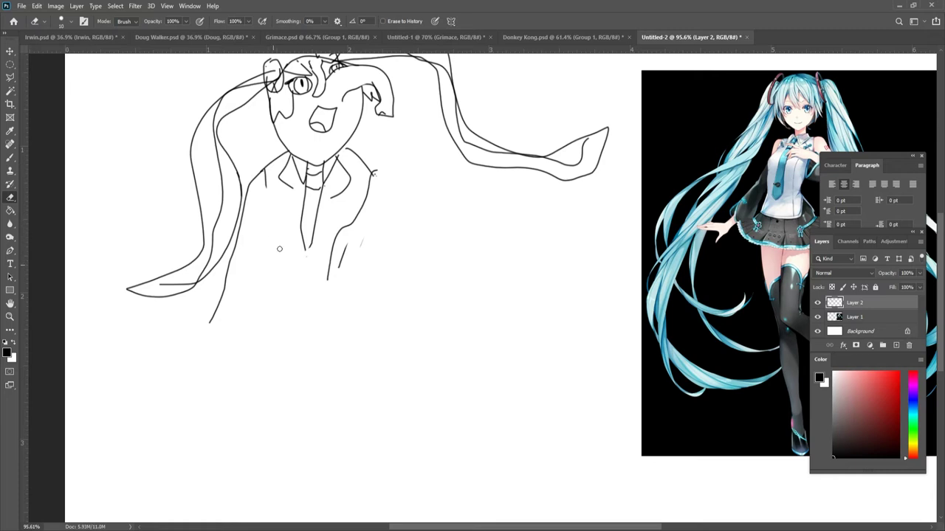
{"action": "key", "text": "b"}
{"action": "key", "text": "ctrl+z"}
{"action": "key", "text": "ctrl+z"}
{"action": "key", "text": "e"}
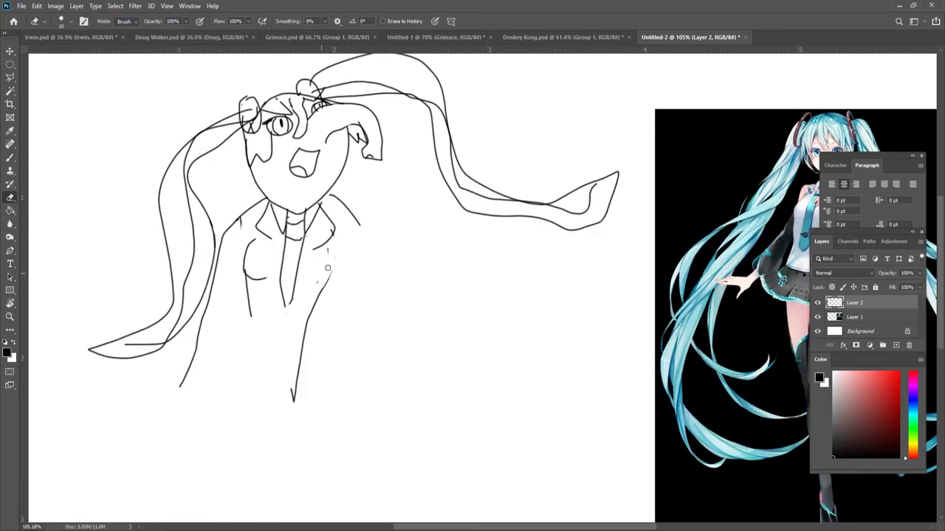
Complete the body outline with arms and rounded hands, a flared skirt with a hem band, legs and boots
{"action": "key", "text": "b"}
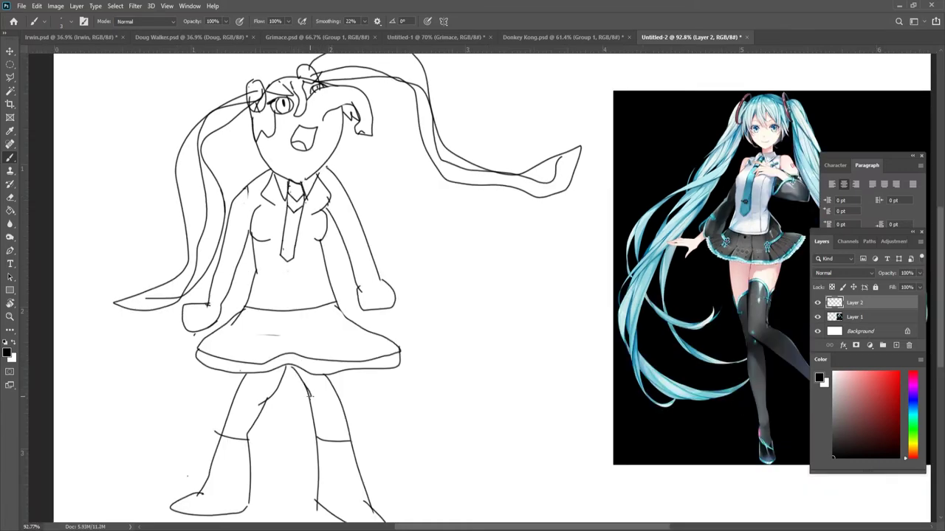
{"action": "key", "text": "ctrl+z"}
{"action": "key", "text": "e"}
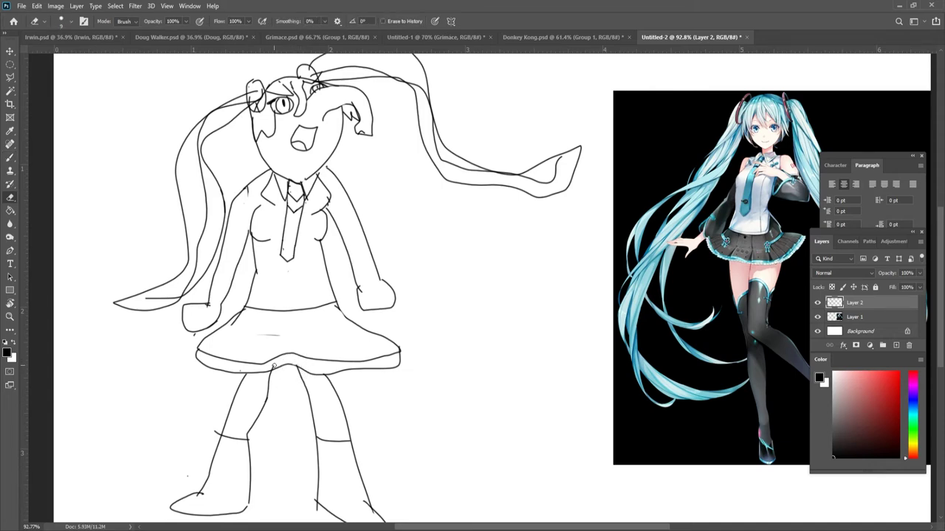
On a copy of Layer 2, fill the hair pale blue, skin beige, shirt off-white, tie blue and skirt grey with light-blue trim
{"action": "scroll", "coordinate": [288, 364], "scroll_direction": "down", "scroll_amount": 7}
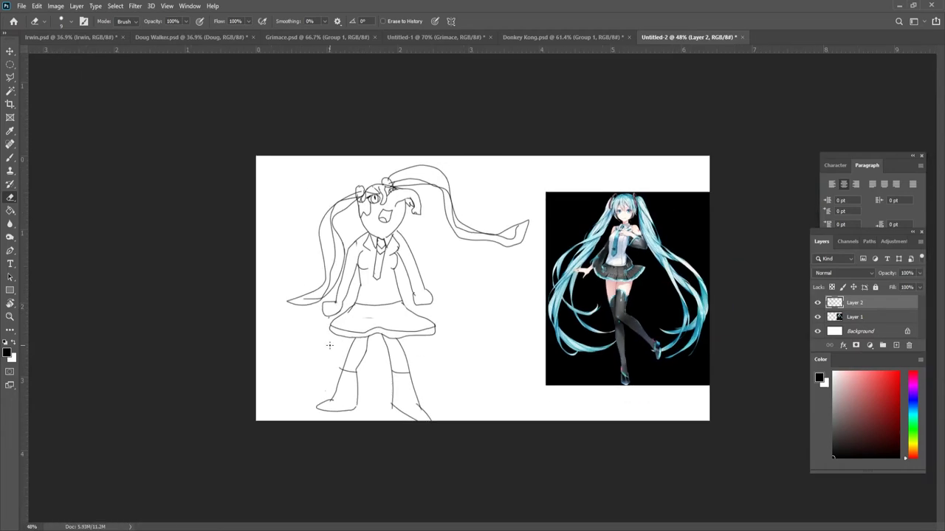
{"action": "scroll", "coordinate": [404, 306], "scroll_direction": "up", "scroll_amount": 4}
{"action": "scroll", "coordinate": [392, 194], "scroll_direction": "up", "scroll_amount": 2}
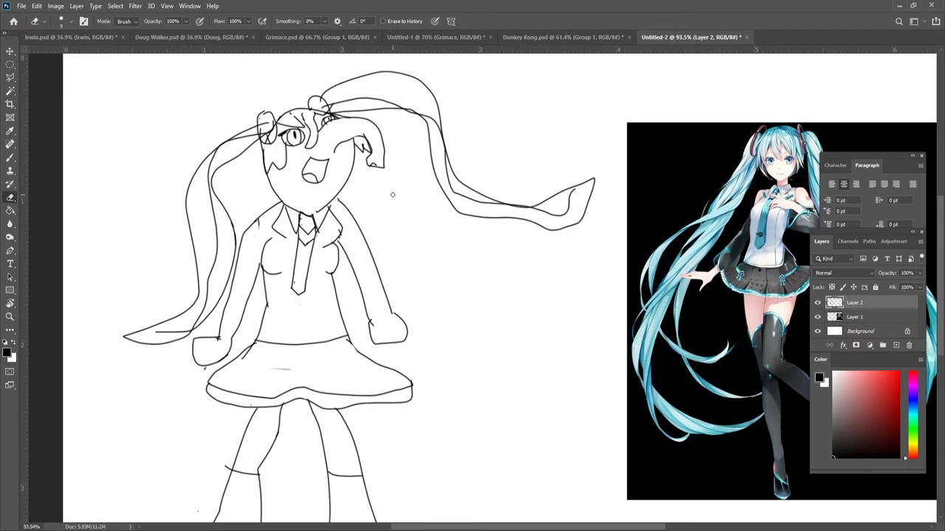
{"action": "key", "text": "b"}
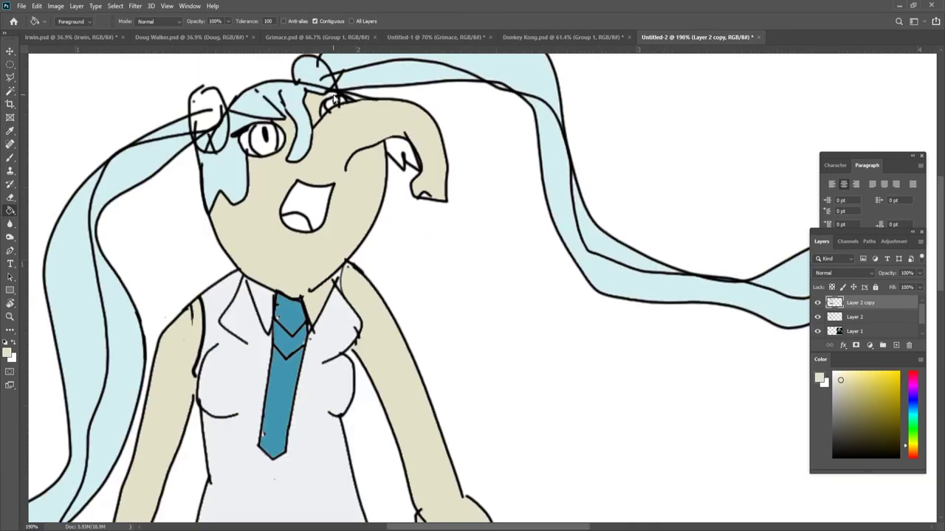
Choose a strong magenta and paint a thick ring inside the outline of the left-hand hair tie
{"action": "scroll", "coordinate": [329, 137], "scroll_direction": "down", "scroll_amount": 8}
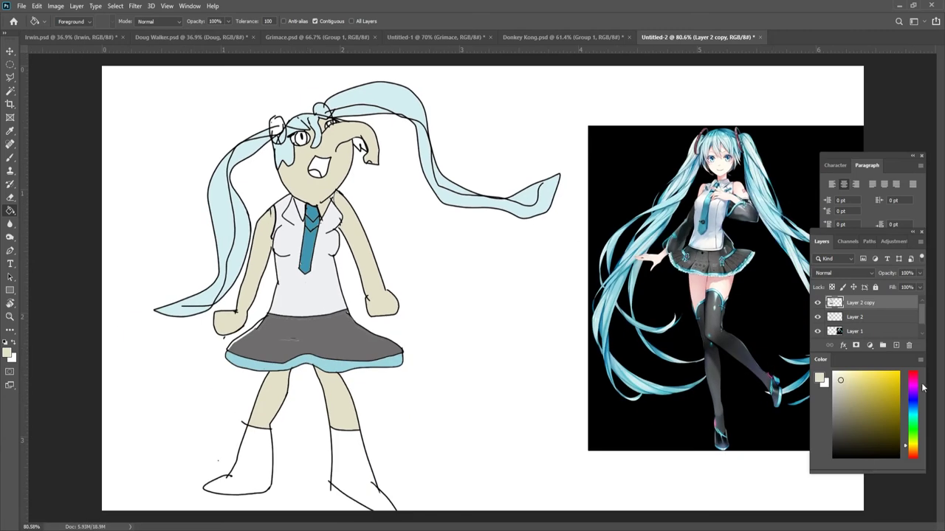
{"action": "left_click", "coordinate": [914, 385]}
{"action": "key", "text": "b"}
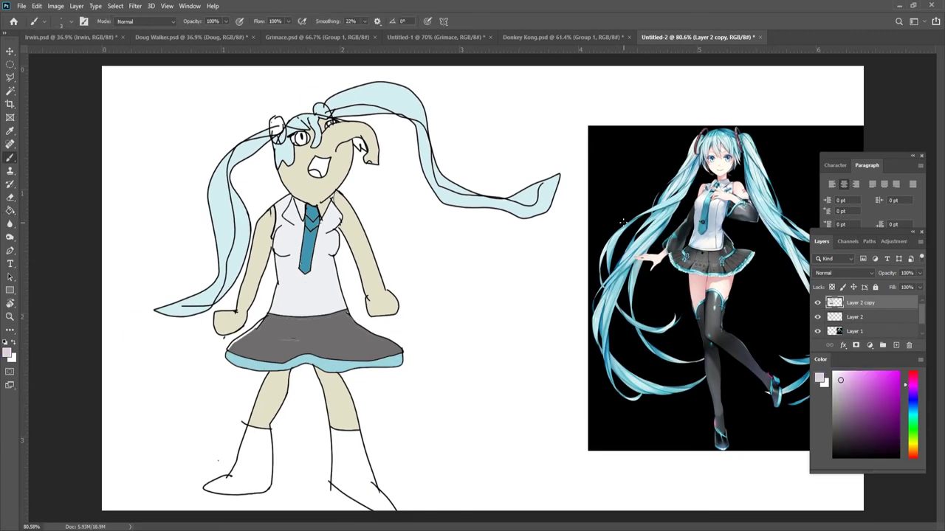
{"action": "left_click", "coordinate": [914, 390]}
{"action": "left_click_drag", "start_coordinate": [278, 145], "coordinate": [287, 152]}
{"action": "key", "text": "ctrl+z"}
{"action": "scroll", "coordinate": [285, 141], "scroll_direction": "up", "scroll_amount": 9}
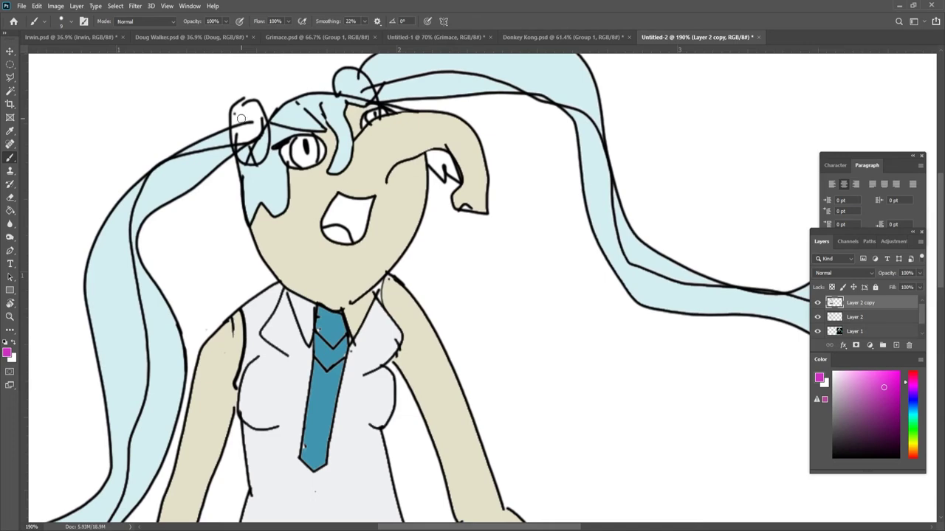
{"action": "mouse_move", "coordinate": [237, 111]}
{"action": "left_mouse_down"}
{"action": "mouse_move", "coordinate": [253, 157]}
{"action": "mouse_move", "coordinate": [262, 132]}
{"action": "mouse_move", "coordinate": [252, 102]}
{"action": "mouse_move", "coordinate": [231, 103]}
{"action": "mouse_move", "coordinate": [219, 133]}
{"action": "mouse_move", "coordinate": [230, 189]}
{"action": "mouse_move", "coordinate": [248, 205]}
{"action": "mouse_move", "coordinate": [260, 200]}
{"action": "mouse_move", "coordinate": [273, 159]}
{"action": "mouse_move", "coordinate": [247, 101]}
{"action": "left_mouse_up"}
{"action": "key", "text": "ctrl+z"}
{"action": "scroll", "coordinate": [251, 104], "scroll_direction": "up", "scroll_amount": 3}
{"action": "scroll", "coordinate": [255, 118], "scroll_direction": "down", "scroll_amount": 1}
{"action": "scroll", "coordinate": [249, 143], "scroll_direction": "up", "scroll_amount": 2}
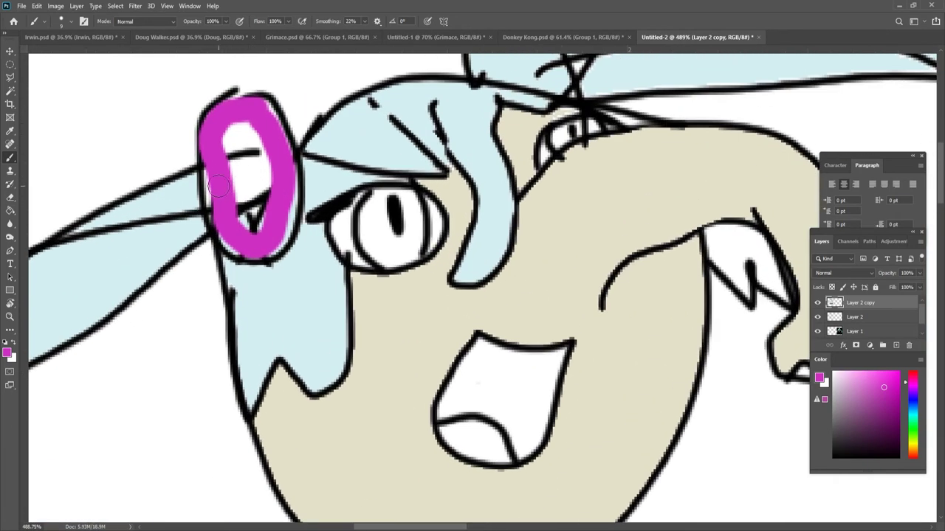
{"action": "mouse_move", "coordinate": [222, 222]}
{"action": "left_mouse_down"}
{"action": "mouse_move", "coordinate": [255, 248]}
{"action": "mouse_move", "coordinate": [281, 235]}
{"action": "mouse_move", "coordinate": [287, 200]}
{"action": "mouse_move", "coordinate": [267, 116]}
{"action": "left_mouse_up"}
Erase the side of the magenta ring where the left-hand pigtail passes through it
{"action": "scroll", "coordinate": [260, 124], "scroll_direction": "down", "scroll_amount": 1}
{"action": "scroll", "coordinate": [257, 140], "scroll_direction": "down", "scroll_amount": 3}
{"action": "scroll", "coordinate": [254, 151], "scroll_direction": "up", "scroll_amount": 6}
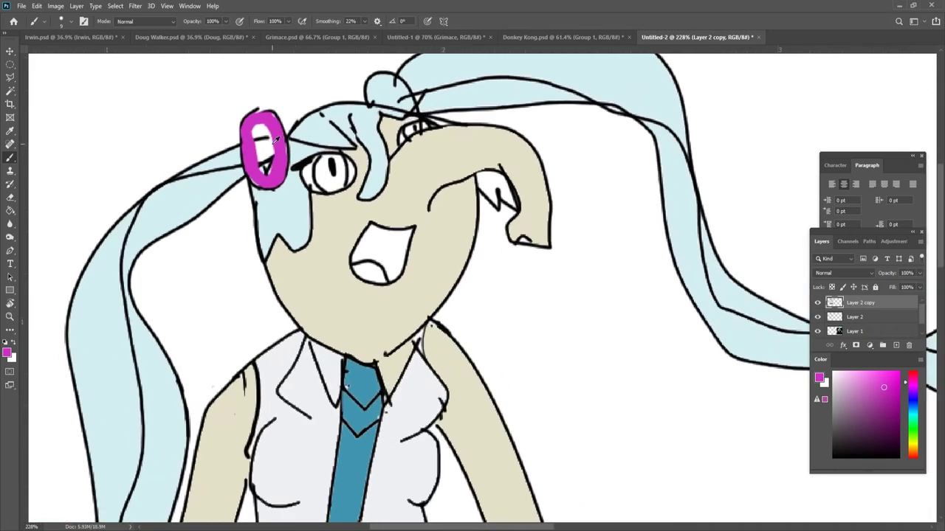
{"action": "scroll", "coordinate": [188, 129], "scroll_direction": "down", "scroll_amount": 4}
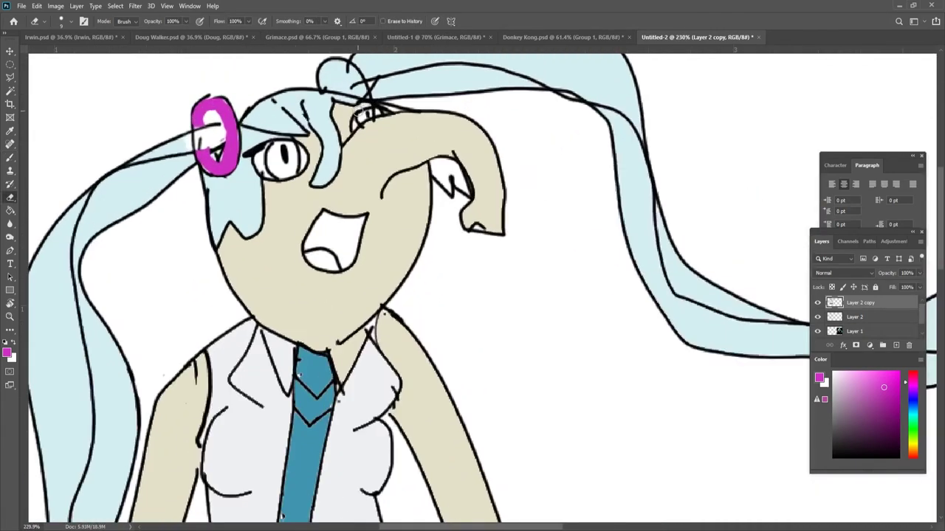
Paint a matching magenta band along the inside of the other hair tie's outline
{"action": "scroll", "coordinate": [338, 89], "scroll_direction": "up", "scroll_amount": 1}
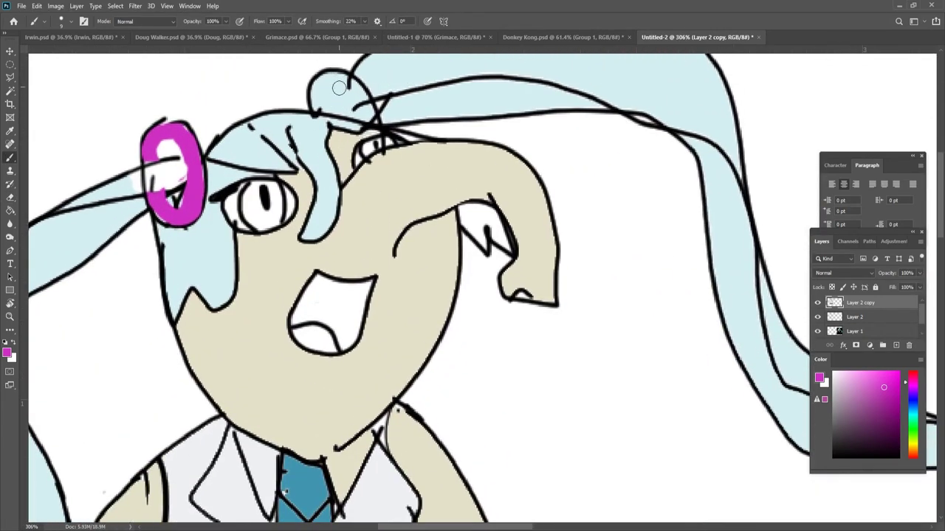
{"action": "scroll", "coordinate": [338, 70], "scroll_direction": "up", "scroll_amount": 1}
{"action": "mouse_move", "coordinate": [319, 152]}
{"action": "left_mouse_down"}
{"action": "mouse_move", "coordinate": [321, 125]}
{"action": "mouse_move", "coordinate": [333, 117]}
{"action": "mouse_move", "coordinate": [371, 159]}
{"action": "left_mouse_up"}
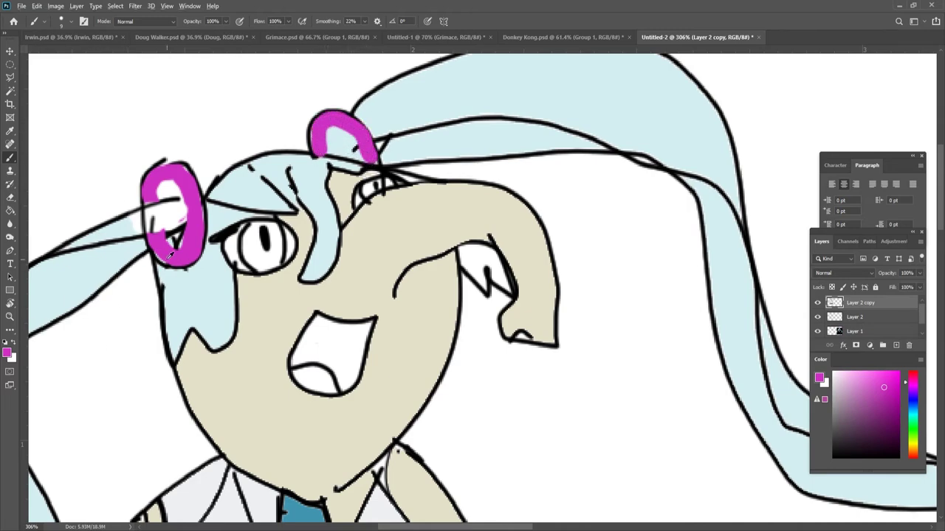
{"action": "scroll", "coordinate": [248, 243], "scroll_direction": "down", "scroll_amount": 8}
Choose a very dark purple and fill the open mouth above the tongue, then clear the selection
{"action": "scroll", "coordinate": [483, 288], "scroll_direction": "down", "scroll_amount": 3}
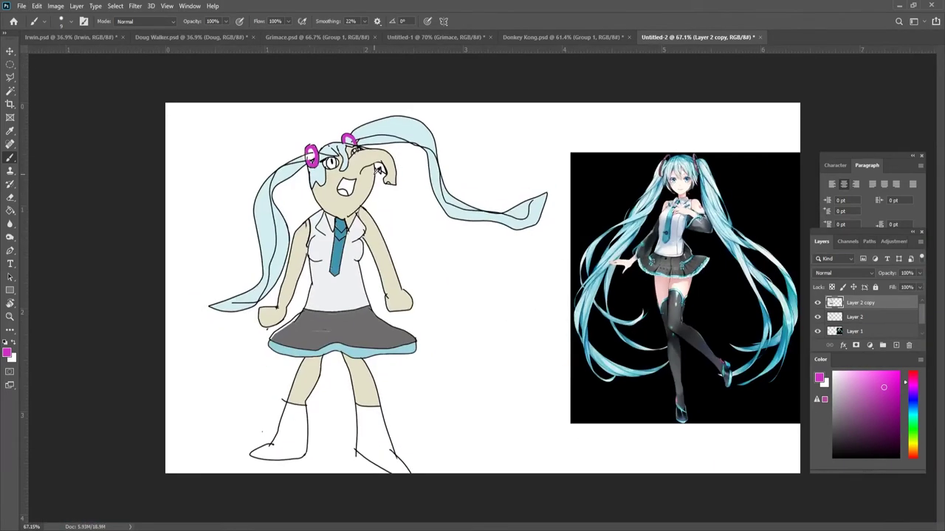
{"action": "scroll", "coordinate": [351, 186], "scroll_direction": "up", "scroll_amount": 1}
{"action": "left_click", "coordinate": [877, 443]}
{"action": "scroll", "coordinate": [244, 164], "scroll_direction": "up", "scroll_amount": 2}
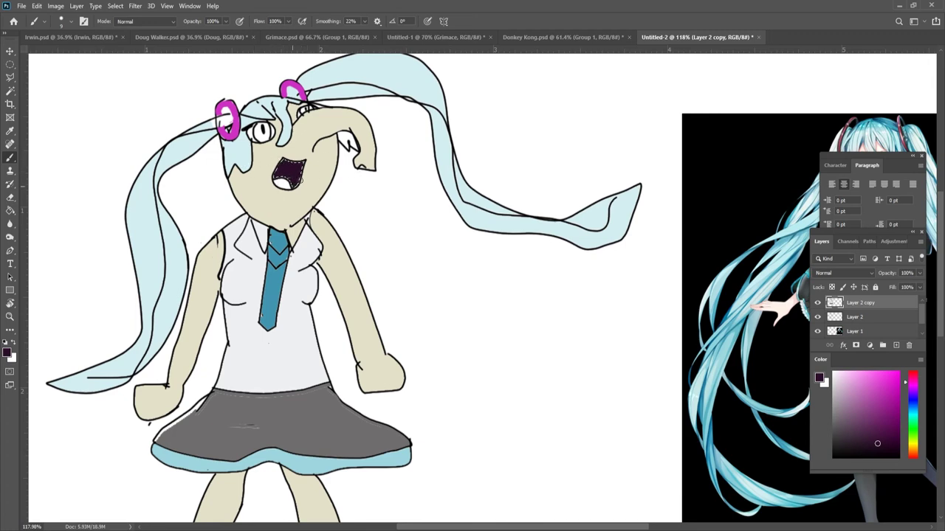
{"action": "key", "text": "ctrl+d"}
Sample the hair's pale blue and colour the small jagged shape beneath the trunk-like nose with it
{"action": "left_click", "coordinate": [361, 82], "text": "alt"}
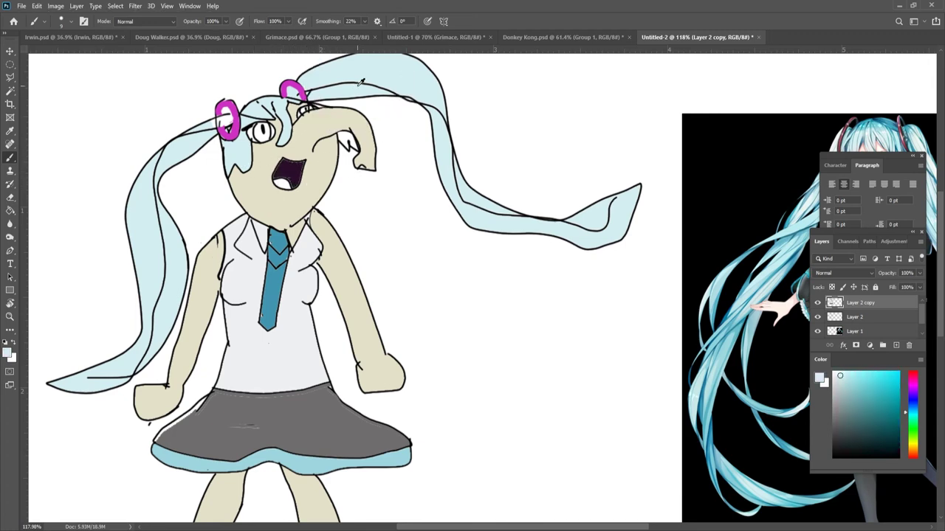
{"action": "key", "text": "w"}
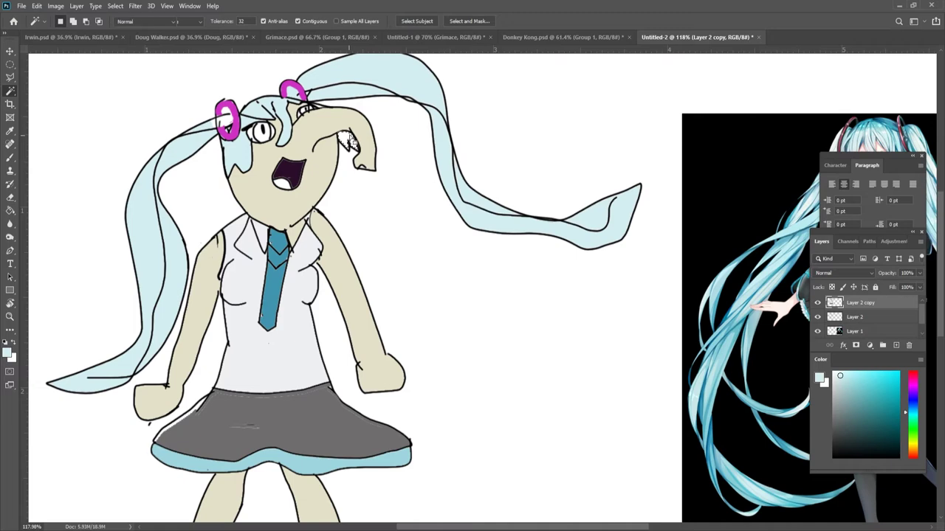
{"action": "key", "text": "b"}
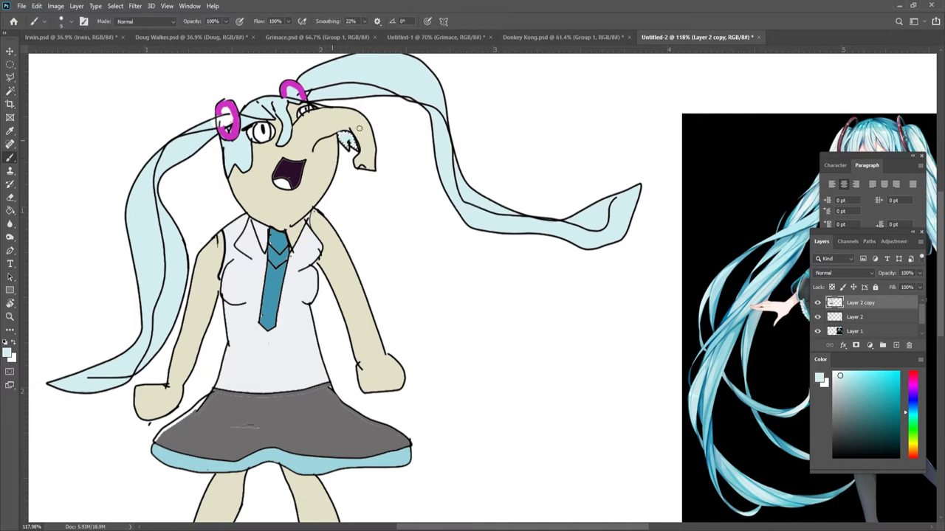
{"action": "scroll", "coordinate": [339, 193], "scroll_direction": "down", "scroll_amount": 2}
{"action": "scroll", "coordinate": [232, 129], "scroll_direction": "up", "scroll_amount": 7}
{"action": "key", "text": "ctrl+z"}
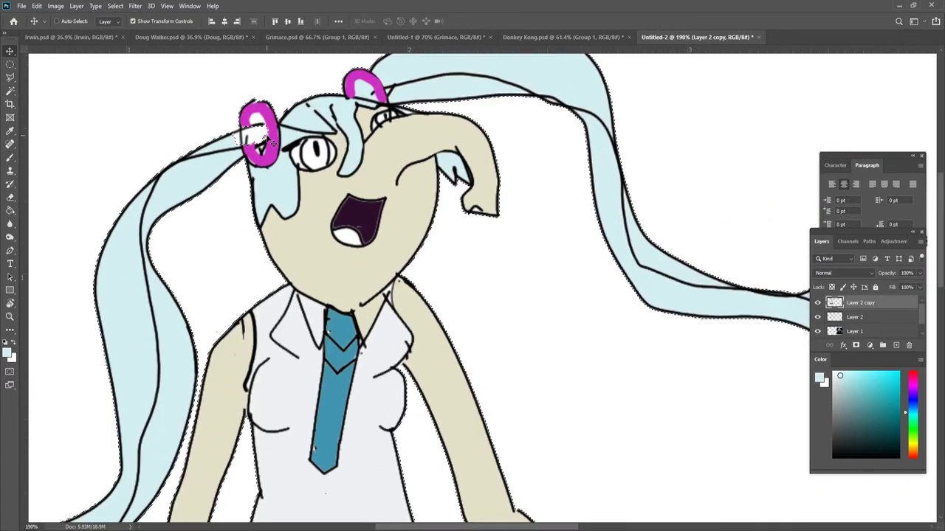
{"action": "left_click_drag", "start_coordinate": [304, 125], "coordinate": [211, 141]}
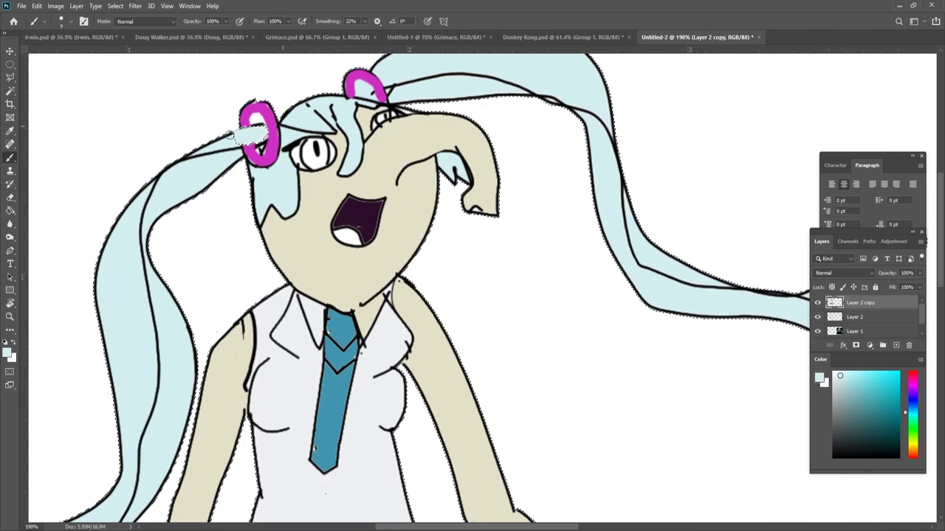
{"action": "key", "text": "ctrl+d"}
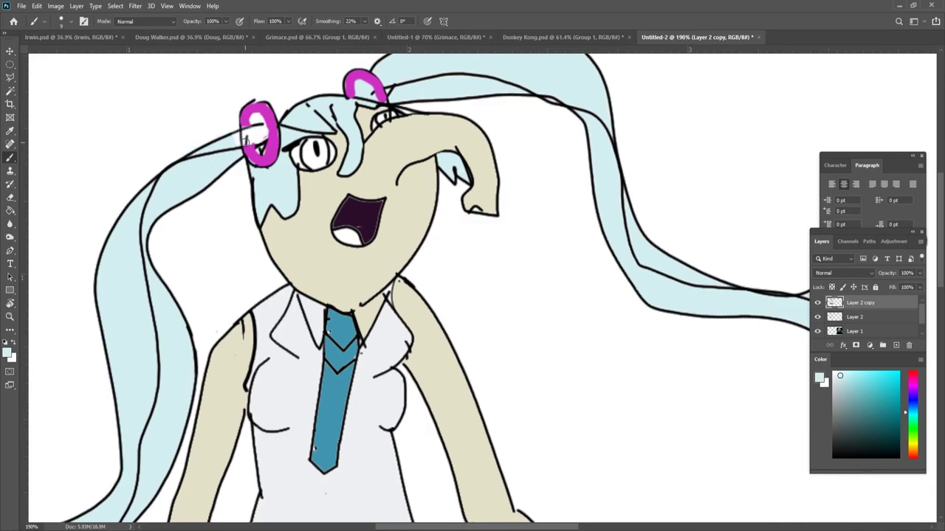
Select the erased gap at the left-hand hair ring with the Magic Wand and paint it pale blue
{"action": "key", "text": "w"}
{"action": "scroll", "coordinate": [255, 141], "scroll_direction": "up", "scroll_amount": 1}
{"action": "left_click", "coordinate": [255, 140]}
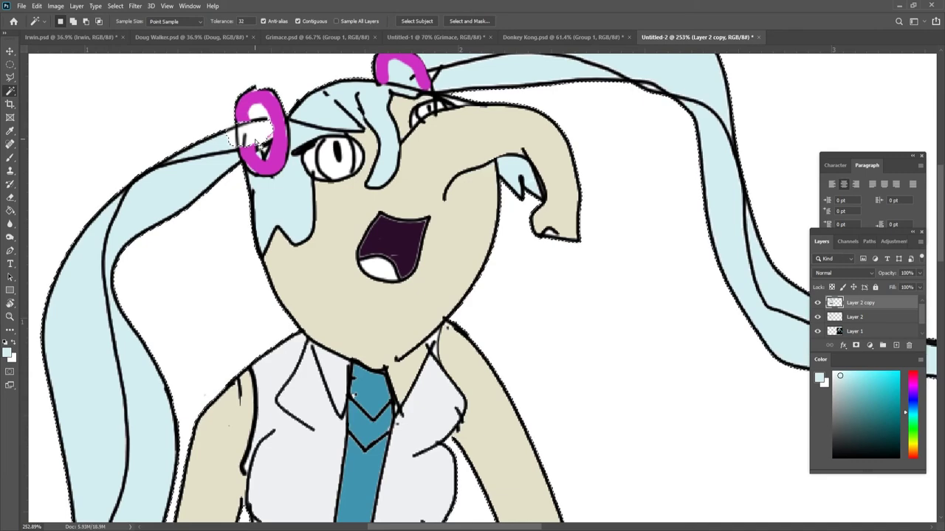
{"action": "scroll", "coordinate": [255, 141], "scroll_direction": "up", "scroll_amount": 1}
{"action": "key", "text": "b"}
{"action": "mouse_move", "coordinate": [268, 126]}
{"action": "left_mouse_down"}
{"action": "mouse_move", "coordinate": [212, 147]}
{"action": "mouse_move", "coordinate": [275, 123]}
{"action": "left_mouse_up"}
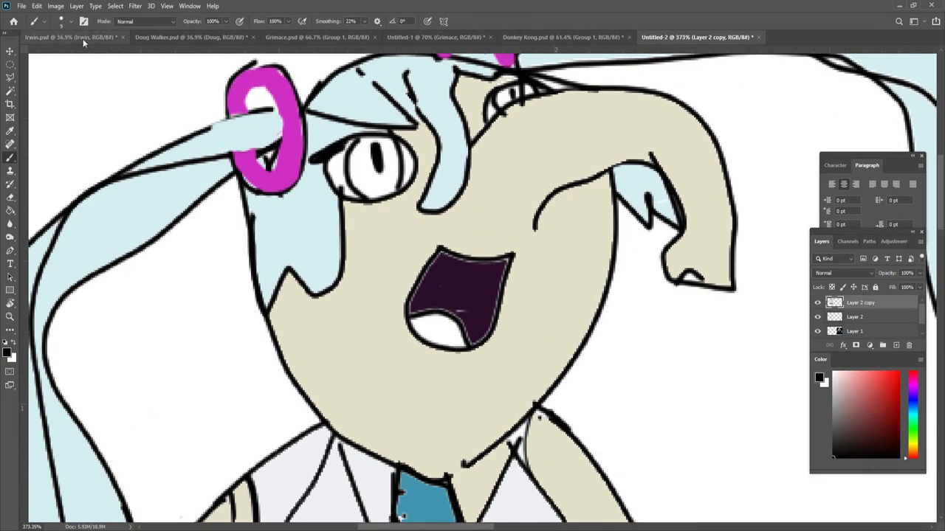
Redraw the black outline of the hair strand through the magenta ring with a smaller brush
{"action": "key", "text": "bracketleft"}
{"action": "key", "text": "bracketleft"}
{"action": "key", "text": "bracketleft"}
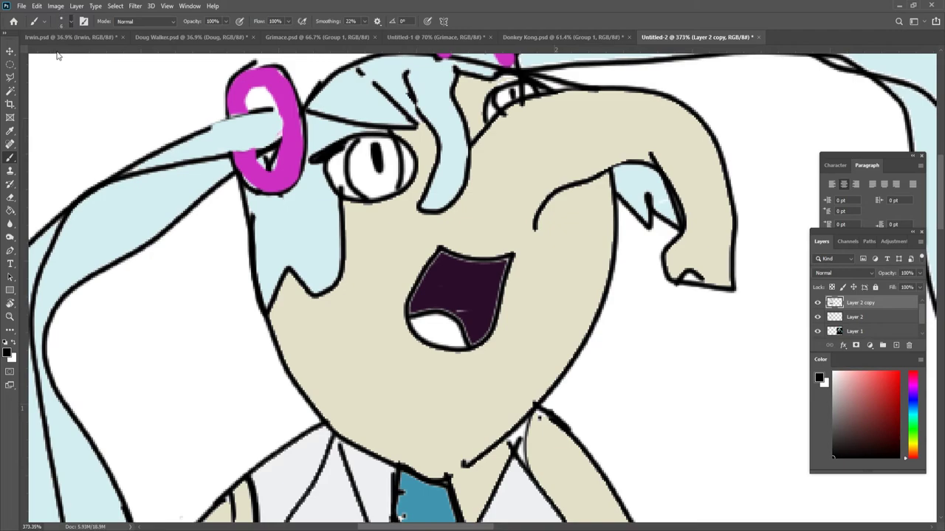
{"action": "left_click_drag", "start_coordinate": [206, 127], "coordinate": [235, 115]}
{"action": "scroll", "coordinate": [267, 110], "scroll_direction": "down", "scroll_amount": 6}
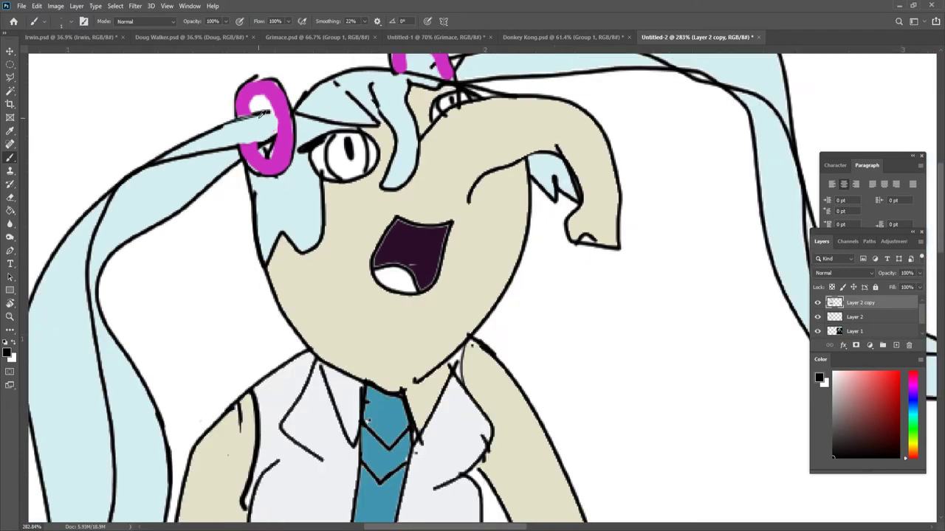
{"action": "scroll", "coordinate": [267, 111], "scroll_direction": "up", "scroll_amount": 4}
{"action": "scroll", "coordinate": [290, 133], "scroll_direction": "down", "scroll_amount": 3}
{"action": "scroll", "coordinate": [315, 156], "scroll_direction": "up", "scroll_amount": 2}
{"action": "scroll", "coordinate": [355, 153], "scroll_direction": "down", "scroll_amount": 6}
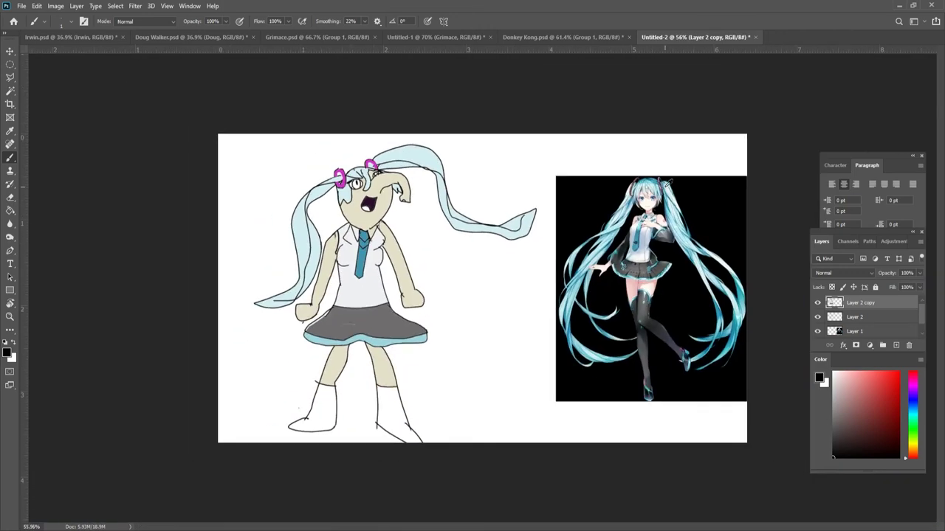
Sample dark blue from the reference girl's eye and paint the iris of the cartoon's larger eye with it
{"action": "scroll", "coordinate": [666, 183], "scroll_direction": "up", "scroll_amount": 6}
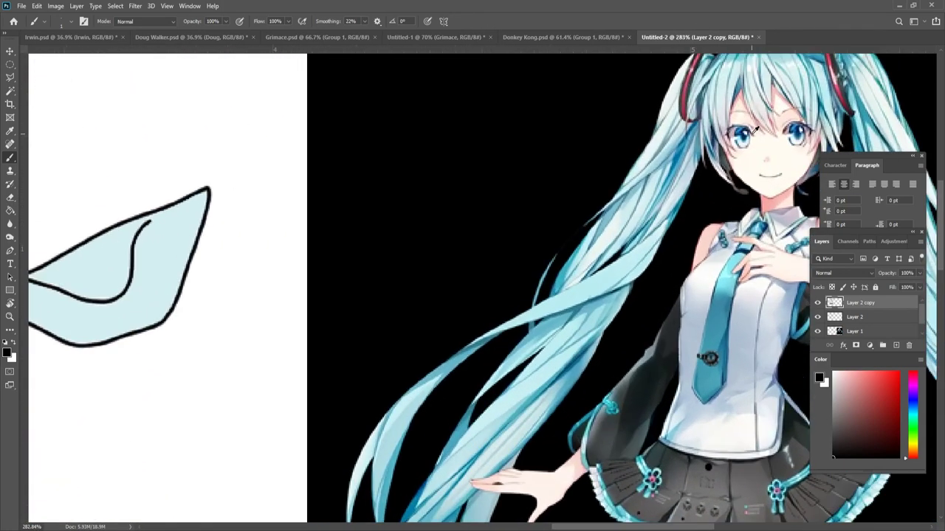
{"action": "left_click", "coordinate": [740, 132], "text": "alt"}
{"action": "scroll", "coordinate": [169, 133], "scroll_direction": "down", "scroll_amount": 5}
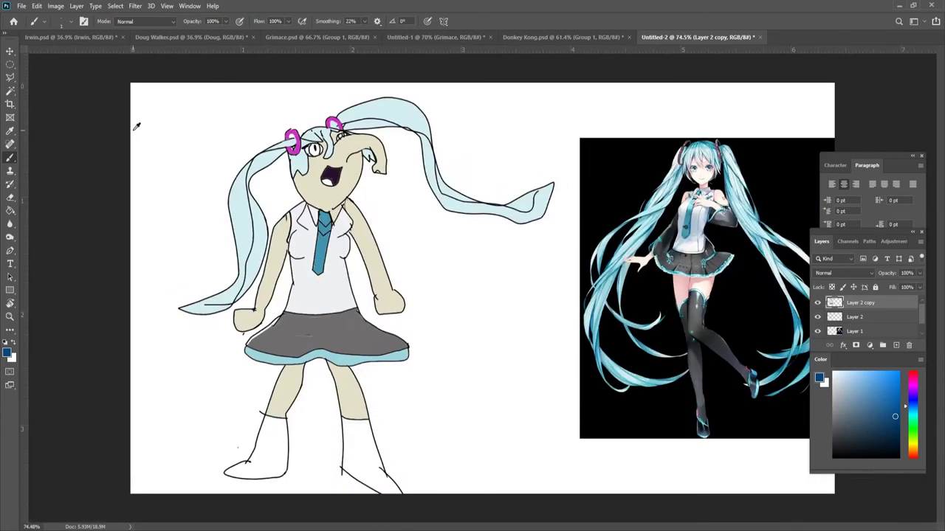
{"action": "scroll", "coordinate": [295, 128], "scroll_direction": "down", "scroll_amount": 1}
{"action": "scroll", "coordinate": [295, 129], "scroll_direction": "up", "scroll_amount": 5}
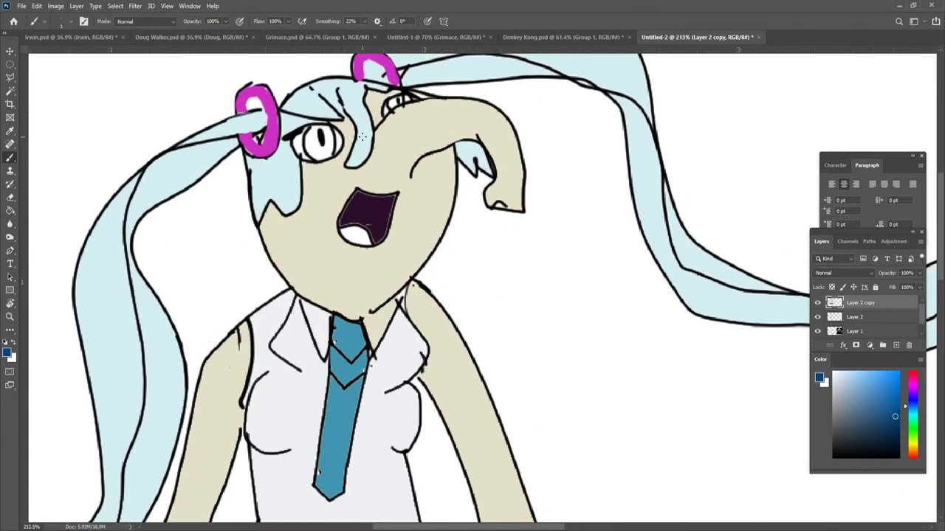
{"action": "key", "text": "w"}
{"action": "left_click", "coordinate": [326, 152]}
{"action": "key", "text": "b"}
{"action": "left_click_drag", "start_coordinate": [327, 141], "coordinate": [323, 154]}
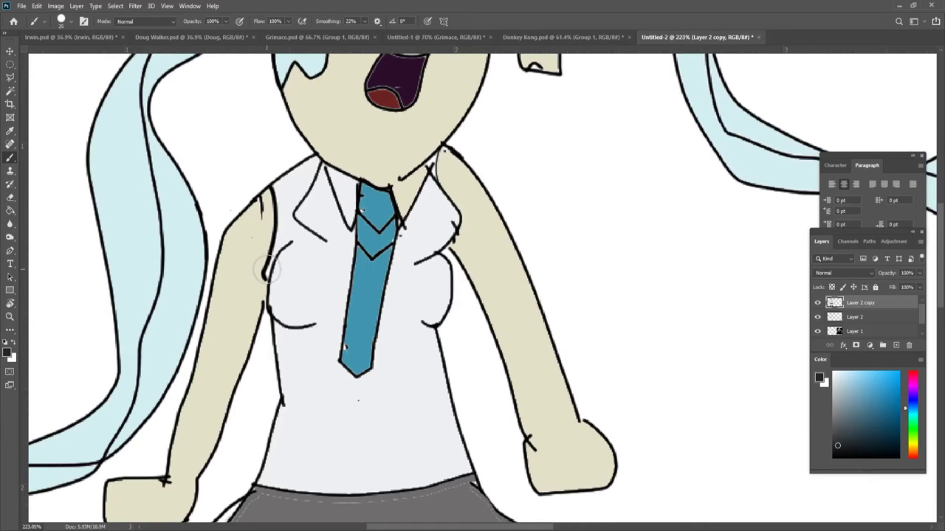
Sample black from the left-hand arm's outline and redraw the missing line at the armpit with a smaller brush
{"action": "key", "text": "bracketleft"}
{"action": "key", "text": "bracketleft"}
{"action": "key", "text": "bracketleft"}
{"action": "key", "text": "bracketleft"}
{"action": "key", "text": "bracketleft"}
{"action": "key", "text": "bracketleft"}
{"action": "key", "text": "bracketleft"}
{"action": "key", "text": "bracketleft"}
{"action": "key", "text": "bracketleft"}
{"action": "key", "text": "bracketleft"}
{"action": "key", "text": "i"}
{"action": "left_click", "coordinate": [212, 302]}
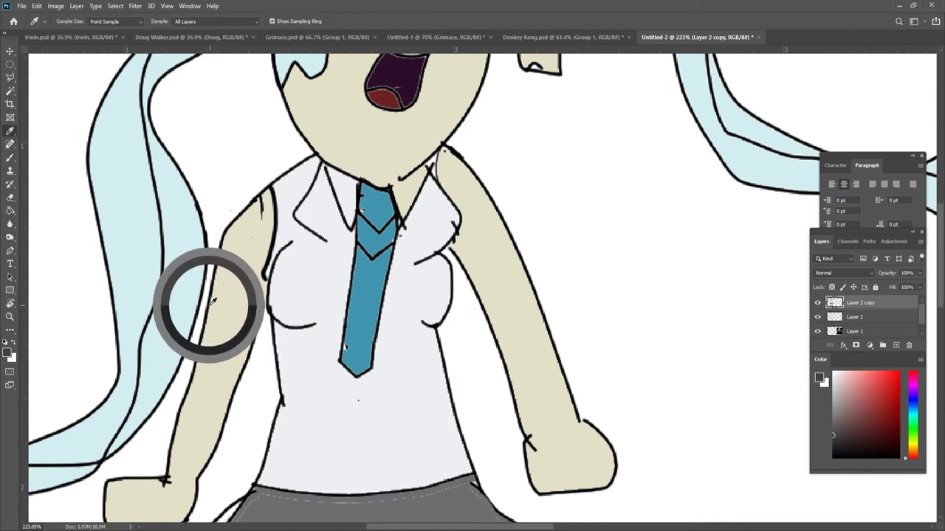
{"action": "key", "text": "z"}
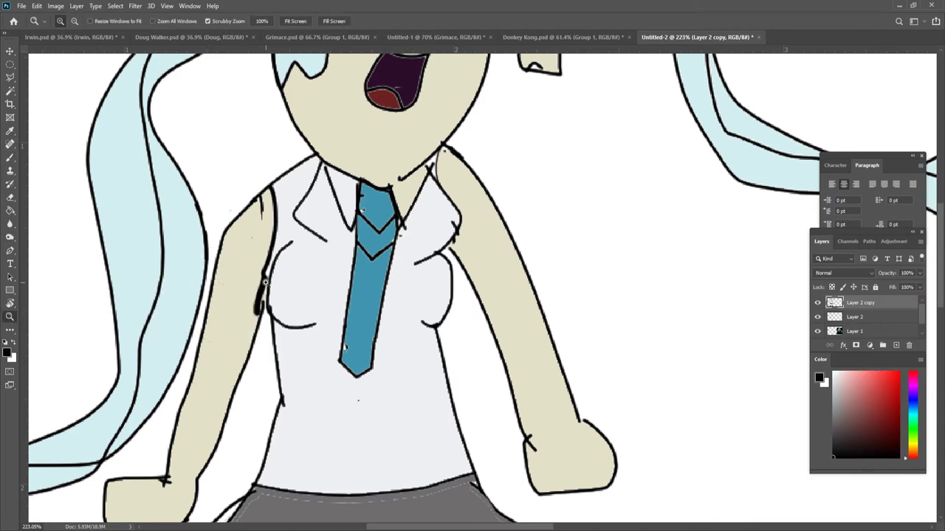
{"action": "key", "text": "ctrl+z"}
{"action": "key", "text": "b"}
{"action": "mouse_move", "coordinate": [263, 282]}
{"action": "left_mouse_down"}
{"action": "mouse_move", "coordinate": [253, 326]}
{"action": "mouse_move", "coordinate": [263, 323]}
{"action": "mouse_move", "coordinate": [259, 315]}
{"action": "left_mouse_up"}
{"action": "key", "text": "ctrl+z"}
{"action": "scroll", "coordinate": [259, 265], "scroll_direction": "down", "scroll_amount": 3}
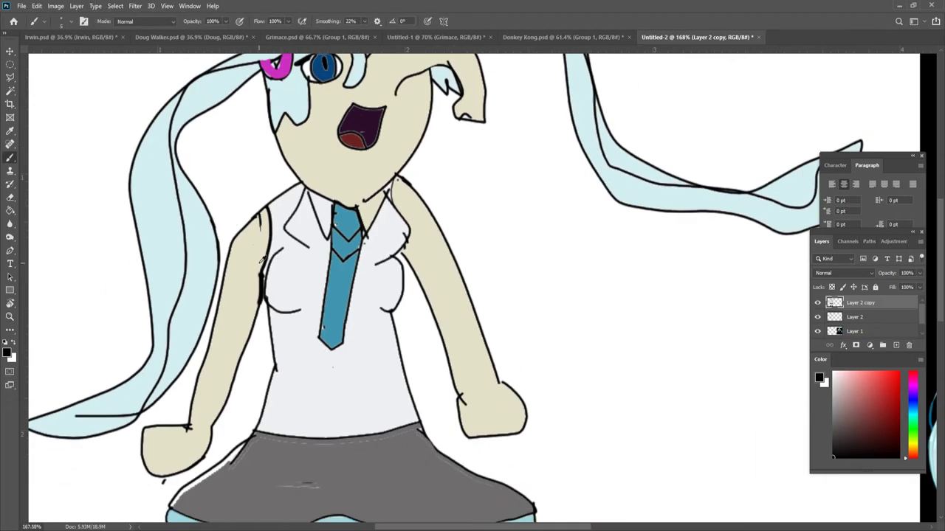
{"action": "scroll", "coordinate": [260, 260], "scroll_direction": "down", "scroll_amount": 3}
Try to erase the stray short line at the top of the left-hand arm
{"action": "key", "text": "e"}
{"action": "scroll", "coordinate": [266, 262], "scroll_direction": "up", "scroll_amount": 3}
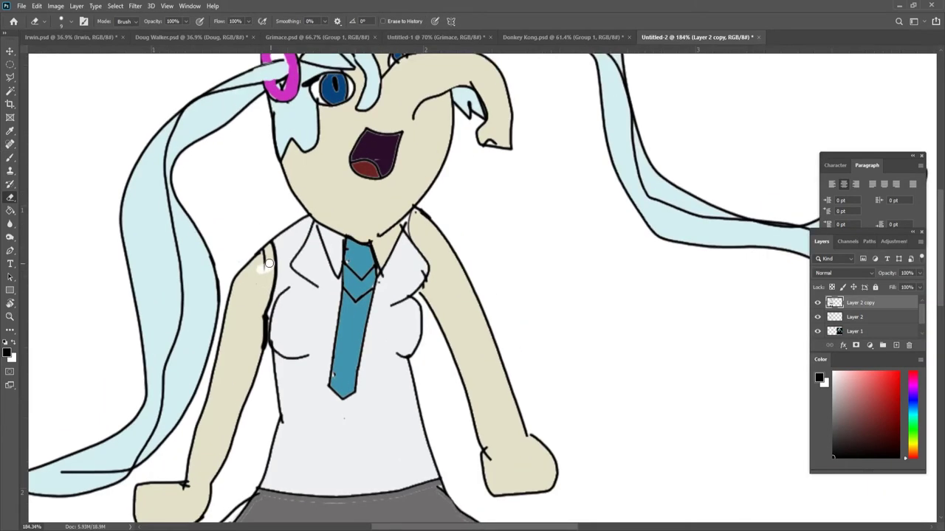
{"action": "key", "text": "ctrl+z"}
{"action": "scroll", "coordinate": [267, 233], "scroll_direction": "up", "scroll_amount": 5}
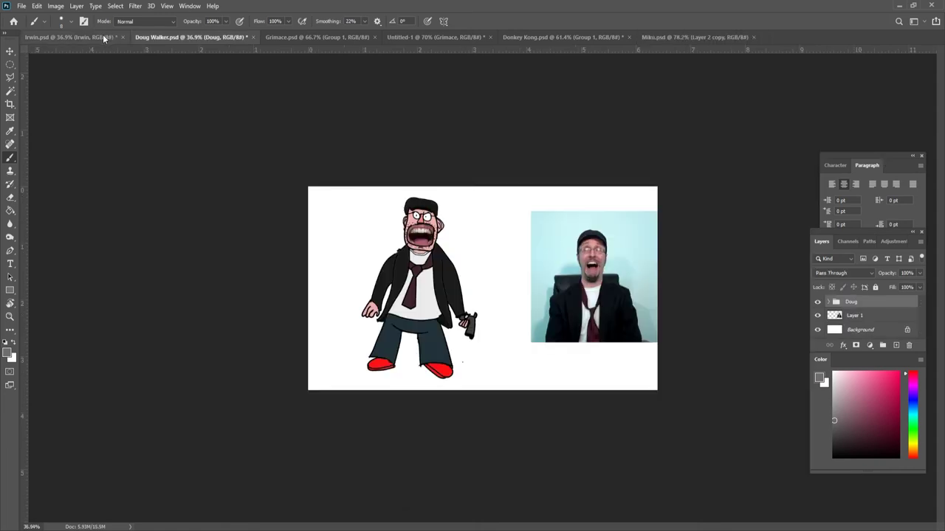
Look through the character drawings in the other open documents
{"action": "left_click", "coordinate": [99, 35]}
{"action": "left_click", "coordinate": [198, 36]}
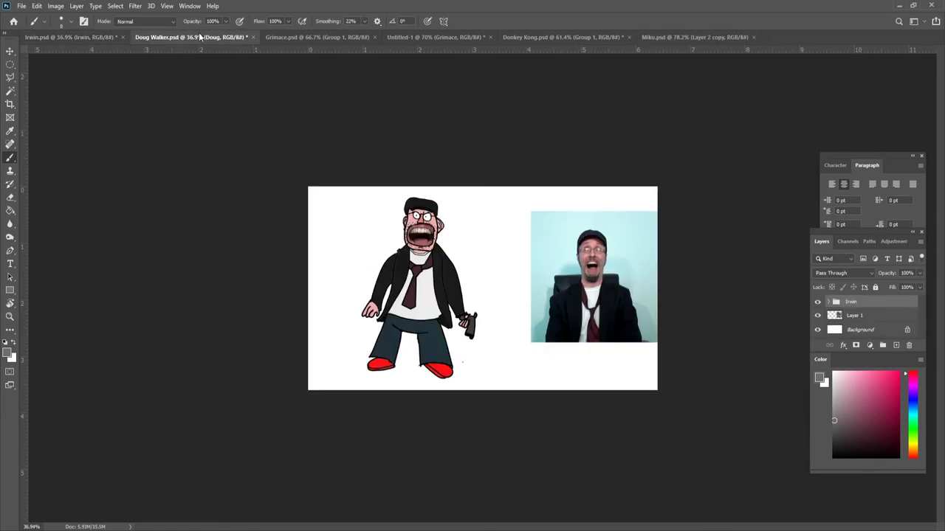
{"action": "left_click", "coordinate": [303, 36]}
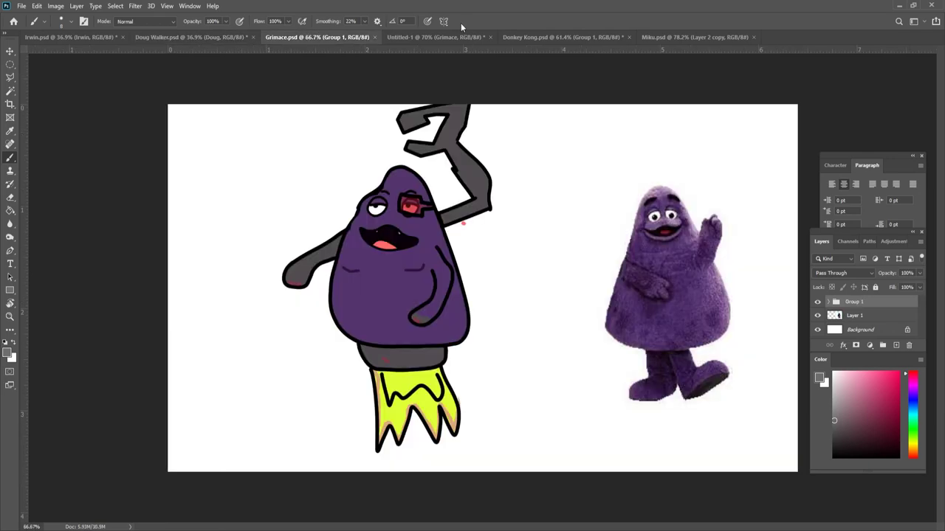
{"action": "left_click", "coordinate": [550, 35]}
{"action": "left_click", "coordinate": [694, 37]}
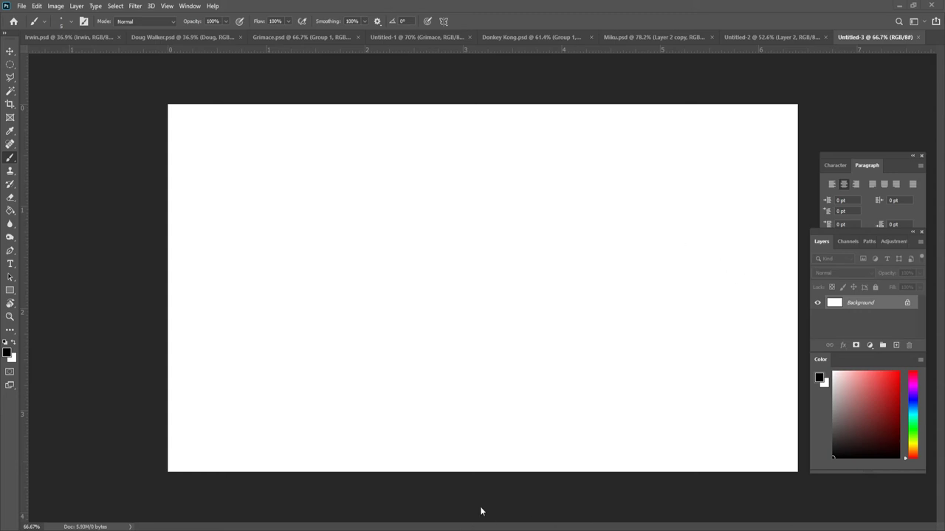
Paste the Fall Guys picture as reference, scaled to 48.98% and tilted -2.13°, in the upper-right part of the blank canvas
{"action": "key", "text": "ctrl+v"}
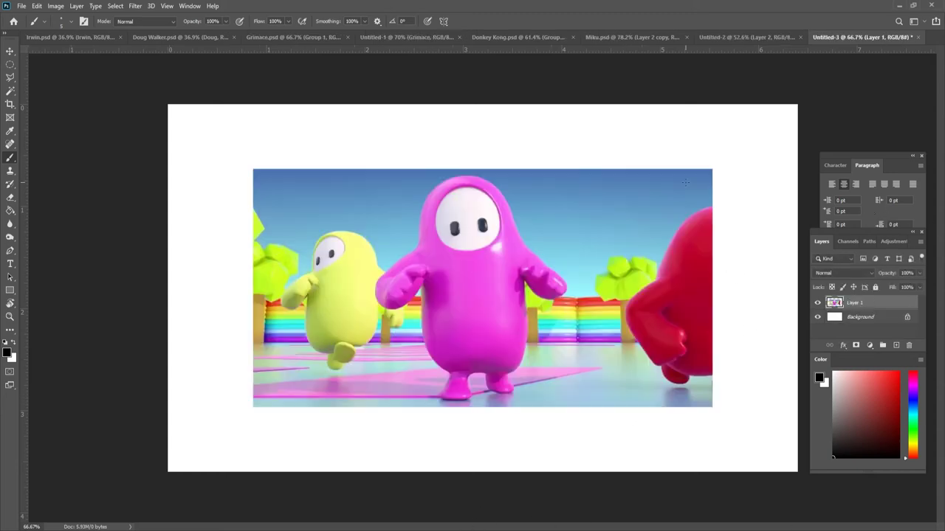
{"action": "left_click", "coordinate": [10, 51]}
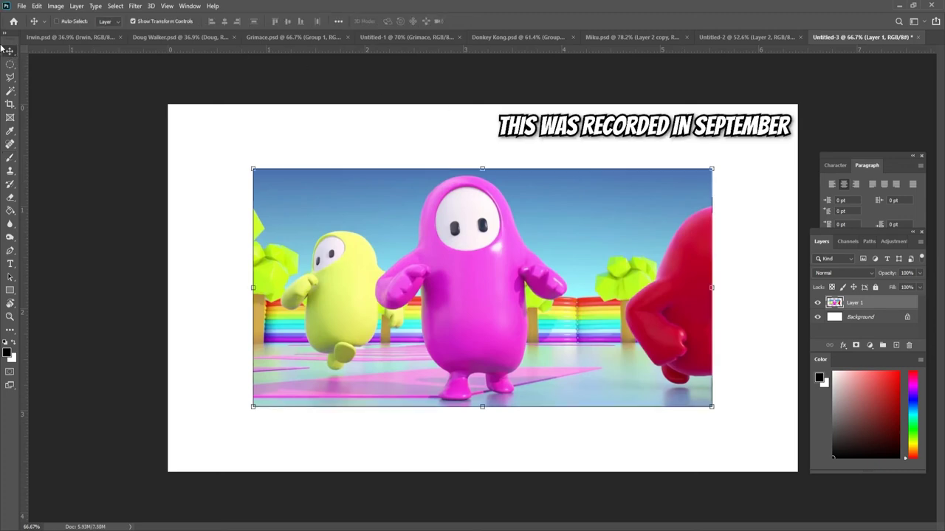
{"action": "left_click_drag", "start_coordinate": [249, 162], "coordinate": [277, 394]}
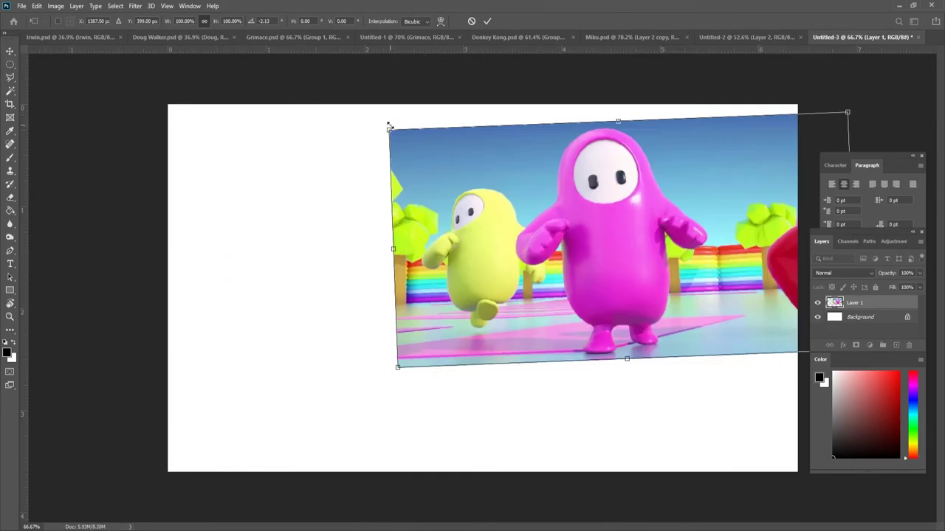
{"action": "left_click_drag", "start_coordinate": [390, 126], "coordinate": [612, 274]}
{"action": "left_click_drag", "start_coordinate": [717, 308], "coordinate": [626, 214]}
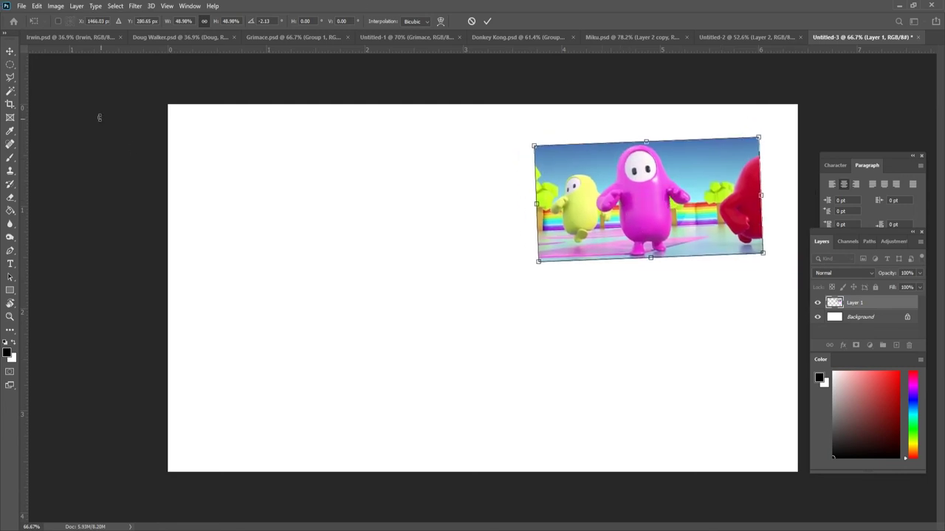
{"action": "key", "text": "Return"}
Draw the bean-shaped body in black with an oval face opening and two small solid eyes
{"action": "key", "text": "b"}
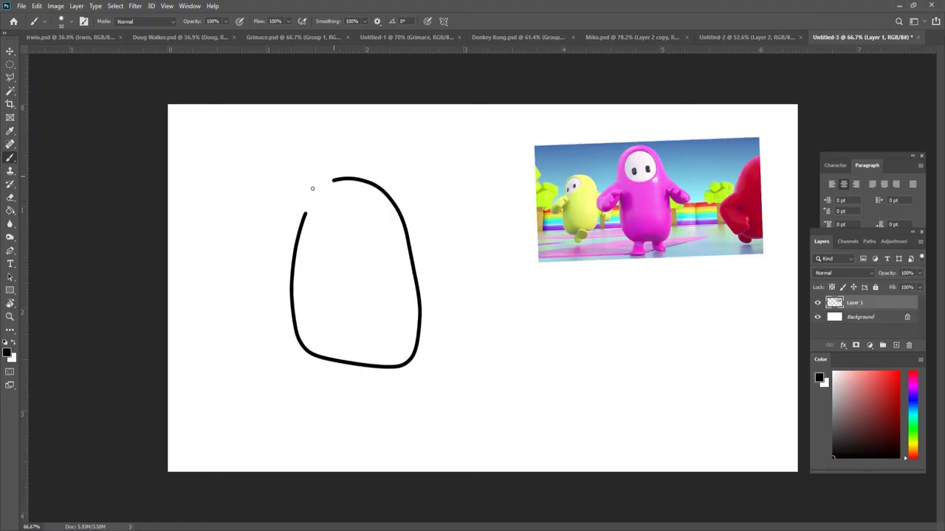
{"action": "left_click_drag", "start_coordinate": [312, 188], "coordinate": [302, 220]}
{"action": "scroll", "coordinate": [329, 255], "scroll_direction": "up", "scroll_amount": 3}
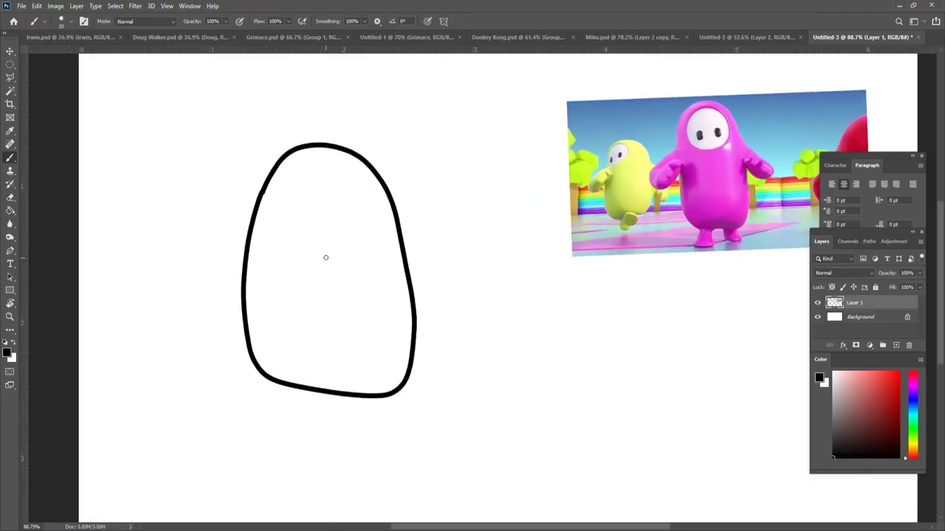
{"action": "mouse_move", "coordinate": [293, 166]}
{"action": "left_mouse_down"}
{"action": "mouse_move", "coordinate": [276, 210]}
{"action": "mouse_move", "coordinate": [299, 261]}
{"action": "mouse_move", "coordinate": [334, 262]}
{"action": "mouse_move", "coordinate": [365, 199]}
{"action": "left_mouse_up"}
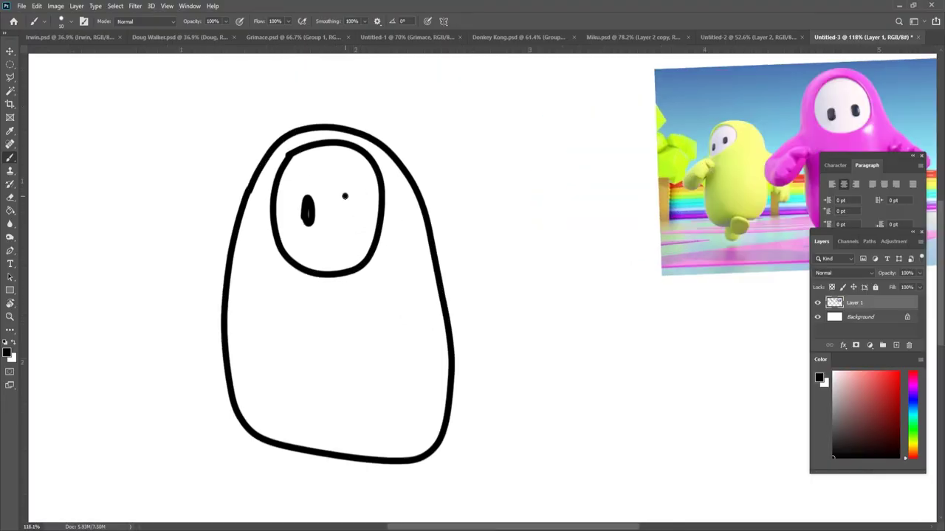
{"action": "left_click_drag", "start_coordinate": [345, 196], "coordinate": [339, 218]}
Add one bent arm, one raised arm and two short flared legs to the bean-shaped body
{"action": "key", "text": "ctrl+minus"}
{"action": "key", "text": "ctrl+minus"}
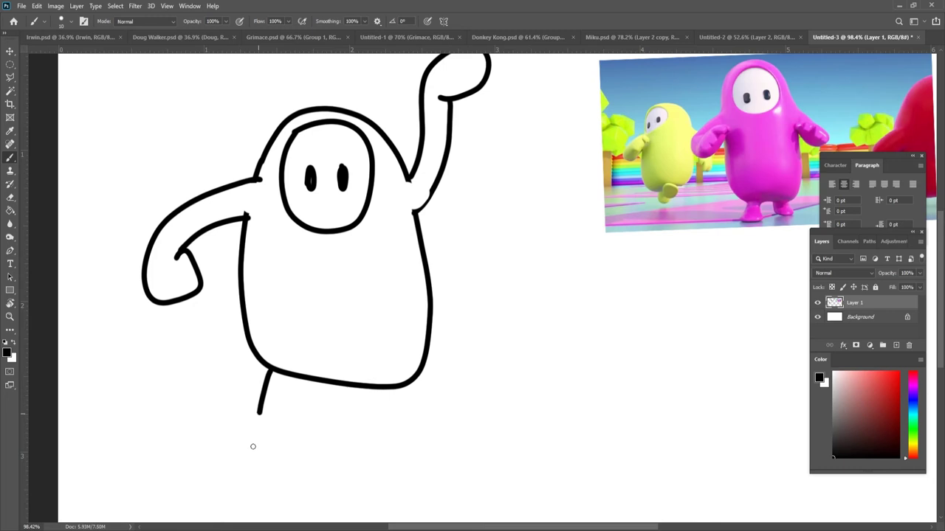
{"action": "mouse_move", "coordinate": [252, 446]}
{"action": "left_mouse_down"}
{"action": "mouse_move", "coordinate": [250, 487]}
{"action": "mouse_move", "coordinate": [248, 469]}
{"action": "mouse_move", "coordinate": [210, 474]}
{"action": "mouse_move", "coordinate": [306, 517]}
{"action": "mouse_move", "coordinate": [354, 500]}
{"action": "left_mouse_up"}
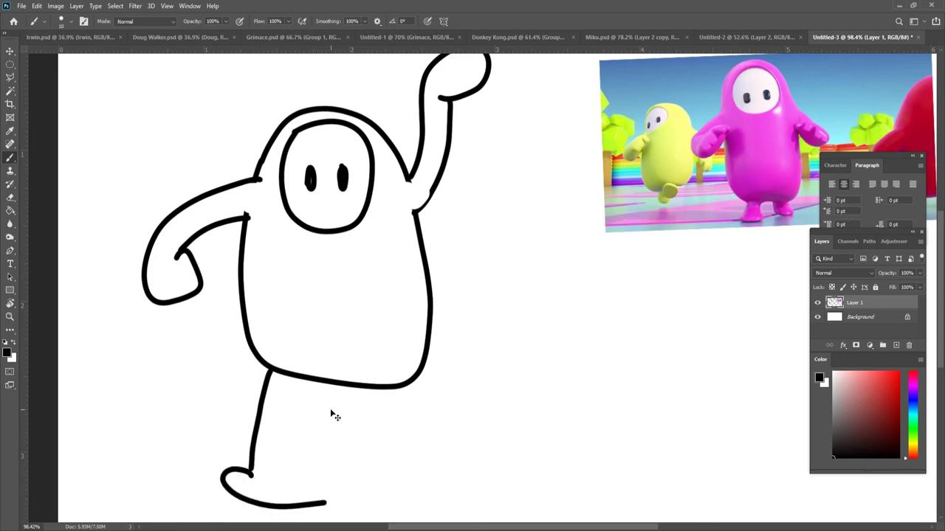
{"action": "key", "text": "ctrl+z"}
{"action": "scroll", "coordinate": [311, 440], "scroll_direction": "up", "scroll_amount": 3}
{"action": "key", "text": "ctrl+z"}
{"action": "mouse_move", "coordinate": [267, 352]}
{"action": "left_mouse_down"}
{"action": "mouse_move", "coordinate": [338, 476]}
{"action": "mouse_move", "coordinate": [303, 369]}
{"action": "mouse_move", "coordinate": [320, 339]}
{"action": "left_mouse_up"}
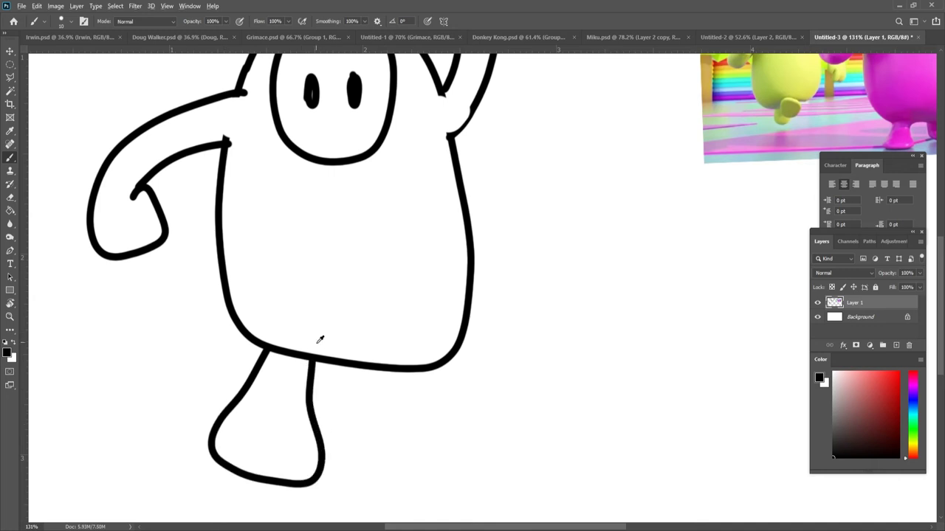
{"action": "scroll", "coordinate": [353, 402], "scroll_direction": "down", "scroll_amount": 3}
{"action": "mouse_move", "coordinate": [365, 406]}
{"action": "left_mouse_down"}
{"action": "mouse_move", "coordinate": [423, 478]}
{"action": "mouse_move", "coordinate": [458, 467]}
{"action": "mouse_move", "coordinate": [451, 478]}
{"action": "mouse_move", "coordinate": [449, 457]}
{"action": "mouse_move", "coordinate": [402, 408]}
{"action": "mouse_move", "coordinate": [385, 363]}
{"action": "mouse_move", "coordinate": [358, 436]}
{"action": "mouse_move", "coordinate": [360, 462]}
{"action": "mouse_move", "coordinate": [390, 414]}
{"action": "mouse_move", "coordinate": [374, 417]}
{"action": "mouse_move", "coordinate": [374, 439]}
{"action": "mouse_move", "coordinate": [367, 431]}
{"action": "mouse_move", "coordinate": [351, 451]}
{"action": "mouse_move", "coordinate": [402, 459]}
{"action": "mouse_move", "coordinate": [459, 449]}
{"action": "mouse_move", "coordinate": [436, 413]}
{"action": "mouse_move", "coordinate": [419, 405]}
{"action": "mouse_move", "coordinate": [414, 346]}
{"action": "left_mouse_up"}
{"action": "key", "text": "ctrl+z"}
{"action": "key", "text": "ctrl+z"}
{"action": "scroll", "coordinate": [394, 292], "scroll_direction": "down", "scroll_amount": 3}
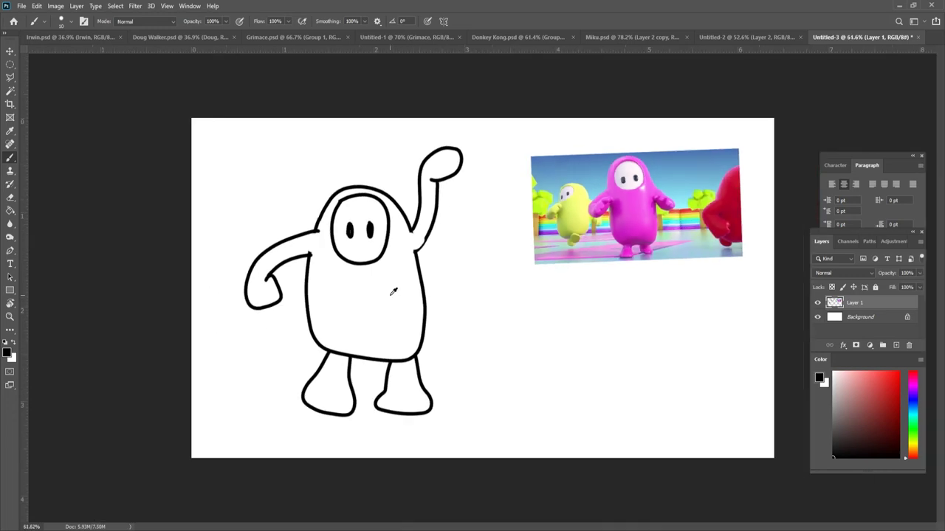
Try erasing the left-hand eye and redrawing it inside the face opening
{"action": "scroll", "coordinate": [346, 218], "scroll_direction": "up", "scroll_amount": 5}
{"action": "key", "text": "e"}
{"action": "left_click_drag", "start_coordinate": [293, 190], "coordinate": [285, 211]}
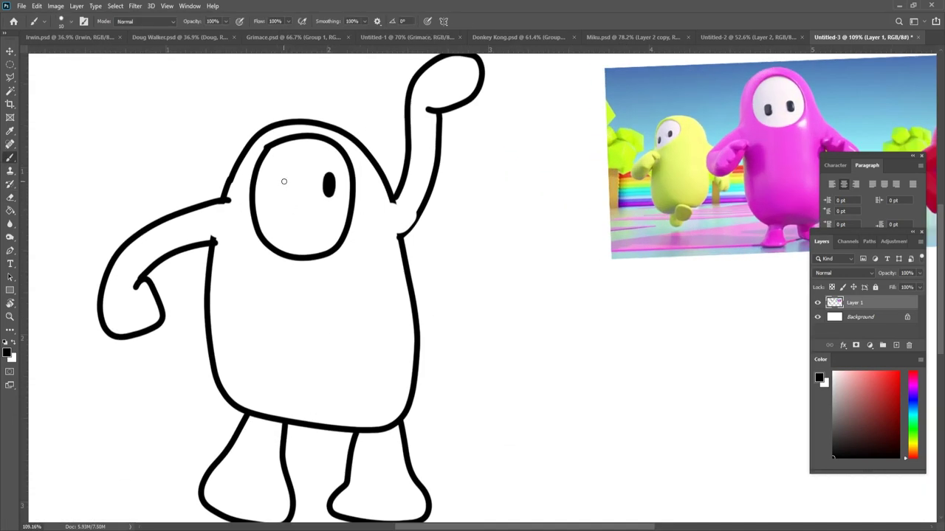
{"action": "left_click_drag", "start_coordinate": [286, 180], "coordinate": [277, 191]}
{"action": "key", "text": "ctrl+z"}
{"action": "mouse_move", "coordinate": [275, 185]}
{"action": "left_mouse_down"}
{"action": "mouse_move", "coordinate": [287, 173]}
{"action": "mouse_move", "coordinate": [264, 178]}
{"action": "mouse_move", "coordinate": [275, 193]}
{"action": "mouse_move", "coordinate": [296, 195]}
{"action": "mouse_move", "coordinate": [274, 178]}
{"action": "mouse_move", "coordinate": [278, 193]}
{"action": "left_mouse_up"}
{"action": "key", "text": "ctrl+z"}
{"action": "key", "text": "ctrl+z"}
{"action": "key", "text": "ctrl+z"}
{"action": "key", "text": "ctrl+z"}
Replace the left-hand eye with a slightly tilted solid oval placed a little higher than the other eye
{"action": "scroll", "coordinate": [294, 170], "scroll_direction": "up", "scroll_amount": 3}
{"action": "key", "text": "ctrl+space"}
{"action": "left_click", "coordinate": [298, 177]}
{"action": "key", "text": "ctrl+z"}
{"action": "left_click_drag", "start_coordinate": [294, 182], "coordinate": [298, 153]}
{"action": "scroll", "coordinate": [301, 170], "scroll_direction": "down", "scroll_amount": 3}
{"action": "key", "text": "b"}
{"action": "scroll", "coordinate": [297, 173], "scroll_direction": "up", "scroll_amount": 1}
{"action": "mouse_move", "coordinate": [301, 160]}
{"action": "left_mouse_down"}
{"action": "mouse_move", "coordinate": [302, 141]}
{"action": "mouse_move", "coordinate": [298, 194]}
{"action": "left_mouse_up"}
{"action": "scroll", "coordinate": [299, 166], "scroll_direction": "down", "scroll_amount": 1}
{"action": "scroll", "coordinate": [347, 236], "scroll_direction": "down", "scroll_amount": 5}
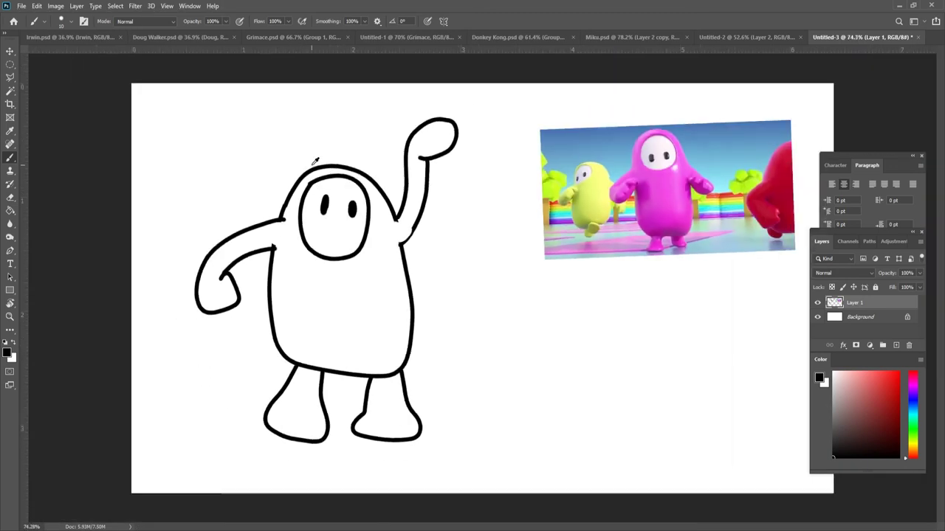
Erase the parts of the body's lower outline that cross the tops of the two legs
{"action": "scroll", "coordinate": [397, 299], "scroll_direction": "up", "scroll_amount": 1}
{"action": "key", "text": "e"}
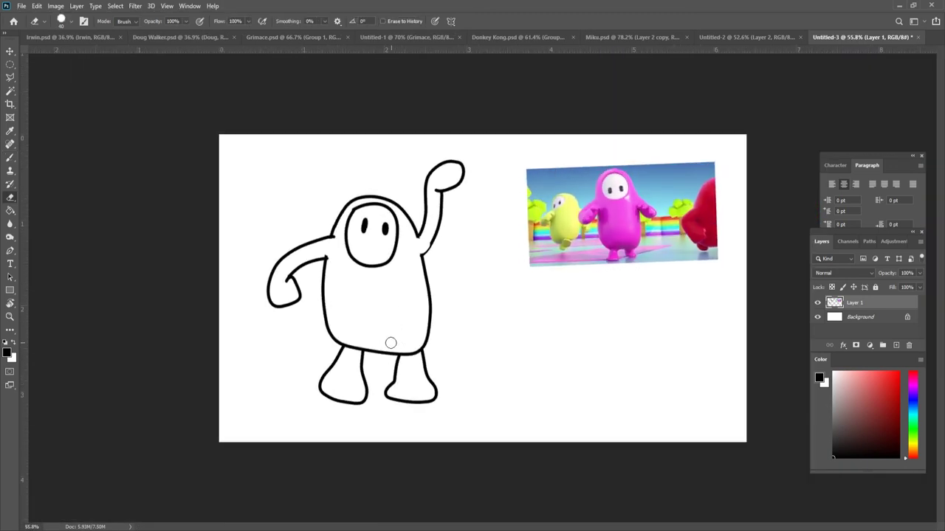
{"action": "scroll", "coordinate": [354, 344], "scroll_direction": "up", "scroll_amount": 2}
{"action": "key", "text": "b"}
{"action": "scroll", "coordinate": [580, 429], "scroll_direction": "down", "scroll_amount": 3}
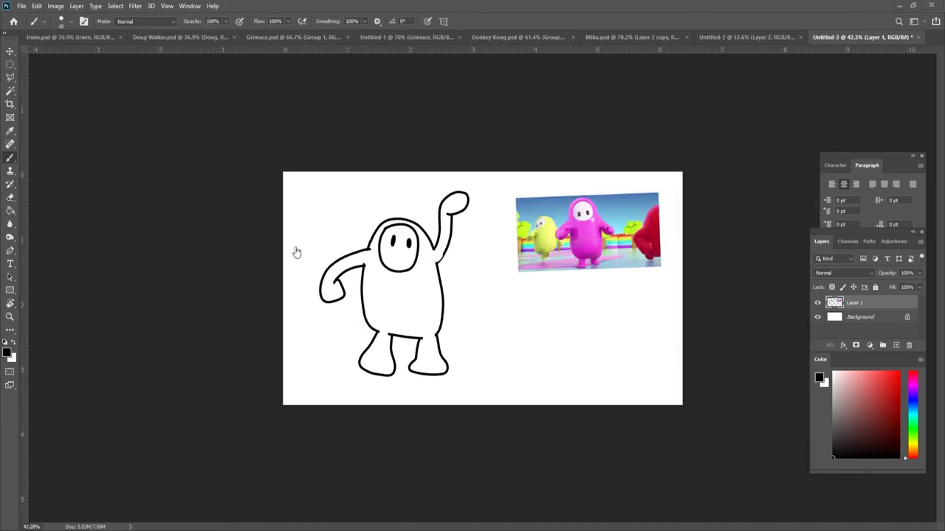
{"action": "scroll", "coordinate": [411, 332], "scroll_direction": "down", "scroll_amount": 1}
{"action": "scroll", "coordinate": [410, 333], "scroll_direction": "up", "scroll_amount": 3}
{"action": "scroll", "coordinate": [411, 333], "scroll_direction": "up", "scroll_amount": 2}
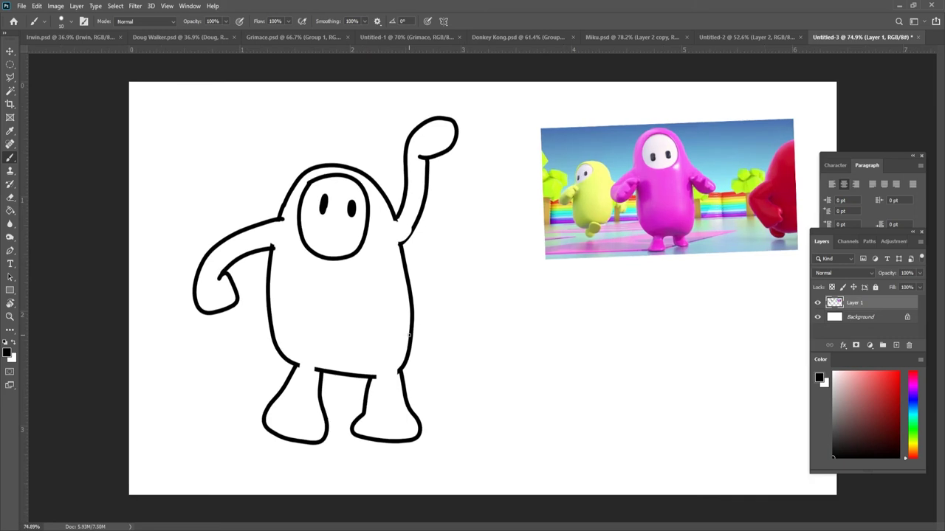
Place the Sans picture as the new reference at 56.49% scale, replacing the Fall Guys picture
{"action": "scroll", "coordinate": [411, 332], "scroll_direction": "down", "scroll_amount": 1}
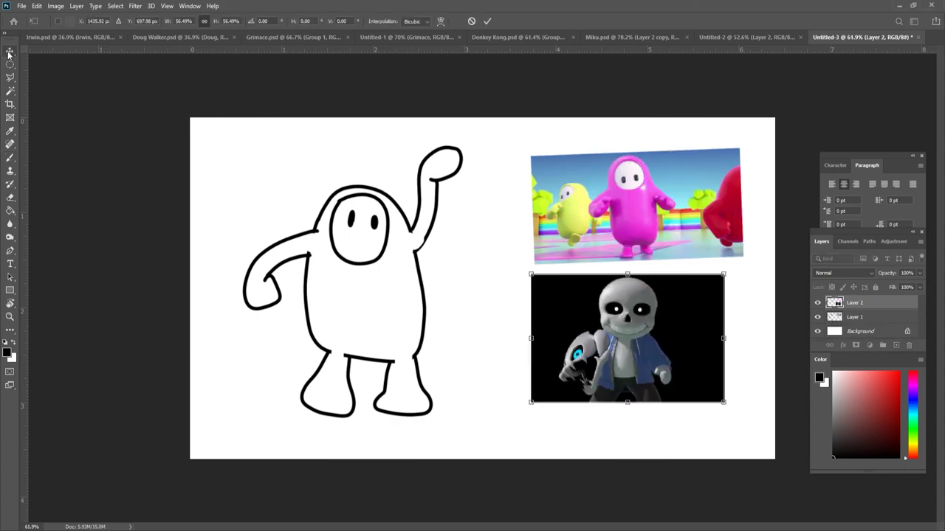
{"action": "left_click", "coordinate": [9, 52]}
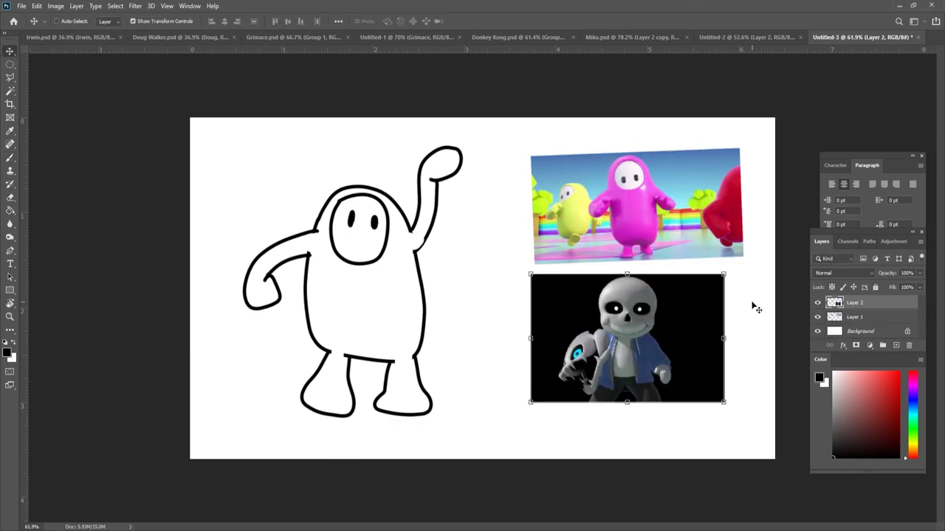
{"action": "left_click", "coordinate": [858, 317]}
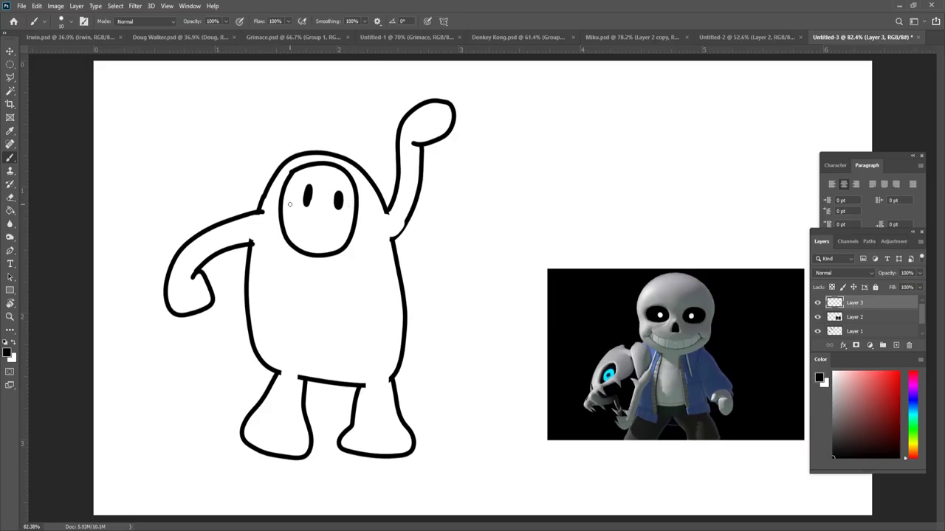
Draw the left-hand jacket panel, sleeve and shirt edges on a new layer, erasing the body lines they cover
{"action": "left_click_drag", "start_coordinate": [310, 226], "coordinate": [363, 216]}
{"action": "key", "text": "ctrl+z"}
{"action": "left_click_drag", "start_coordinate": [286, 250], "coordinate": [302, 362]}
{"action": "left_click_drag", "start_coordinate": [309, 253], "coordinate": [316, 296]}
{"action": "key", "text": "ctrl+z"}
{"action": "left_click_drag", "start_coordinate": [355, 246], "coordinate": [362, 368]}
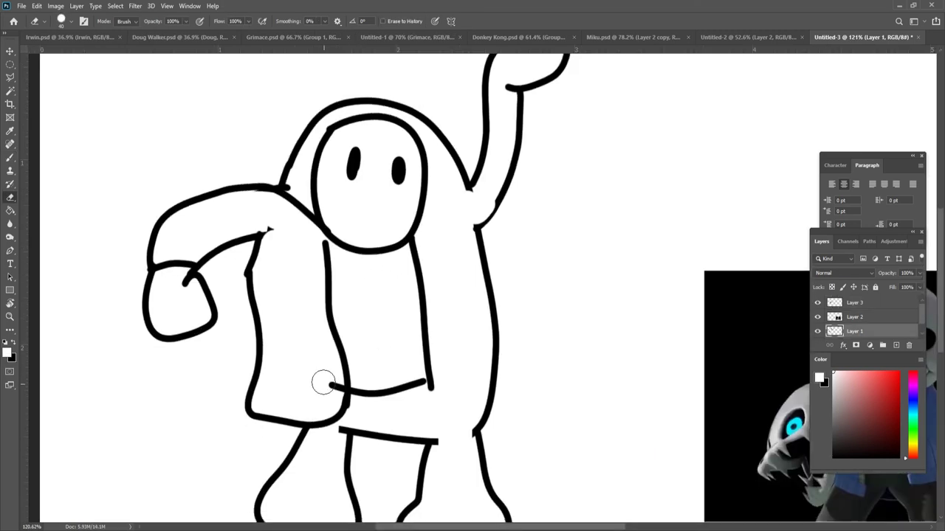
{"action": "scroll", "coordinate": [321, 359], "scroll_direction": "down", "scroll_amount": 2}
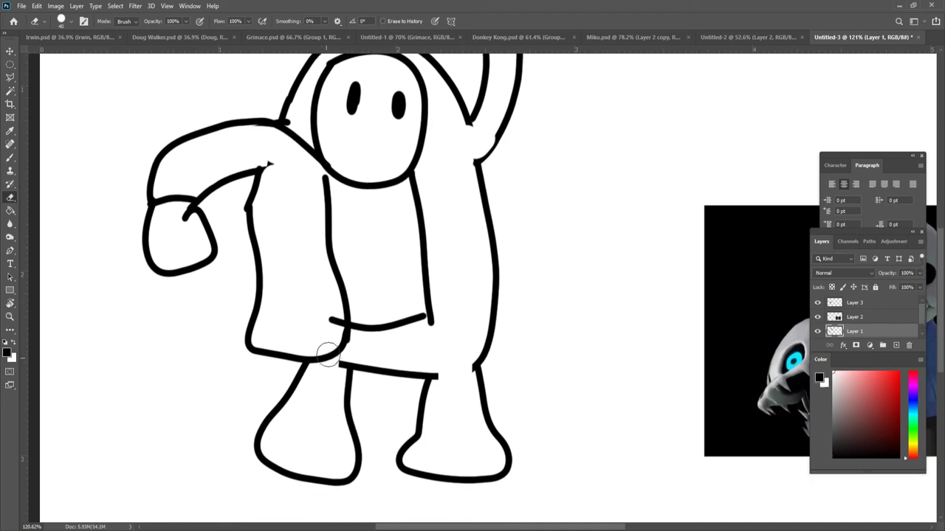
{"action": "scroll", "coordinate": [352, 271], "scroll_direction": "down", "scroll_amount": 3}
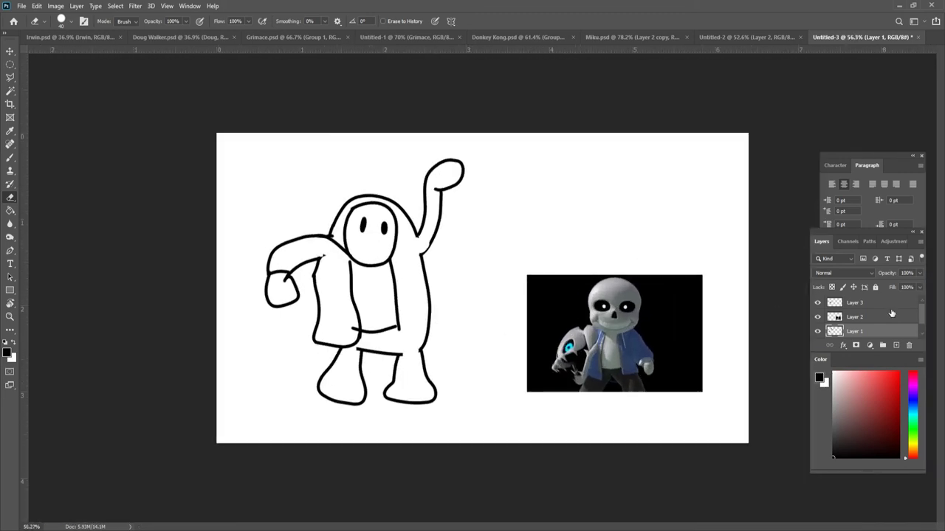
Add a narrow trim strip along the left-hand jacket opening and divide it with short crossbars
{"action": "mouse_move", "coordinate": [285, 256]}
{"action": "left_mouse_down"}
{"action": "mouse_move", "coordinate": [308, 424]}
{"action": "mouse_move", "coordinate": [280, 391]}
{"action": "left_mouse_up"}
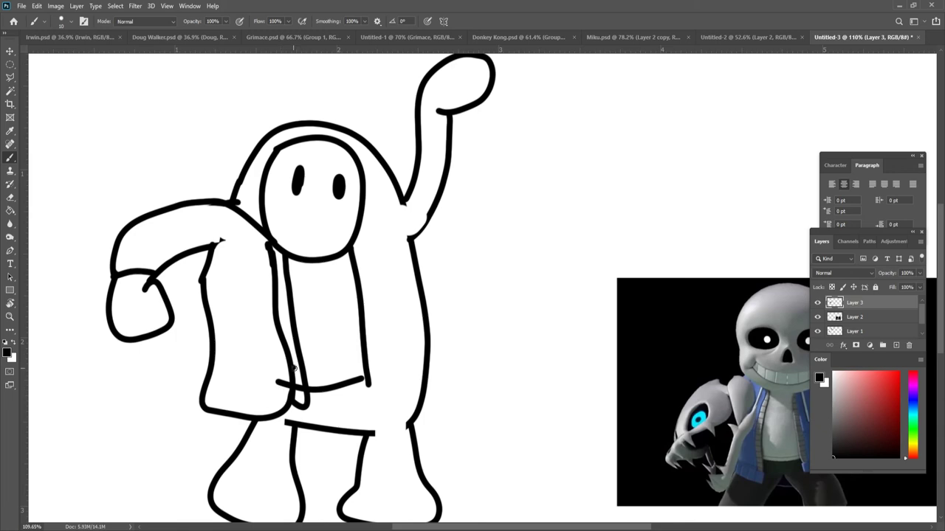
{"action": "left_click_drag", "start_coordinate": [286, 345], "coordinate": [294, 341]}
{"action": "left_click_drag", "start_coordinate": [280, 320], "coordinate": [290, 320]}
{"action": "mouse_move", "coordinate": [278, 294]}
{"action": "left_mouse_down"}
{"action": "mouse_move", "coordinate": [287, 295]}
{"action": "mouse_move", "coordinate": [288, 268]}
{"action": "left_mouse_up"}
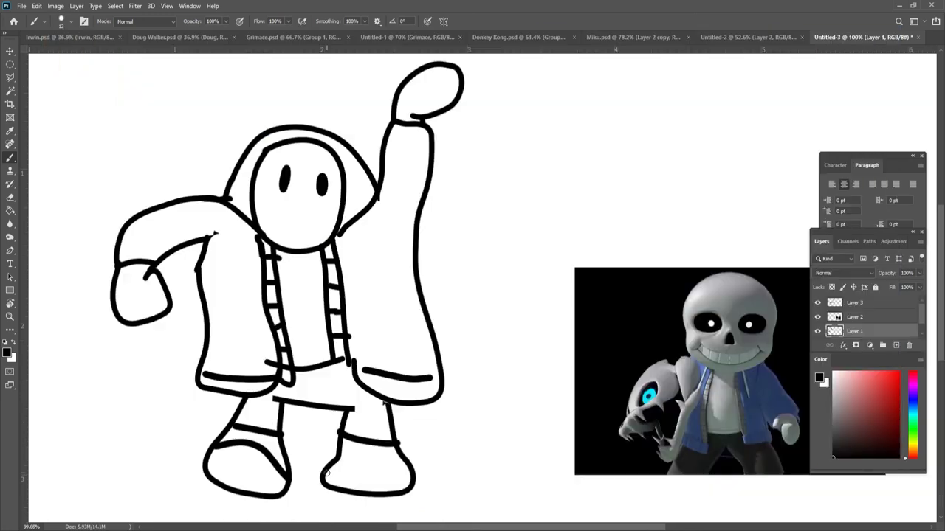
Draw a curved line across the top of the right-hand shoe, redoing it until it matches the other shoe
{"action": "mouse_move", "coordinate": [326, 468]}
{"action": "left_mouse_down"}
{"action": "mouse_move", "coordinate": [386, 464]}
{"action": "mouse_move", "coordinate": [414, 490]}
{"action": "mouse_move", "coordinate": [375, 452]}
{"action": "mouse_move", "coordinate": [317, 467]}
{"action": "left_mouse_up"}
{"action": "key", "text": "ctrl+z"}
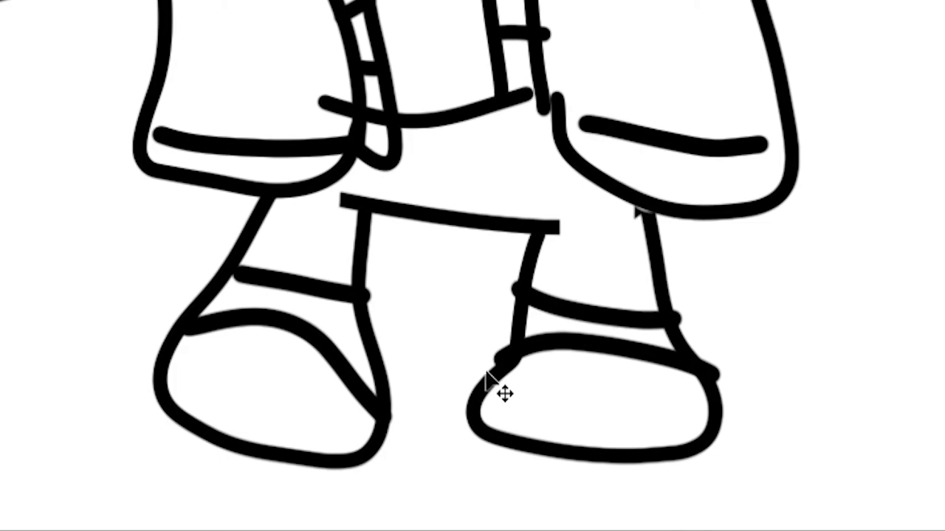
{"action": "key", "text": "ctrl+z"}
{"action": "mouse_move", "coordinate": [493, 361]}
{"action": "left_mouse_down"}
{"action": "mouse_move", "coordinate": [602, 332]}
{"action": "mouse_move", "coordinate": [702, 377]}
{"action": "mouse_move", "coordinate": [716, 418]}
{"action": "left_mouse_up"}
{"action": "key", "text": "ctrl+z"}
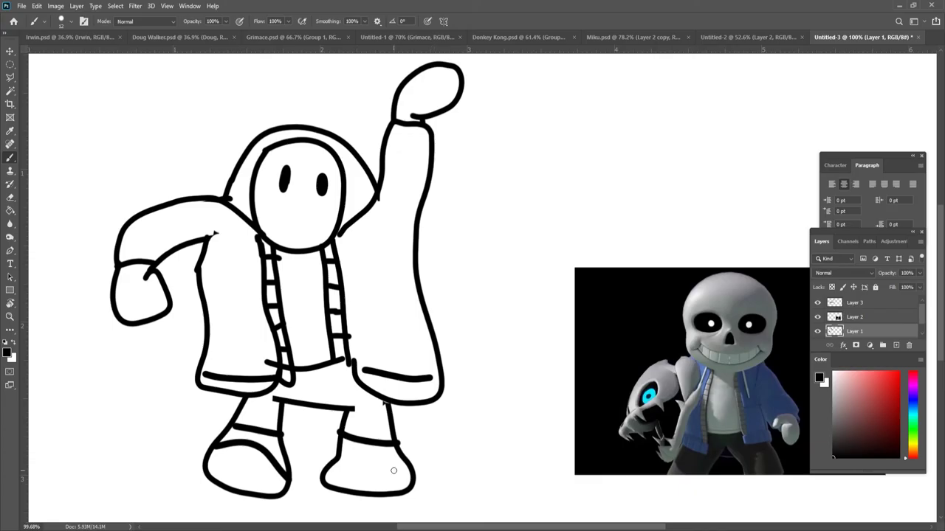
{"action": "left_click_drag", "start_coordinate": [400, 461], "coordinate": [338, 459]}
{"action": "scroll", "coordinate": [364, 224], "scroll_direction": "down", "scroll_amount": 4}
{"action": "scroll", "coordinate": [377, 343], "scroll_direction": "up", "scroll_amount": 2}
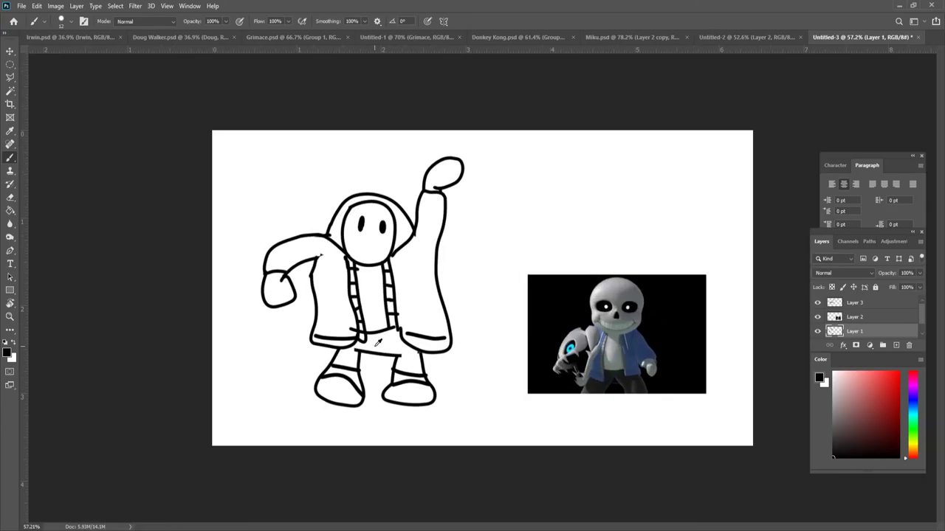
{"action": "scroll", "coordinate": [375, 253], "scroll_direction": "up", "scroll_amount": 1}
{"action": "scroll", "coordinate": [375, 257], "scroll_direction": "down", "scroll_amount": 3}
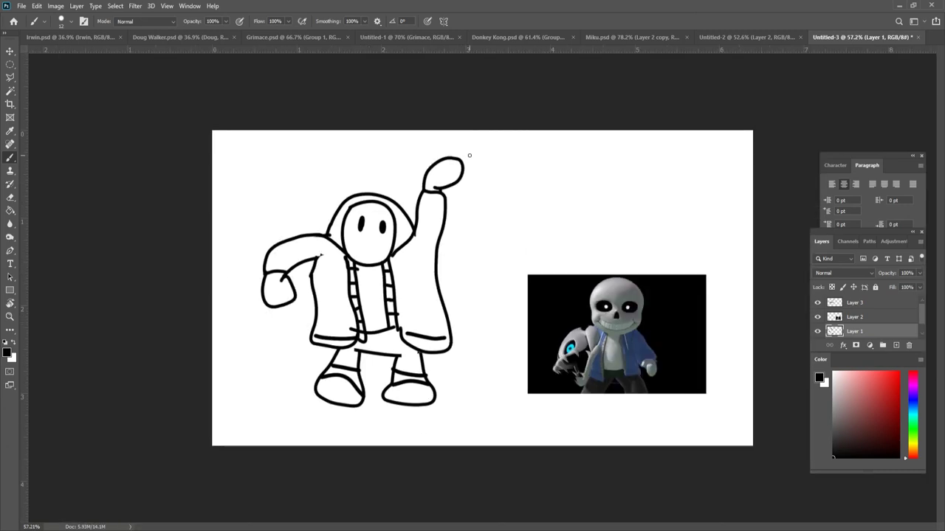
Draw three jagged wave lines radiating outward beside the raised hand
{"action": "mouse_move", "coordinate": [483, 149]}
{"action": "left_mouse_down"}
{"action": "mouse_move", "coordinate": [489, 172]}
{"action": "mouse_move", "coordinate": [471, 198]}
{"action": "mouse_move", "coordinate": [429, 214]}
{"action": "left_mouse_up"}
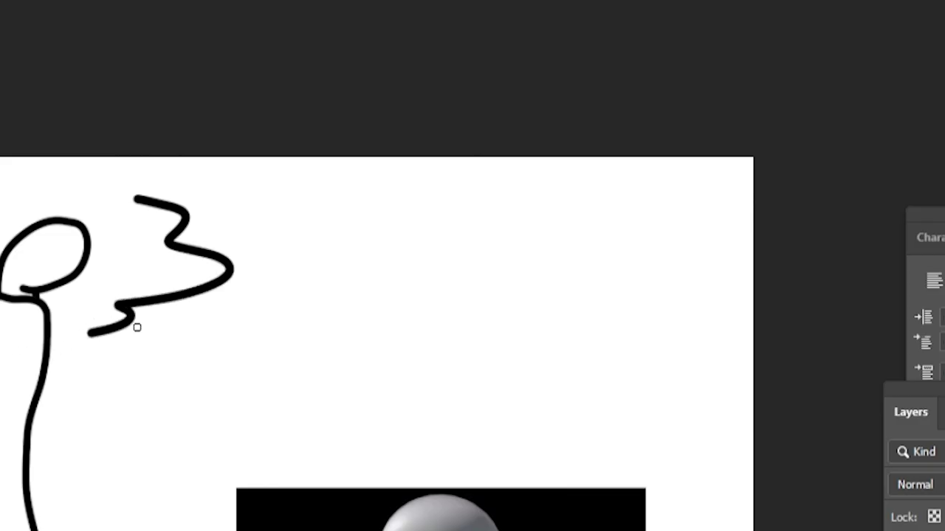
{"action": "mouse_move", "coordinate": [221, 208]}
{"action": "left_mouse_down"}
{"action": "mouse_move", "coordinate": [339, 253]}
{"action": "mouse_move", "coordinate": [290, 344]}
{"action": "mouse_move", "coordinate": [197, 360]}
{"action": "left_mouse_up"}
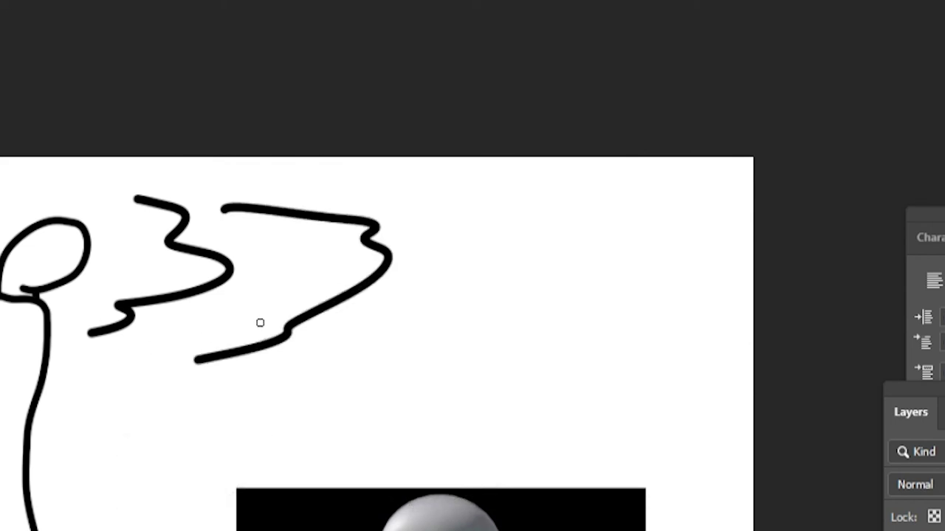
{"action": "mouse_move", "coordinate": [450, 211]}
{"action": "left_mouse_down"}
{"action": "mouse_move", "coordinate": [301, 337]}
{"action": "mouse_move", "coordinate": [413, 372]}
{"action": "mouse_move", "coordinate": [289, 409]}
{"action": "left_mouse_up"}
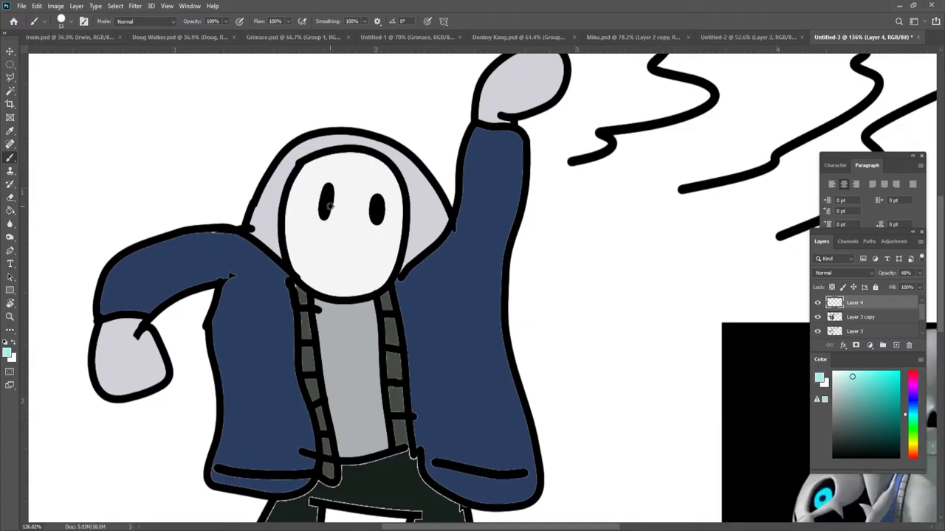
Paint a pale cyan glow over the right-hand eye on the 48% opacity layer
{"action": "scroll", "coordinate": [324, 206], "scroll_direction": "up", "scroll_amount": 2}
{"action": "left_click", "coordinate": [404, 213]}
{"action": "mouse_move", "coordinate": [404, 214]}
{"action": "left_mouse_down"}
{"action": "mouse_move", "coordinate": [413, 196]}
{"action": "mouse_move", "coordinate": [480, 168]}
{"action": "left_mouse_up"}
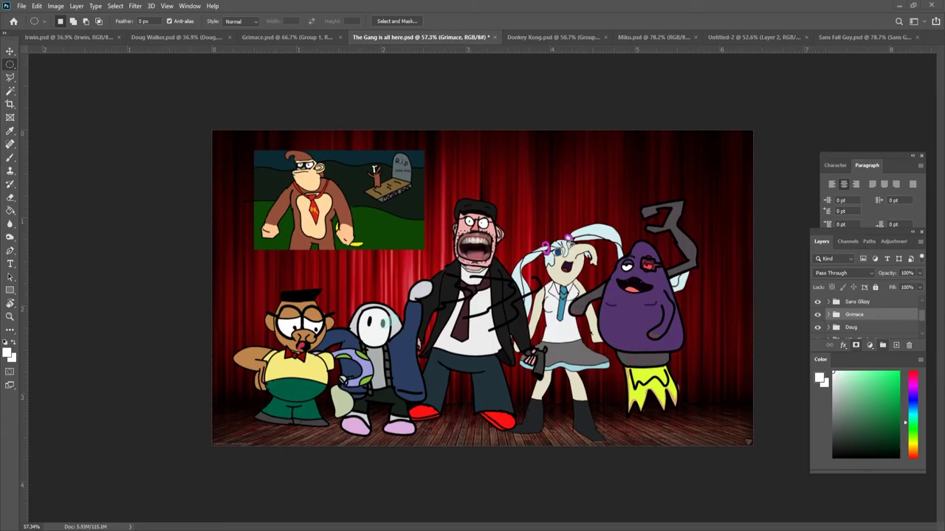